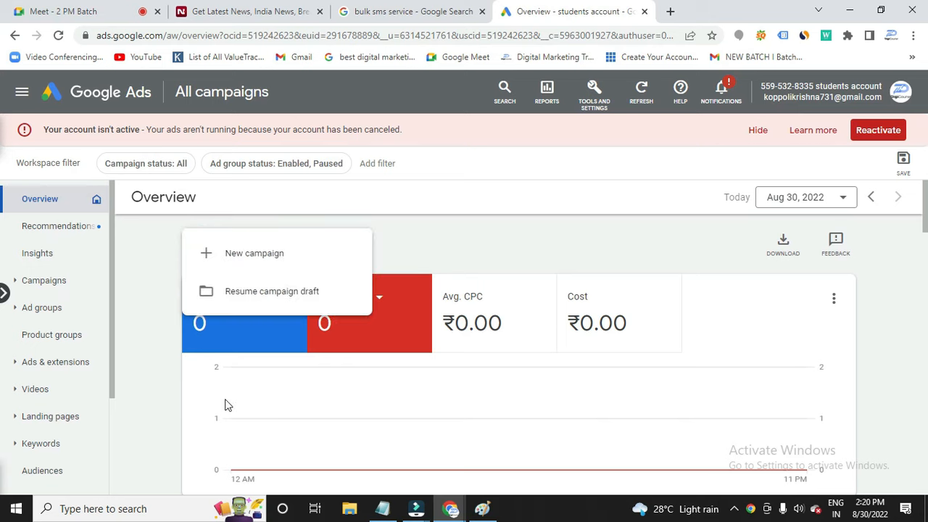
# Start a new campaign without a goal's guidance as its objective.
pyautogui.click(263, 259)
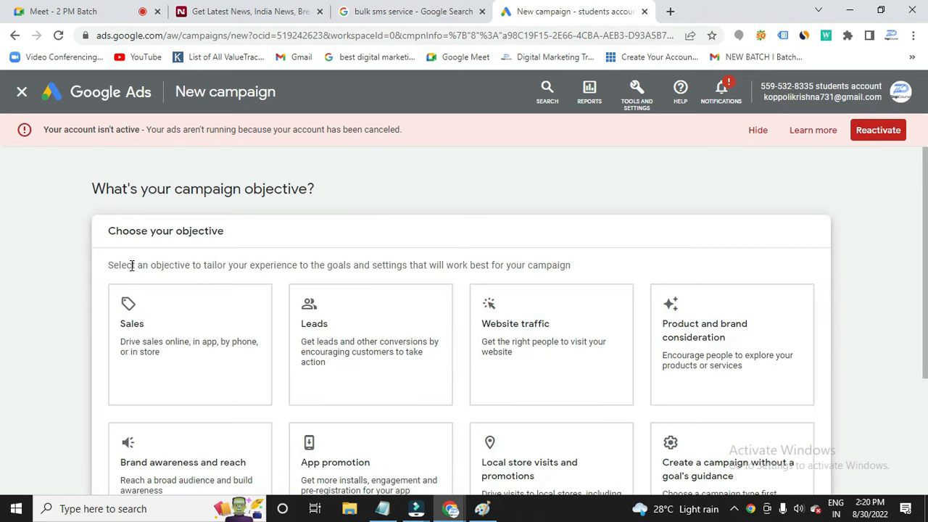
pyautogui.click(270, 317)
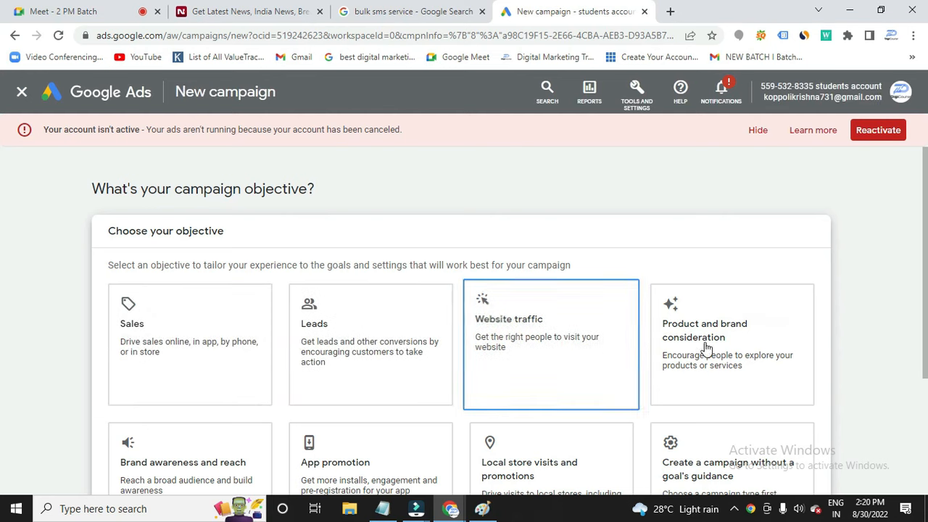
pyautogui.scroll(-1, 653, 362)
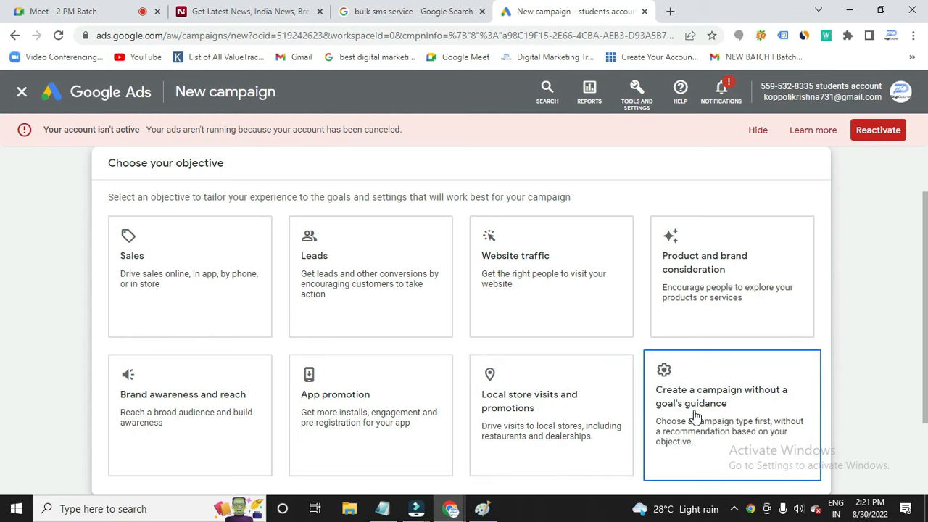
pyautogui.click(695, 415)
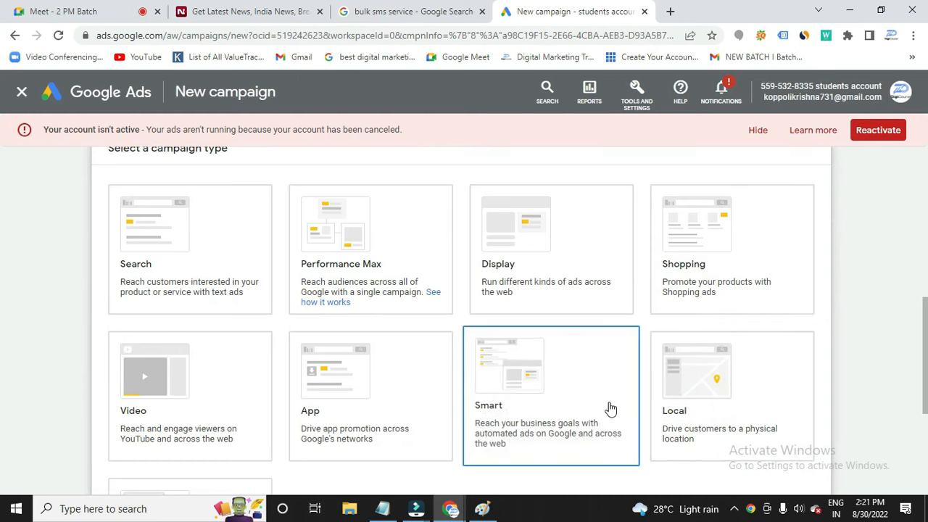
# Choose Display as the campaign type and continue with the account-default conversion goals.
pyautogui.scroll(4, 656, 297)
pyautogui.scroll(2, 363, 255)
pyautogui.scroll(-5, 476, 358)
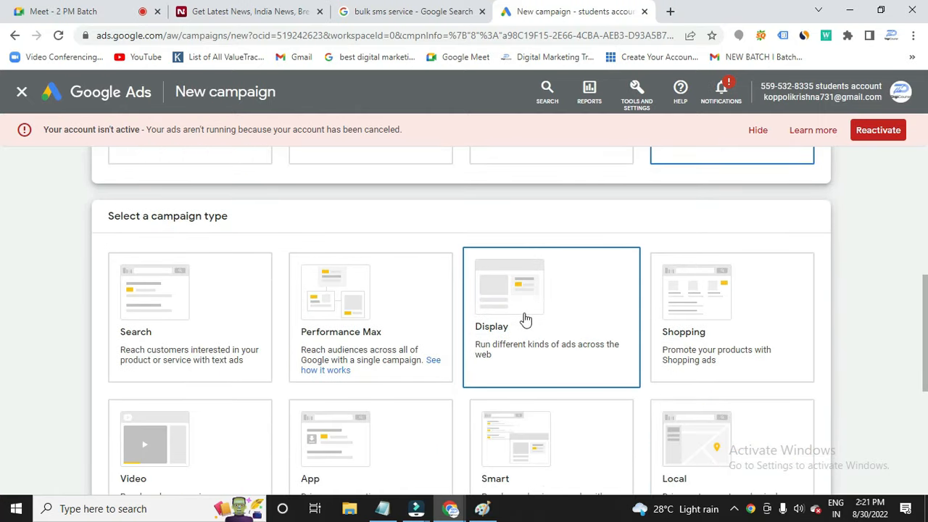
pyautogui.scroll(-5, 525, 319)
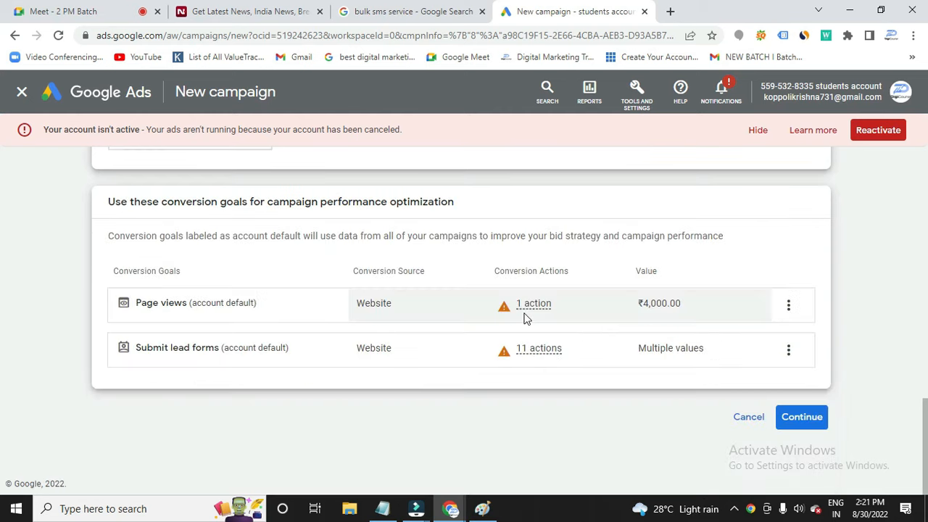
pyautogui.moveTo(526, 316)
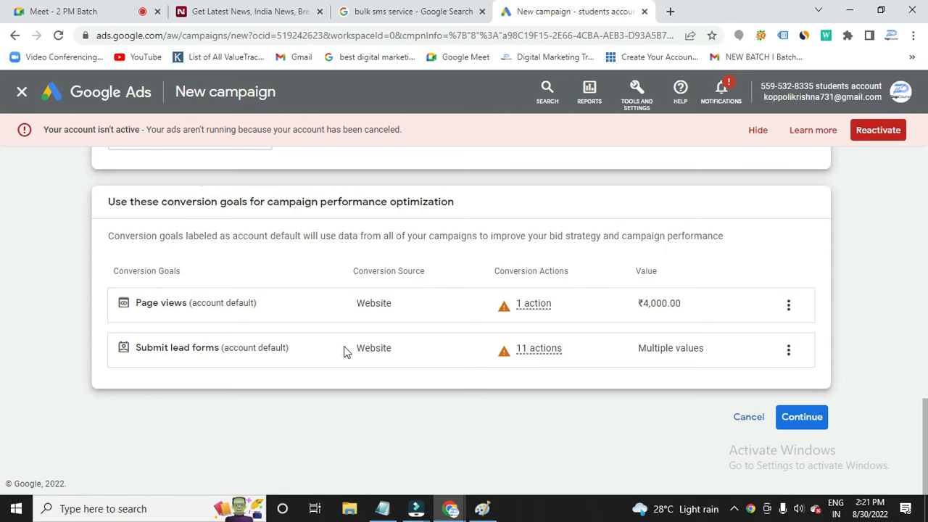
pyautogui.click(801, 418)
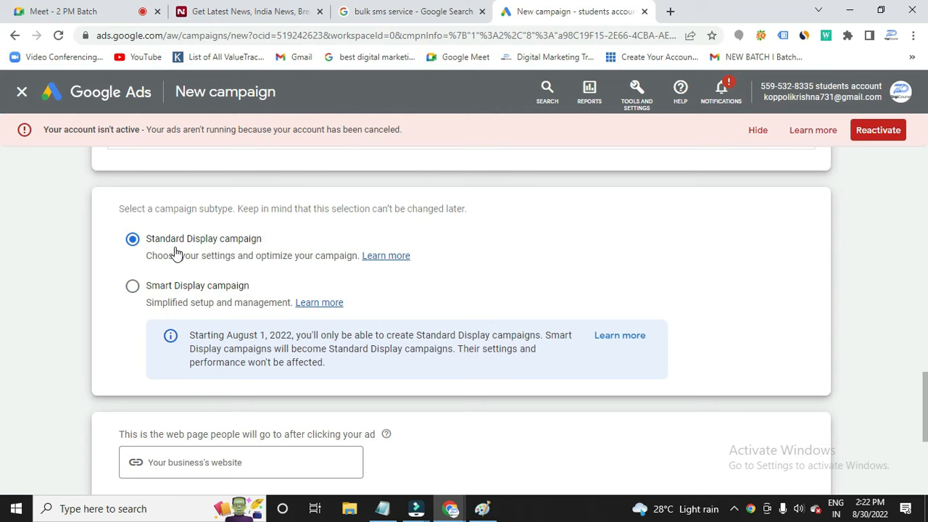
# Load digicourse.in in a new browser tab to obtain the address for the campaign's website field.
pyautogui.scroll(-2, 207, 269)
pyautogui.click(183, 324)
pyautogui.click(183, 323)
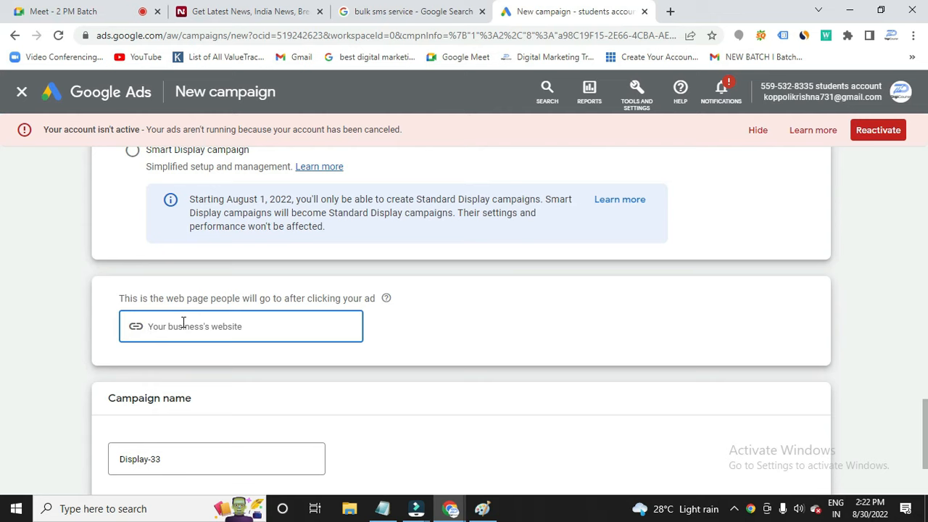
pyautogui.click(670, 12)
pyautogui.click(610, 34)
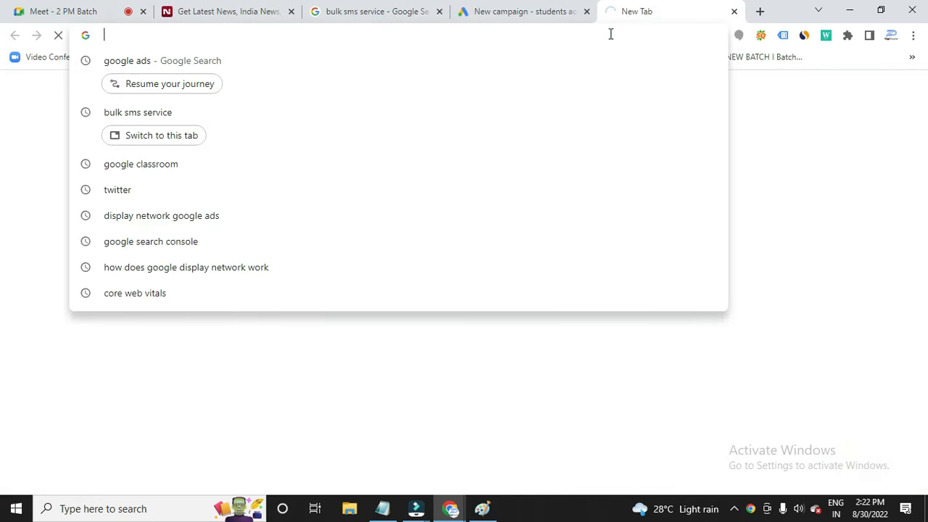
pyautogui.write('dig')
pyautogui.press('Right')
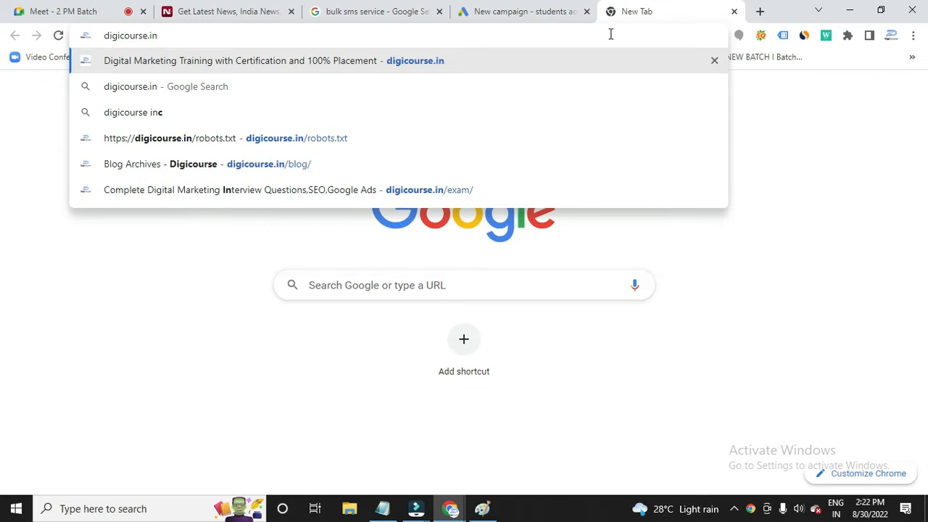
pyautogui.press('Return')
pyautogui.tripleClick(126, 33)
pyautogui.hotkey('ctrl', 'c')
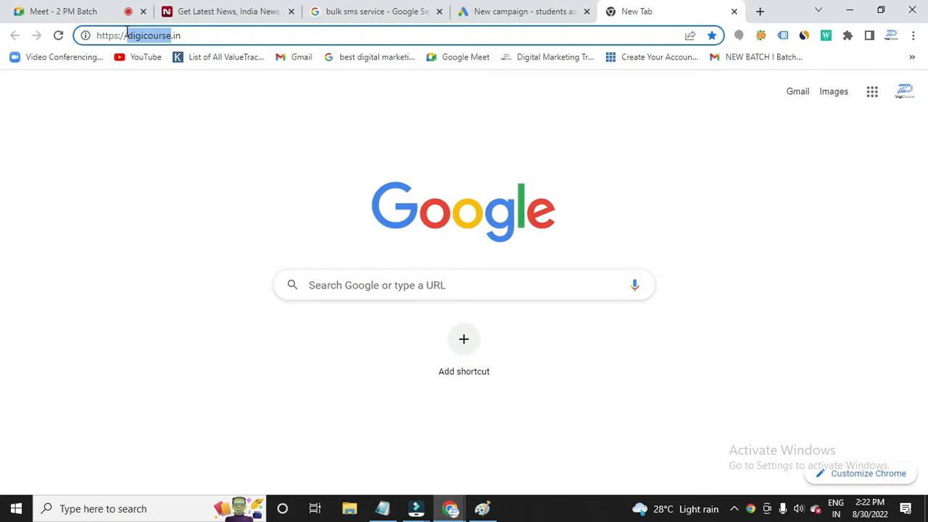
pyautogui.press('Return')
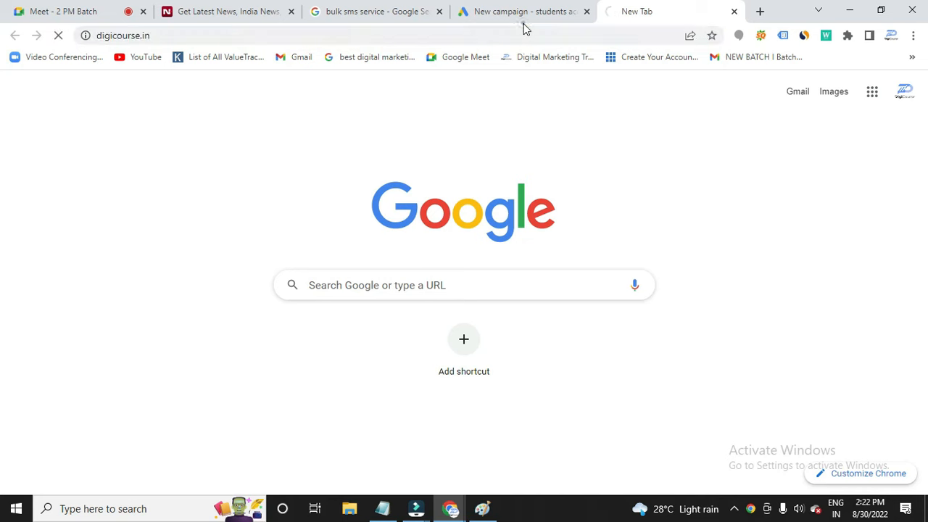
pyautogui.click(526, 24)
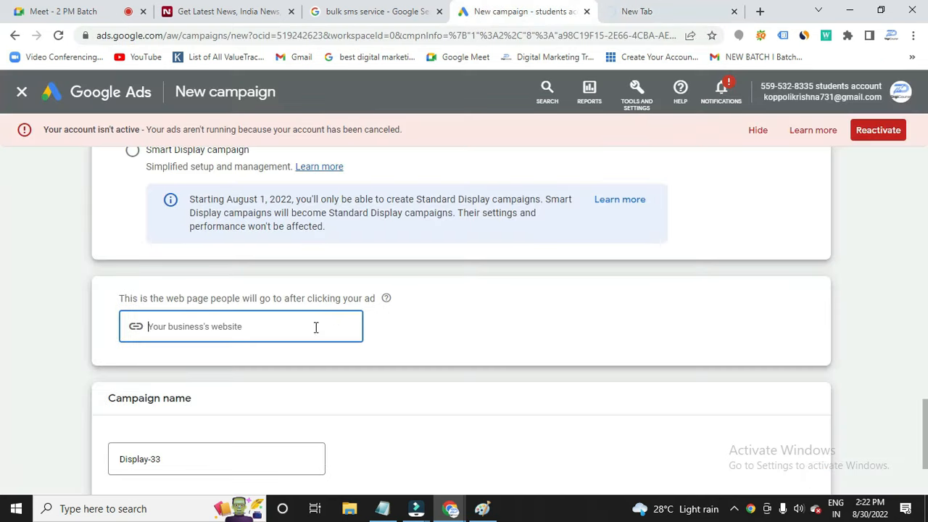
pyautogui.hotkey('ctrl', 'v')
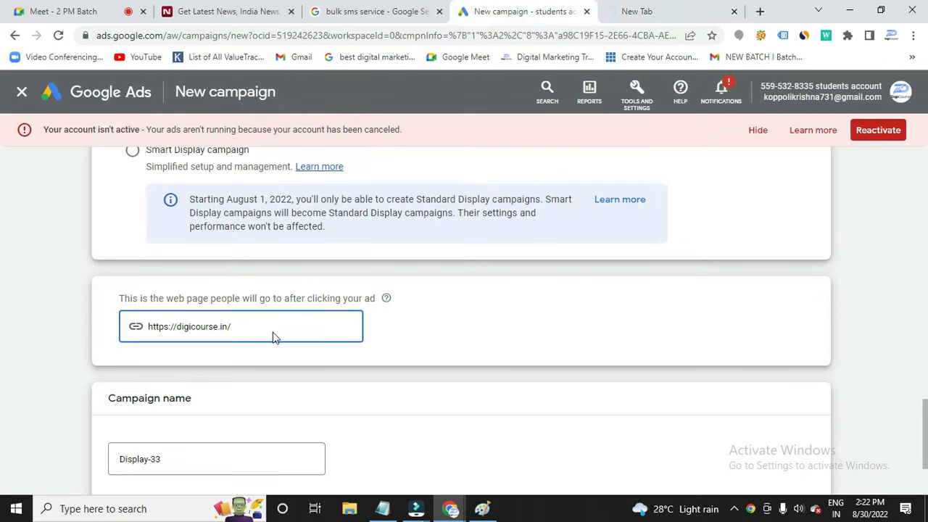
# Replace the default campaign name with "original display".
pyautogui.scroll(-2, 273, 323)
pyautogui.click(162, 335)
pyautogui.press('BackSpace')
pyautogui.press('BackSpace')
pyautogui.press('BackSpace')
pyautogui.press('BackSpace')
pyautogui.press('BackSpace')
pyautogui.press('BackSpace')
pyautogui.press('BackSpace')
pyautogui.press('BackSpace')
pyautogui.press('BackSpace')
pyautogui.press('BackSpace')
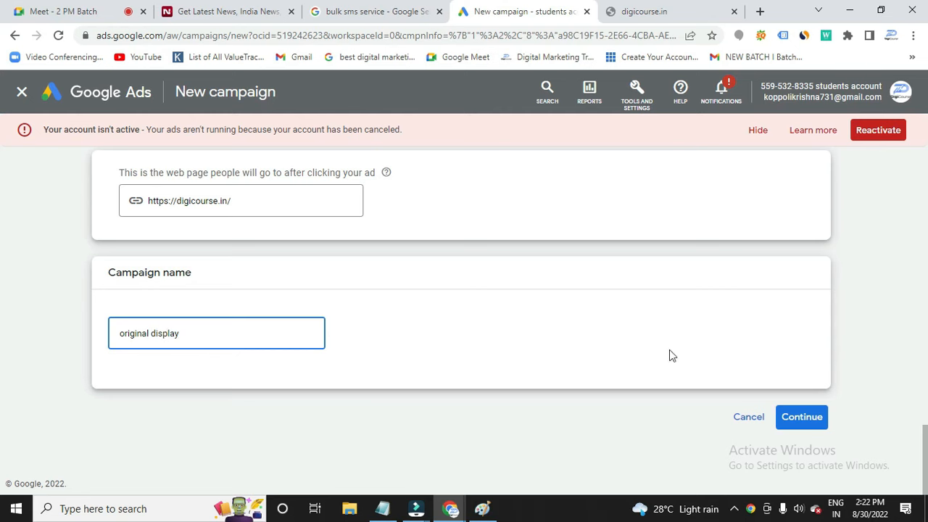
# Continue by starting a new campaign instead of a saved draft, and hide the inactive-account notice.
pyautogui.click(801, 411)
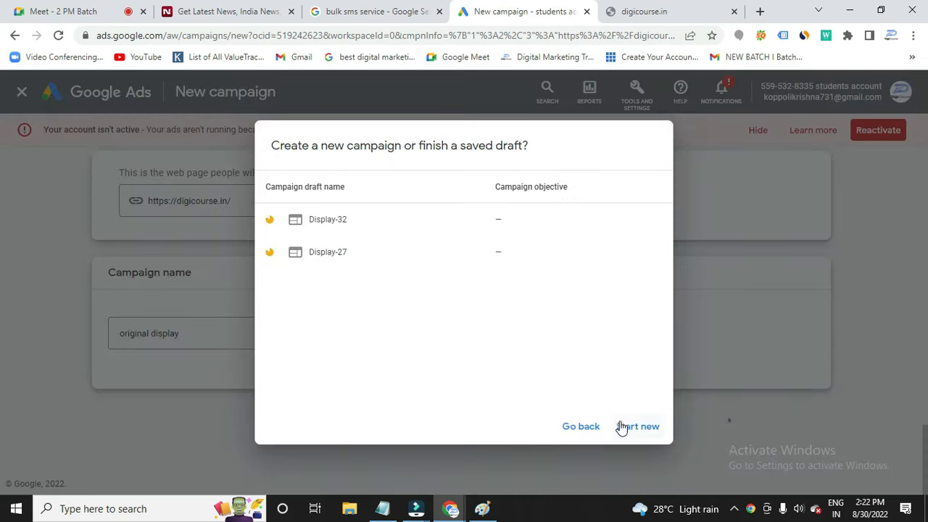
pyautogui.click(628, 427)
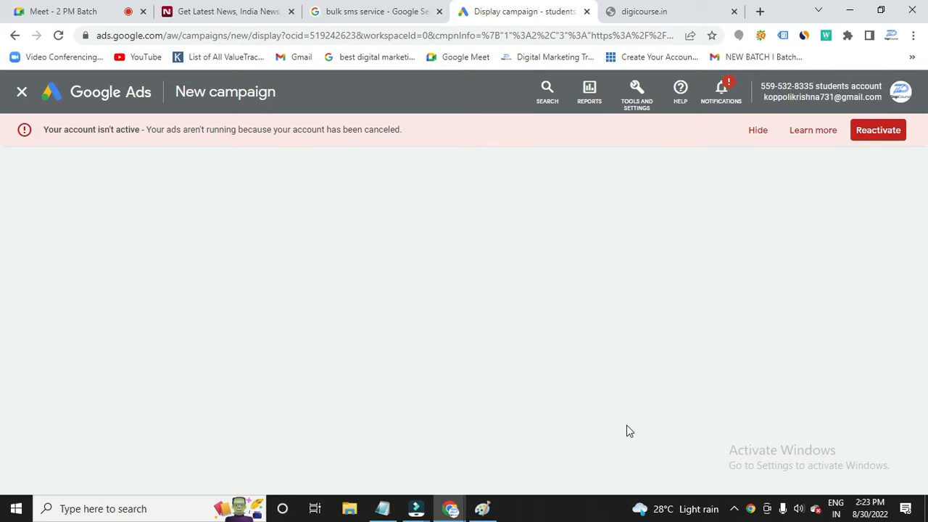
pyautogui.click(761, 133)
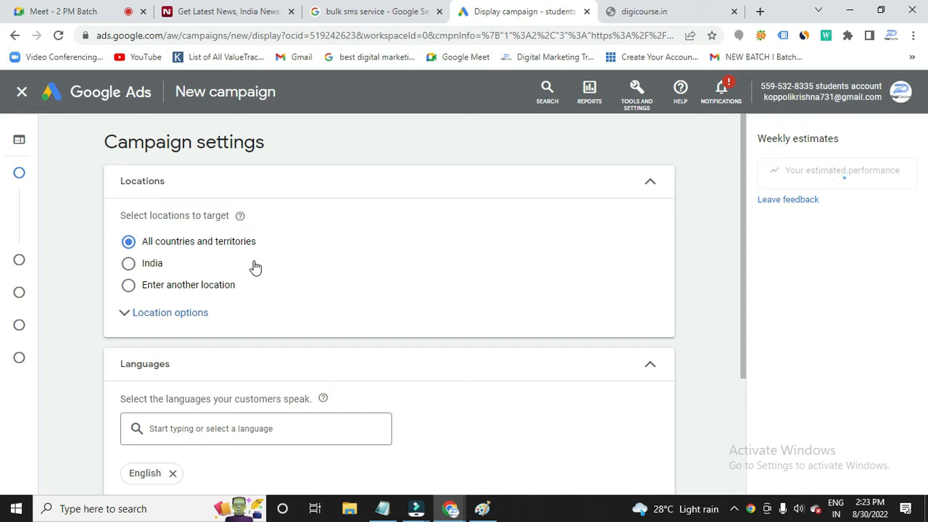
# Restrict the campaign's targeted locations to the city of Hyderabad, Telangana, India.
pyautogui.click(128, 264)
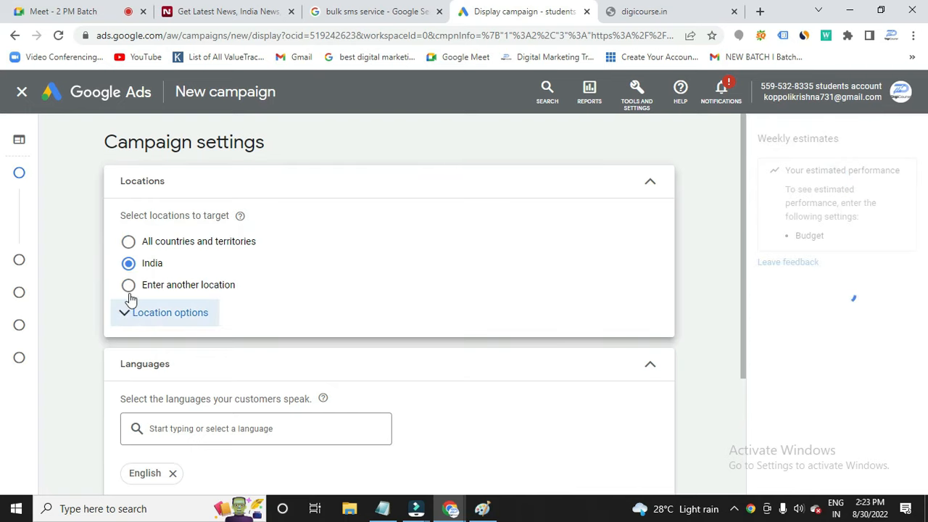
pyautogui.click(129, 287)
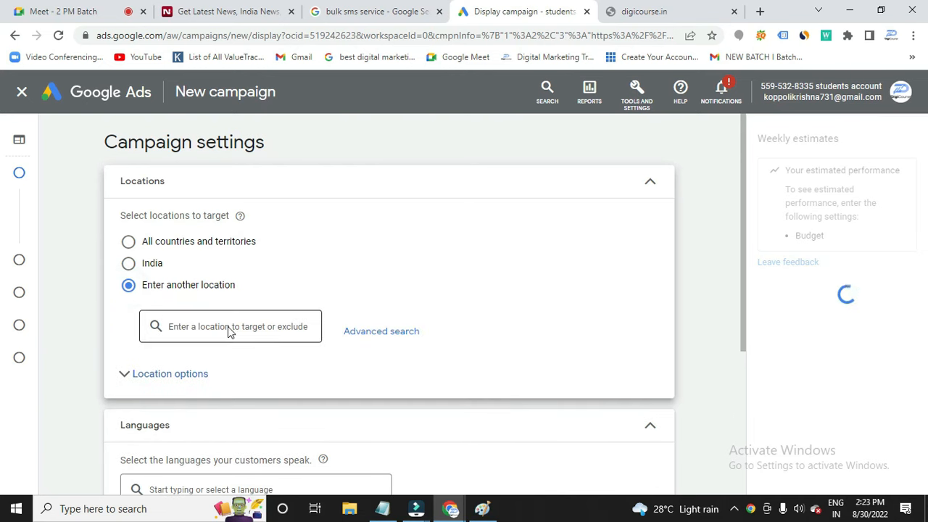
pyautogui.click(256, 327)
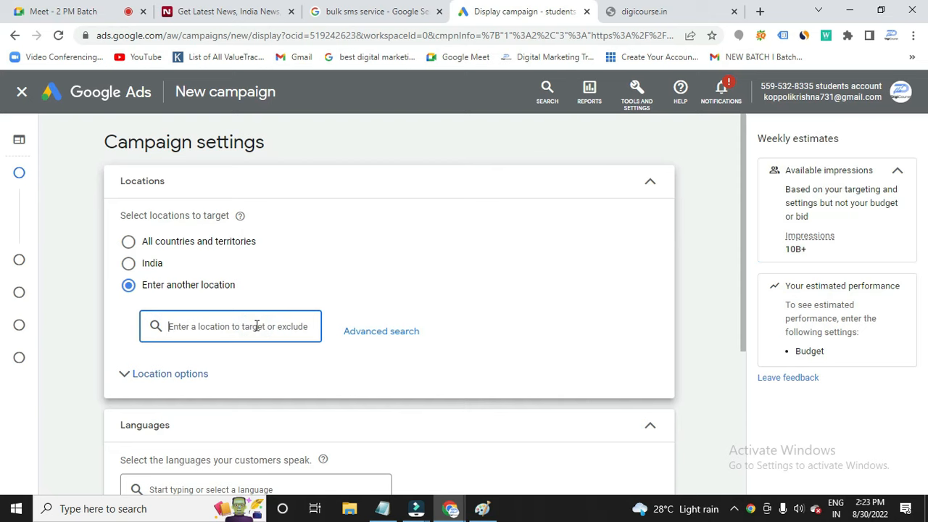
pyautogui.write('h')
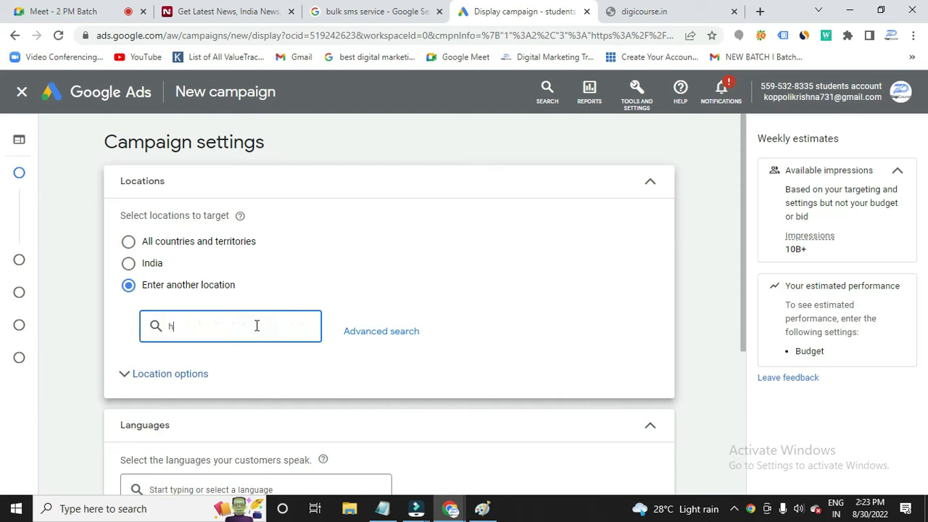
pyautogui.write('yderbad')
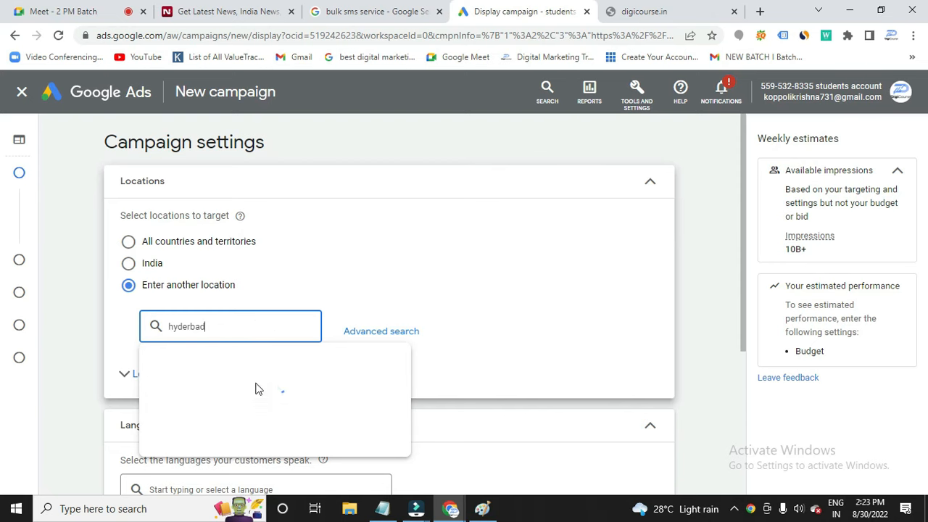
pyautogui.click(455, 121)
# Expand the additional campaign settings below the language selection.
pyautogui.scroll(-1, 435, 300)
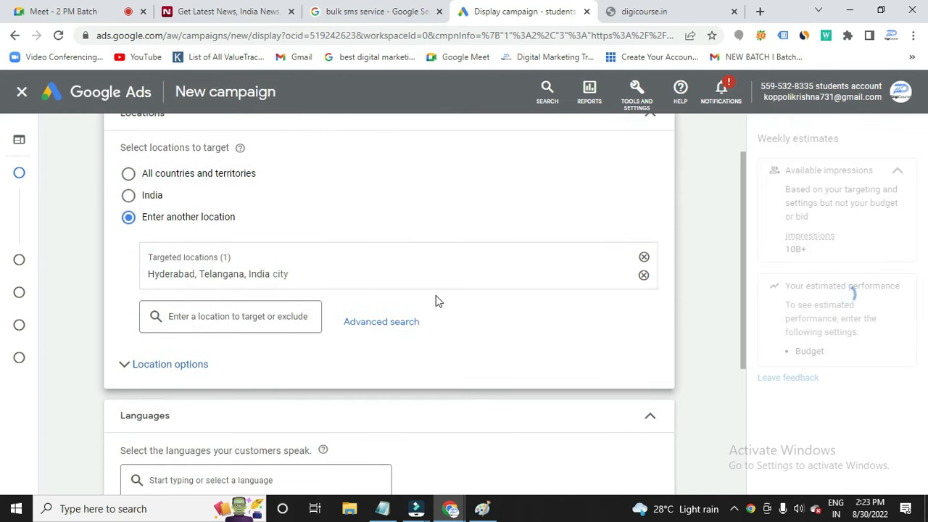
pyautogui.scroll(-2, 438, 300)
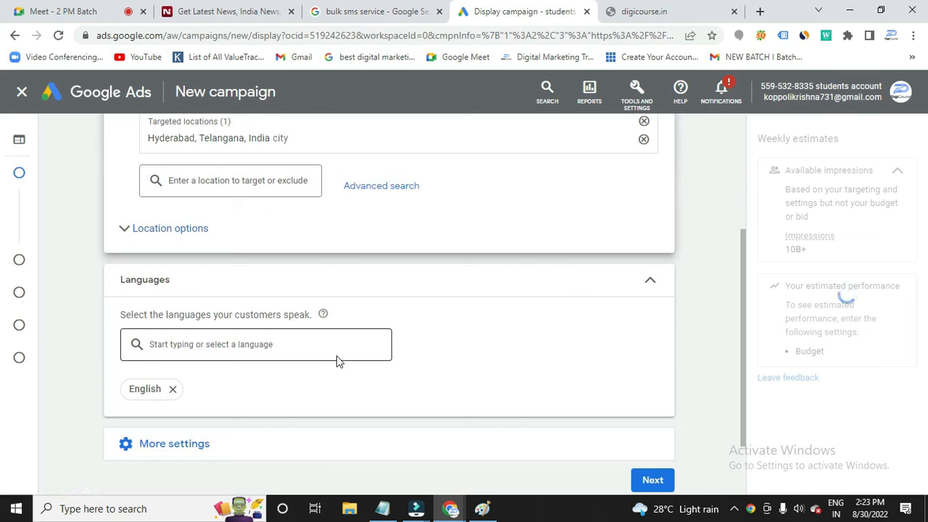
pyautogui.scroll(-1, 333, 396)
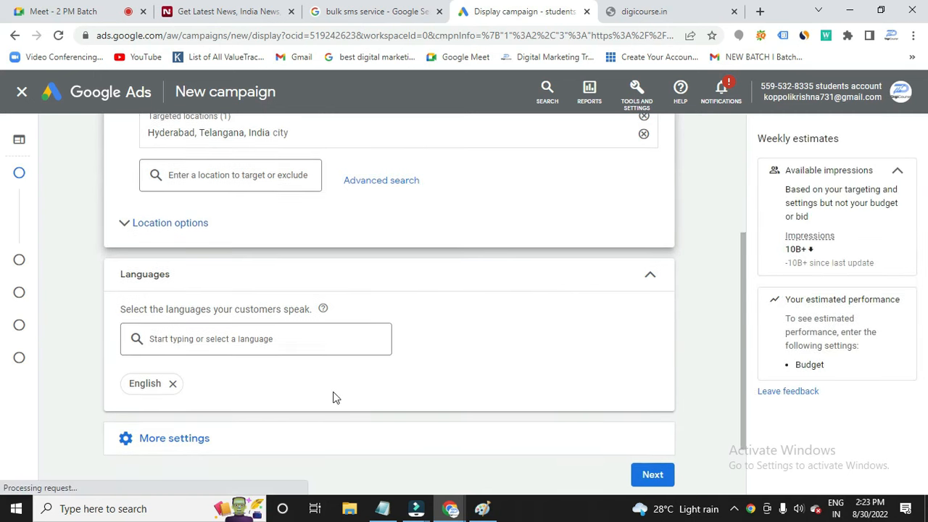
pyautogui.click(198, 375)
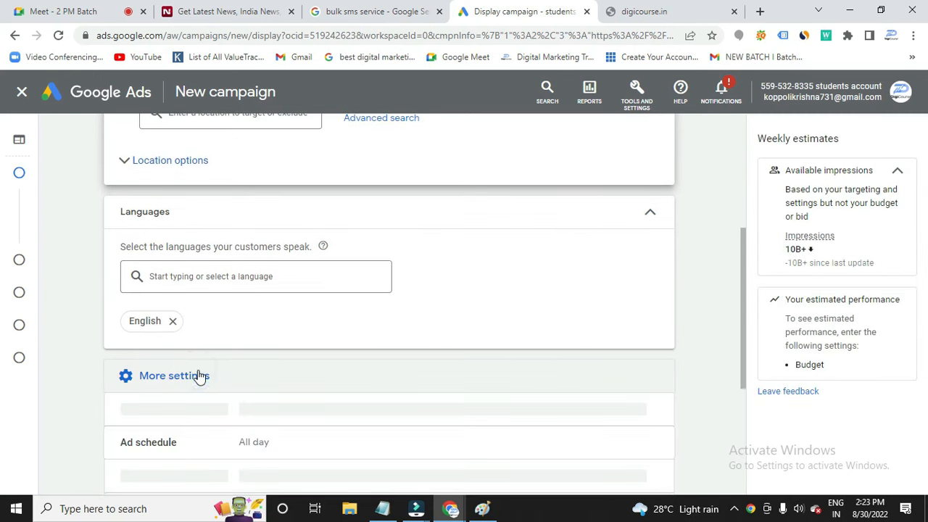
pyautogui.scroll(-2, 300, 367)
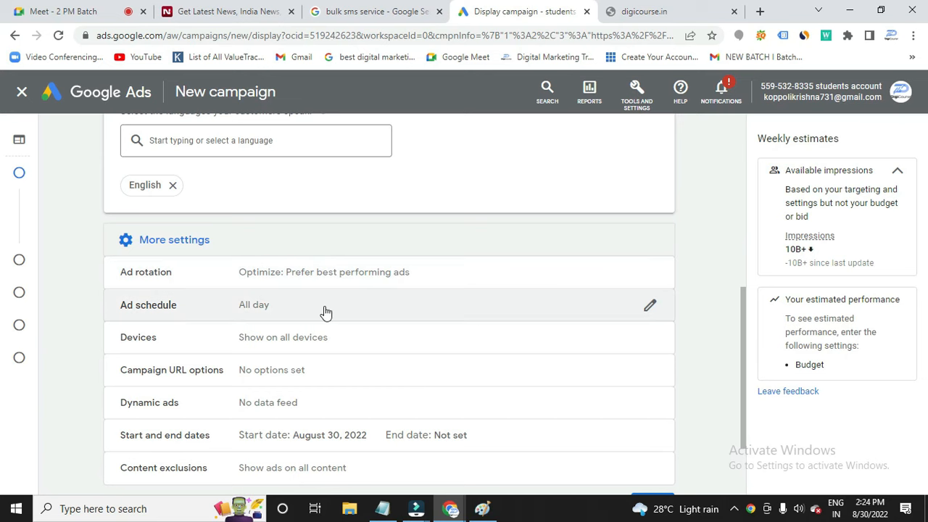
# Examine the ad schedule's day, start-time and end-time options, and return to the additional settings list.
pyautogui.click(651, 304)
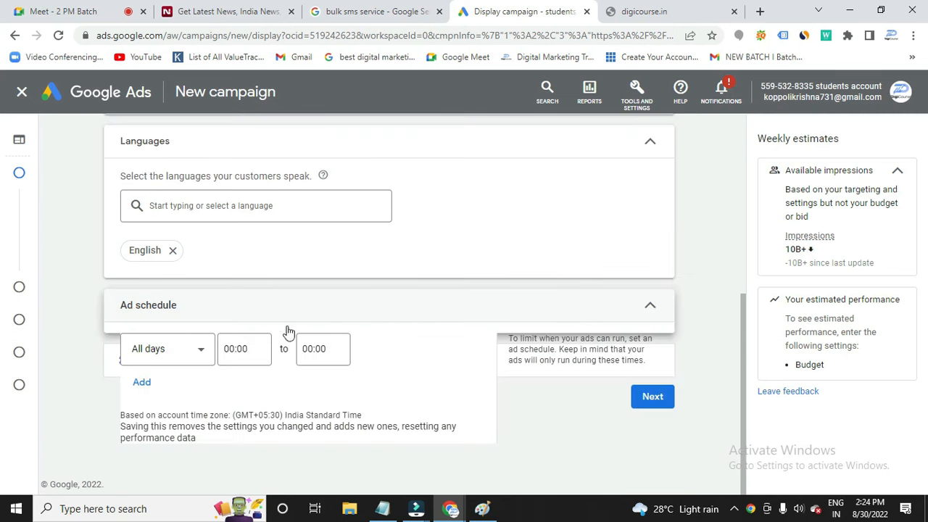
pyautogui.click(202, 353)
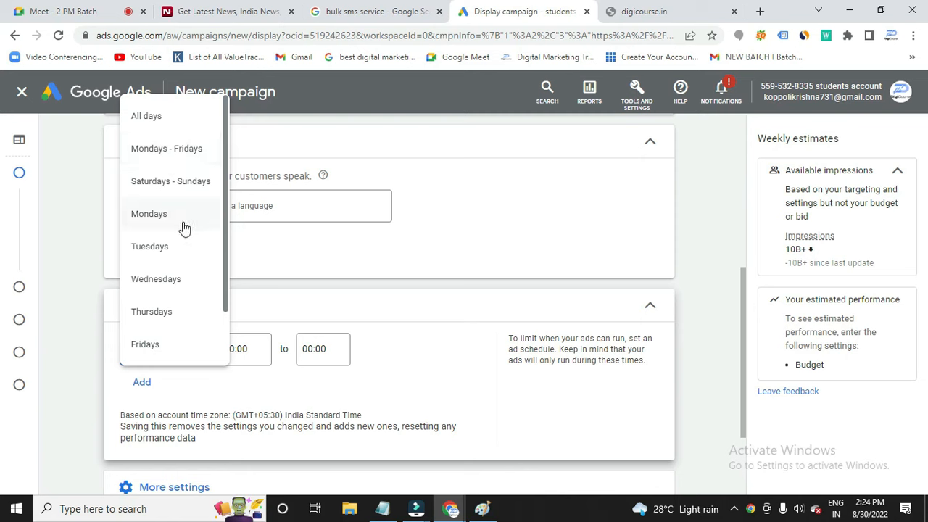
pyautogui.click(252, 349)
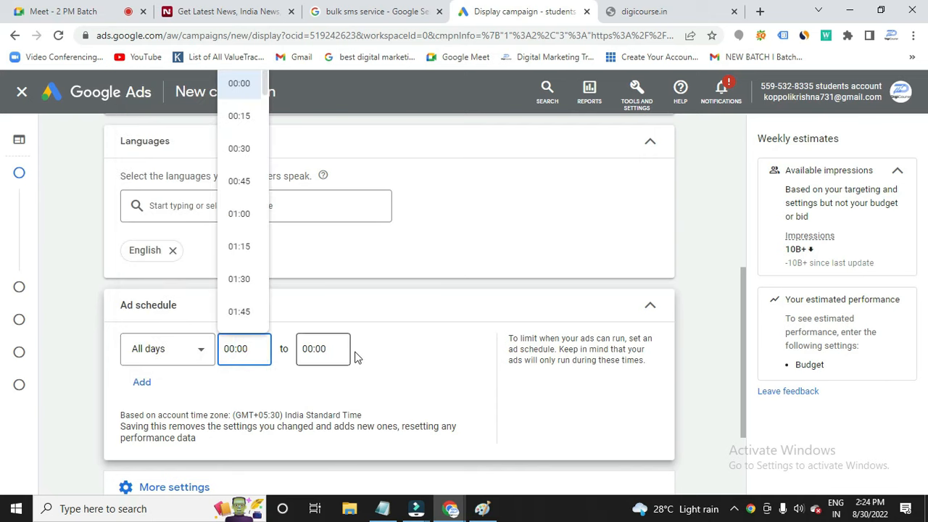
pyautogui.click(320, 353)
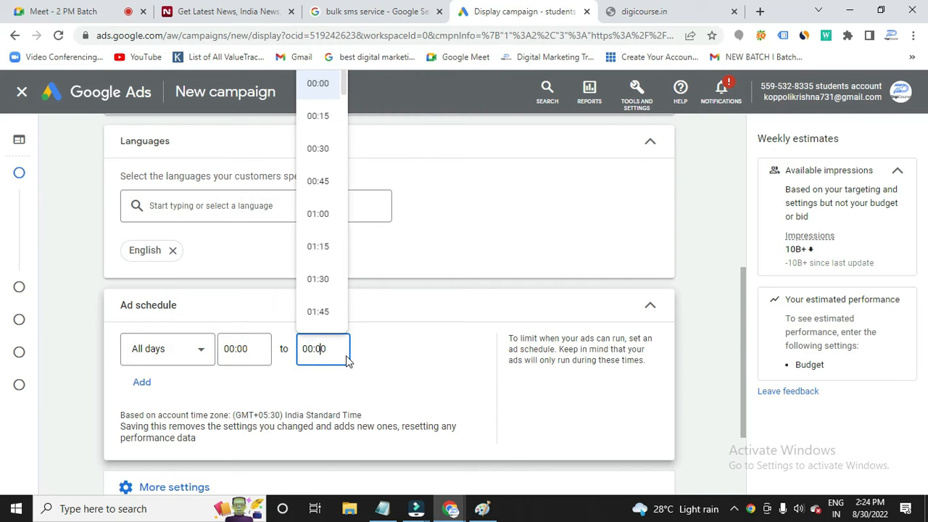
pyautogui.click(655, 314)
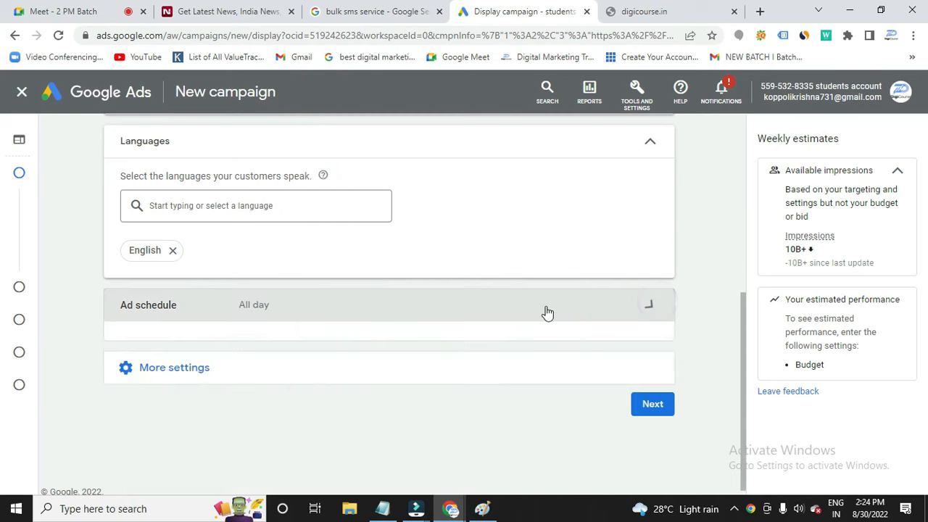
pyautogui.click(201, 360)
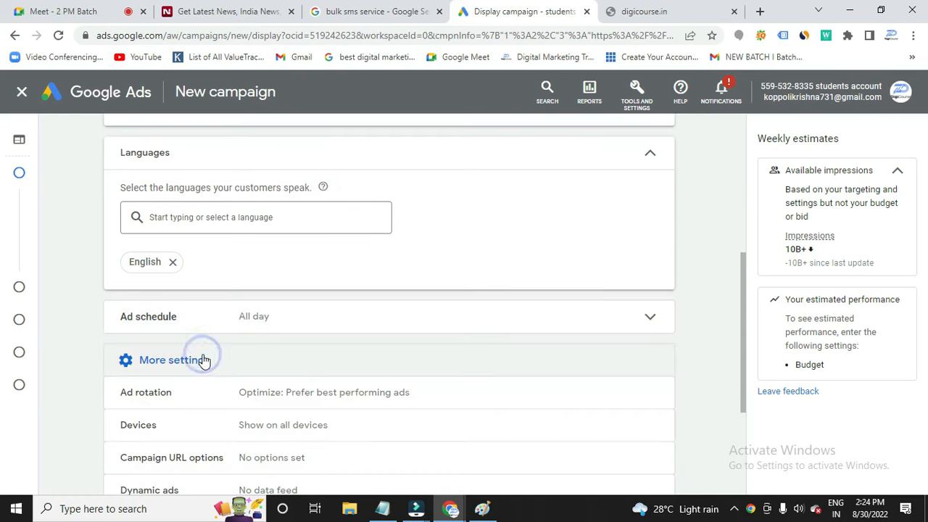
# Try specific device targeting with only mobile phones, reselect computers and tablets, and return to showing ads on all devices.
pyautogui.scroll(-1, 202, 383)
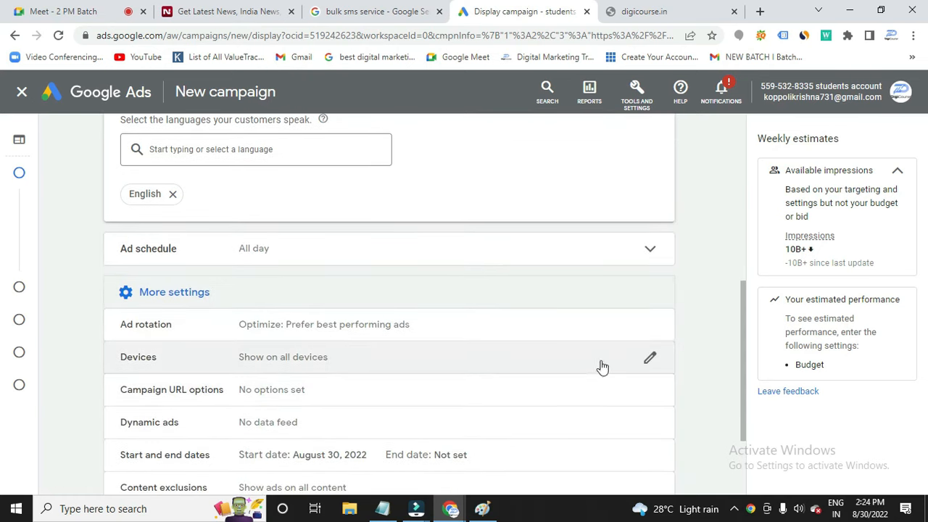
pyautogui.click(651, 361)
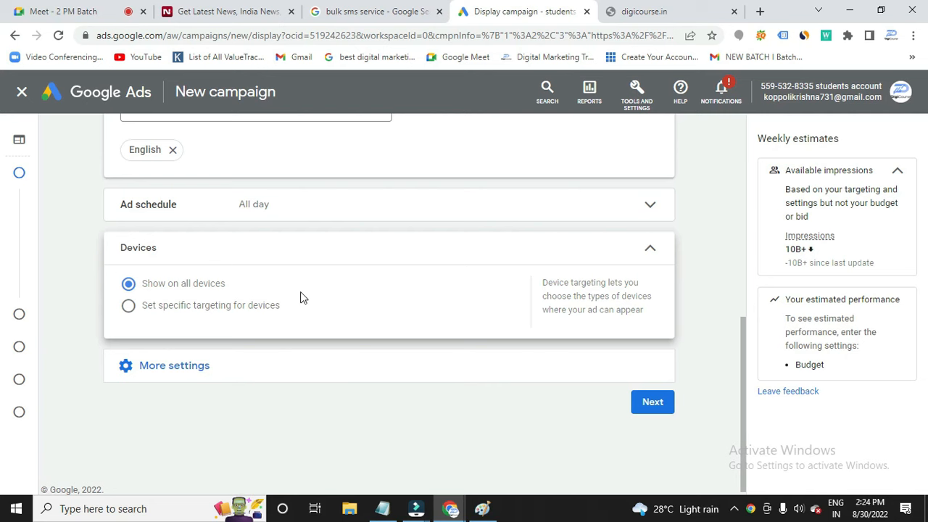
pyautogui.click(129, 307)
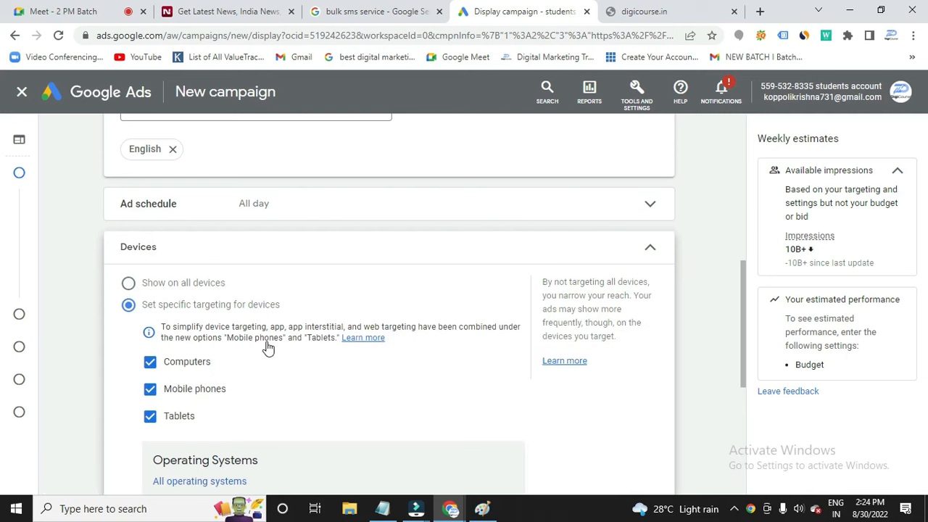
pyautogui.scroll(-1, 218, 355)
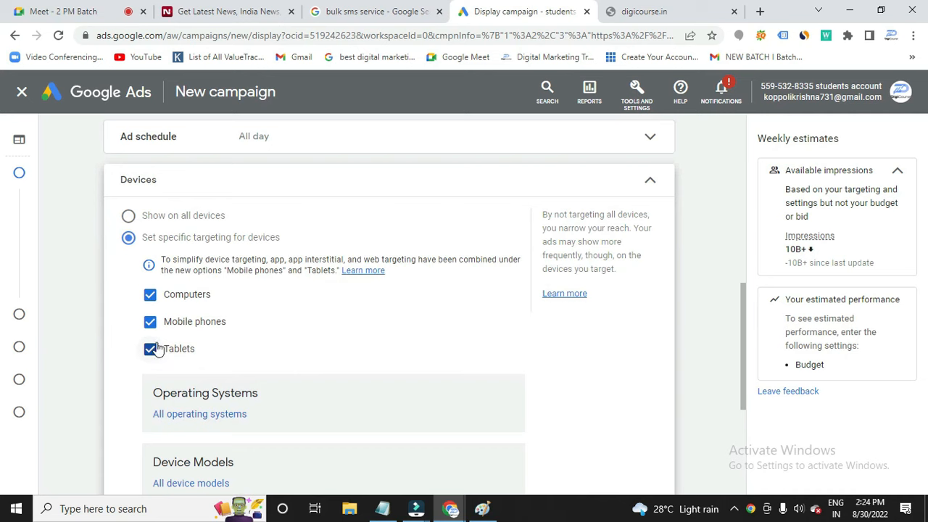
pyautogui.click(153, 349)
pyautogui.click(149, 296)
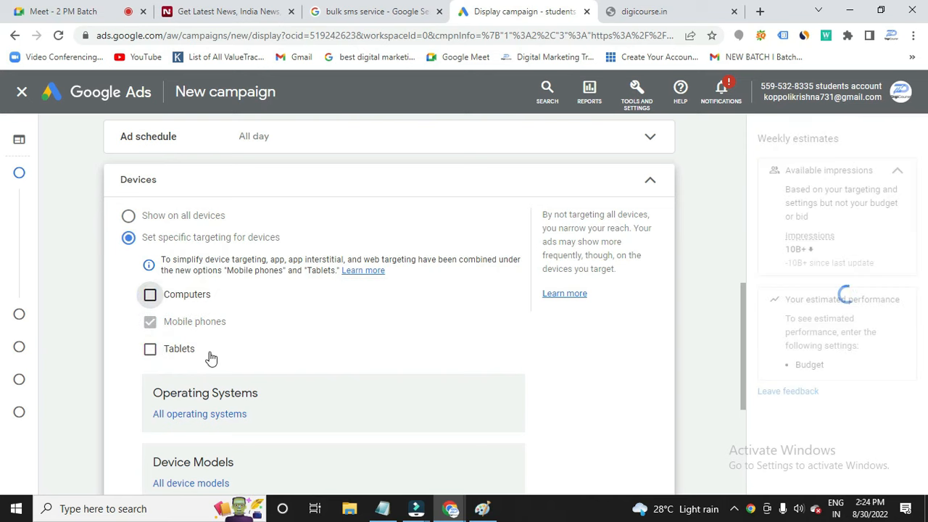
pyautogui.click(150, 351)
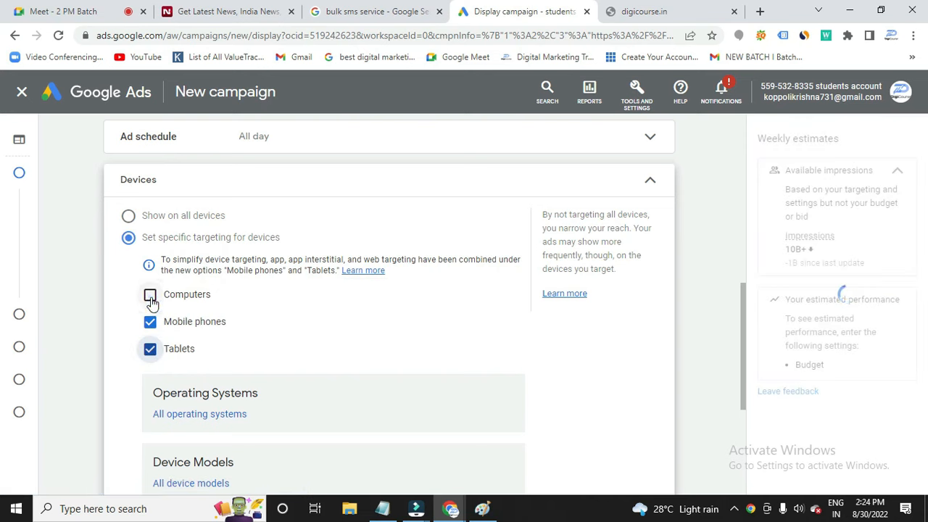
pyautogui.click(151, 296)
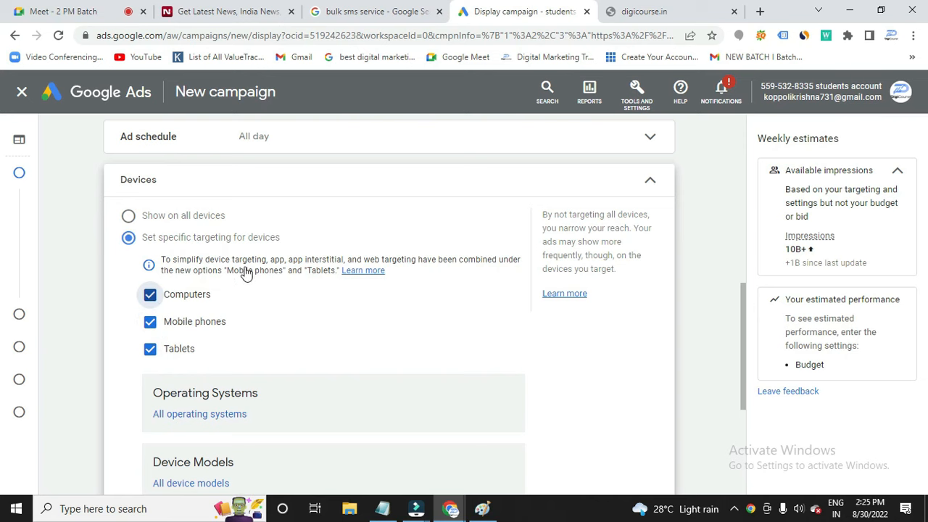
pyautogui.click(131, 217)
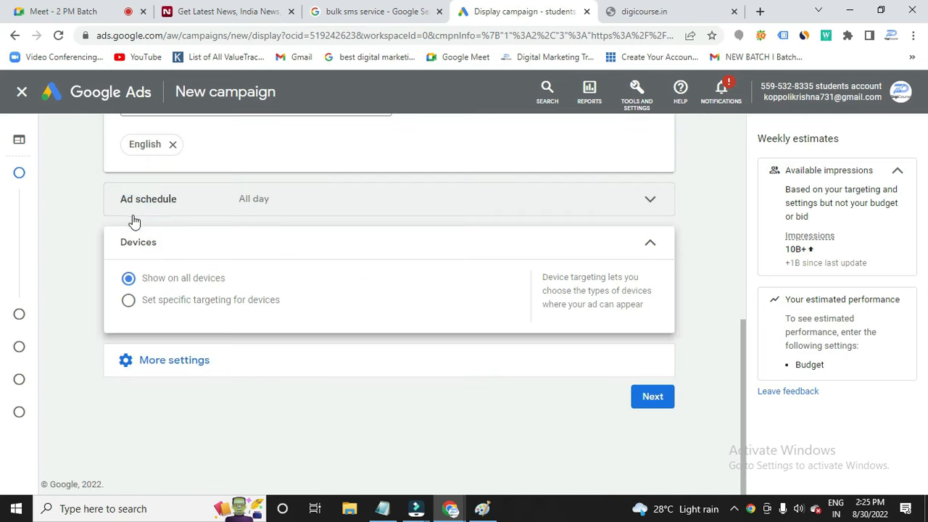
# Examine the campaign's start and end date options in the additional settings, and collapse that section.
pyautogui.click(159, 361)
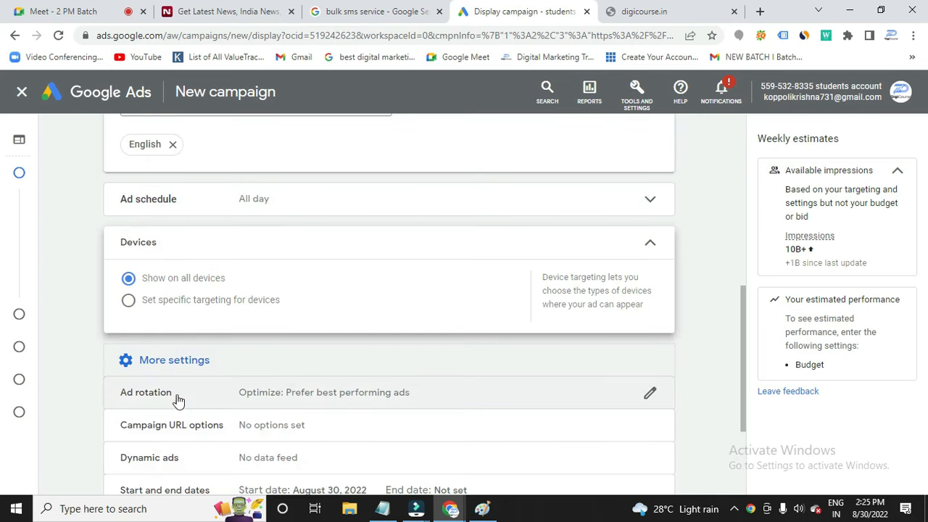
pyautogui.scroll(-1, 179, 404)
pyautogui.scroll(-1, 182, 399)
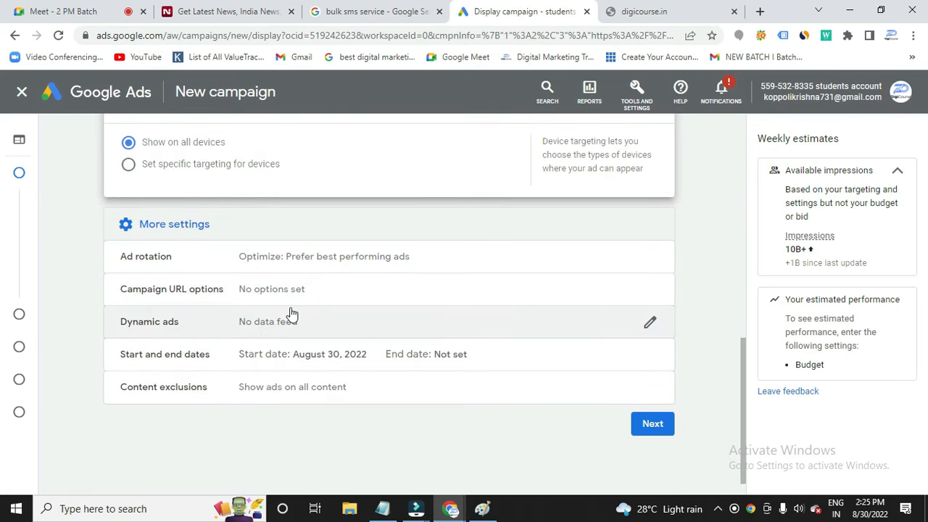
pyautogui.scroll(-1, 283, 326)
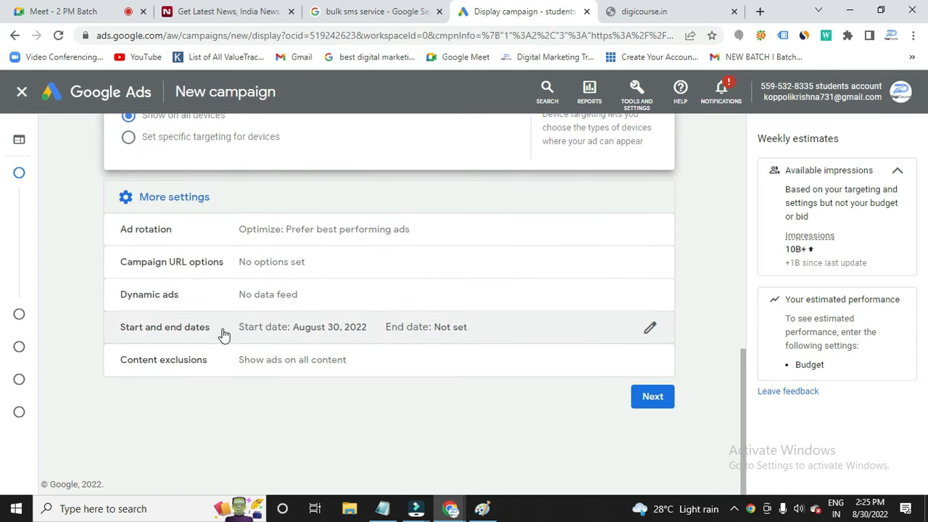
pyautogui.click(648, 328)
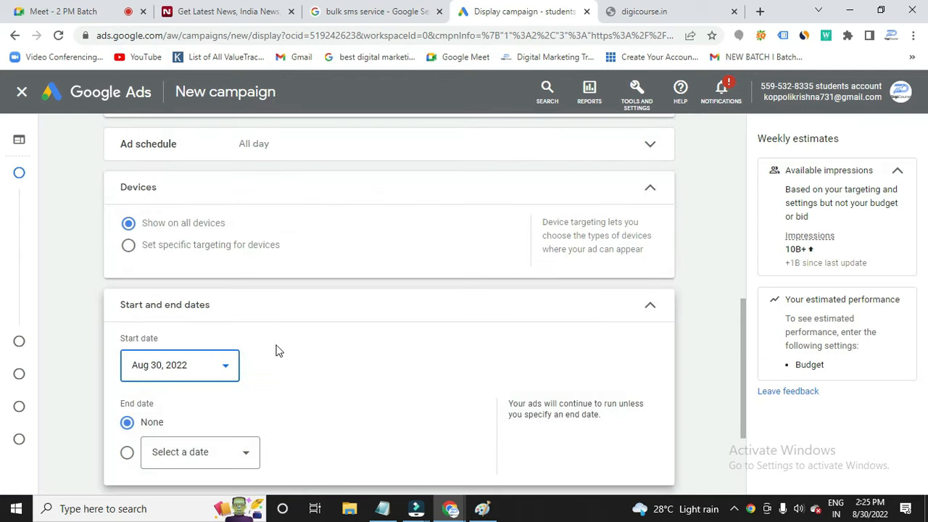
pyautogui.scroll(-2, 276, 351)
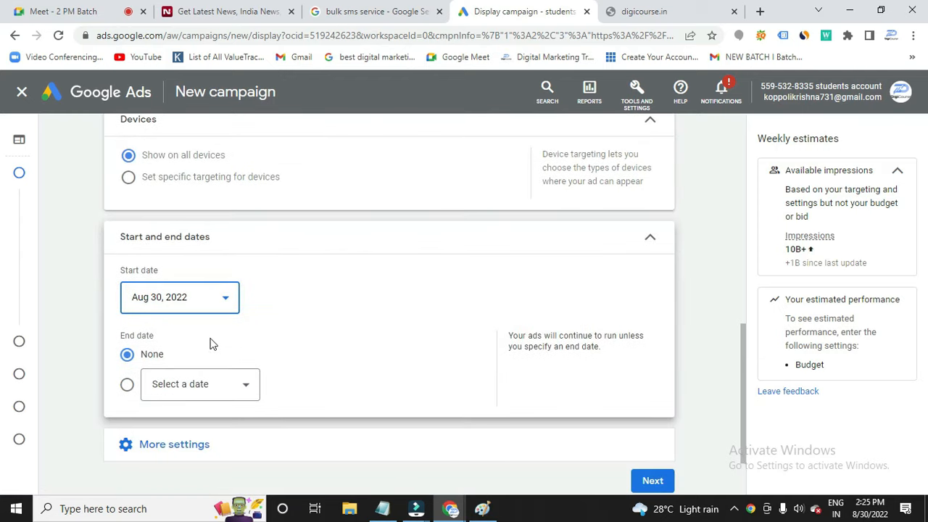
pyautogui.click(648, 239)
# Exclude DL-MA: Mature audiences and all five sensitive content categories, from Tragedy and conflict to Sensational and shocking, in the content exclusions.
pyautogui.click(174, 361)
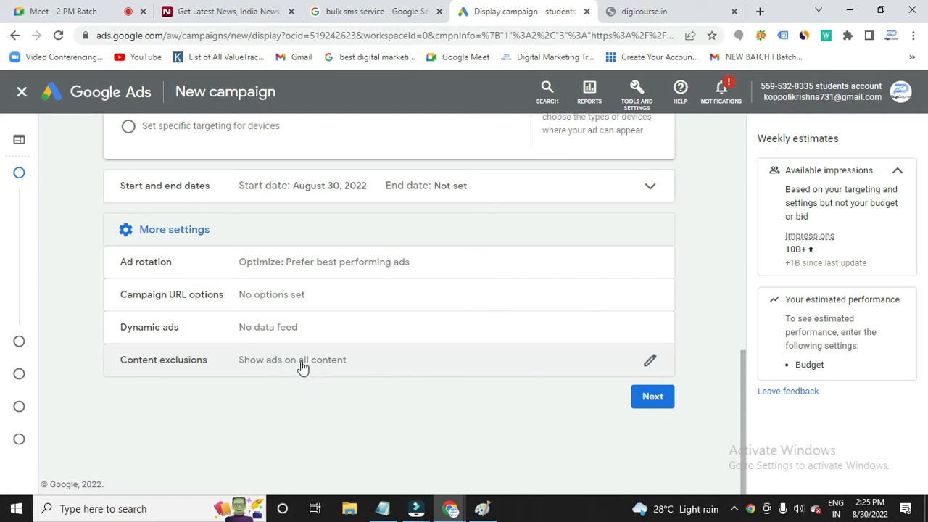
pyautogui.click(649, 361)
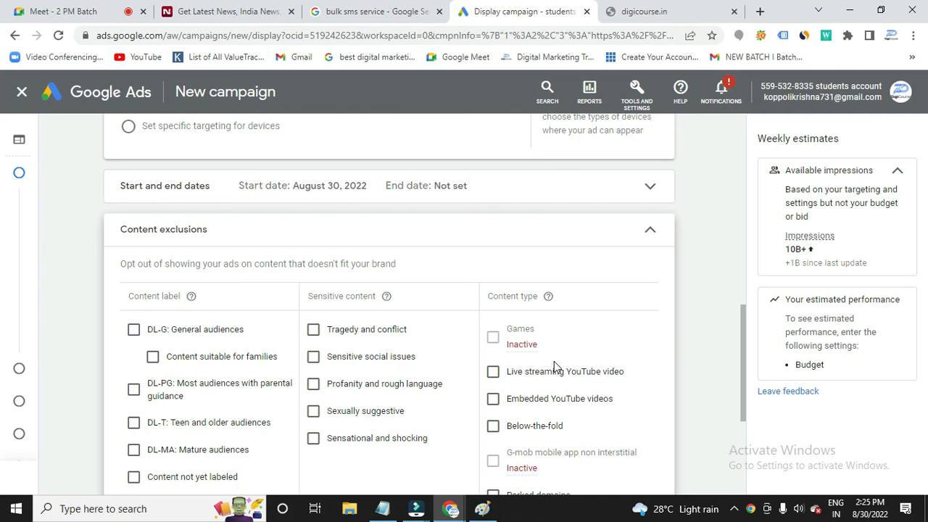
pyautogui.scroll(-1, 420, 268)
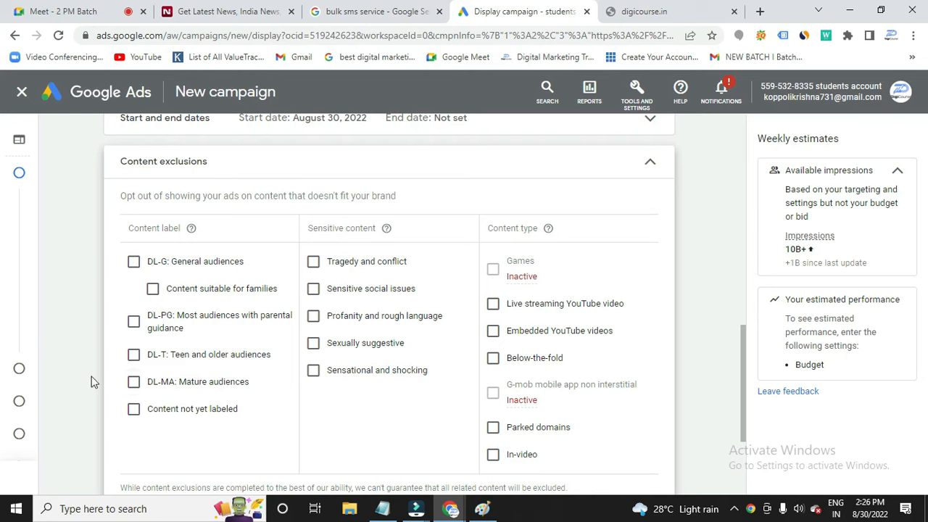
pyautogui.click(136, 385)
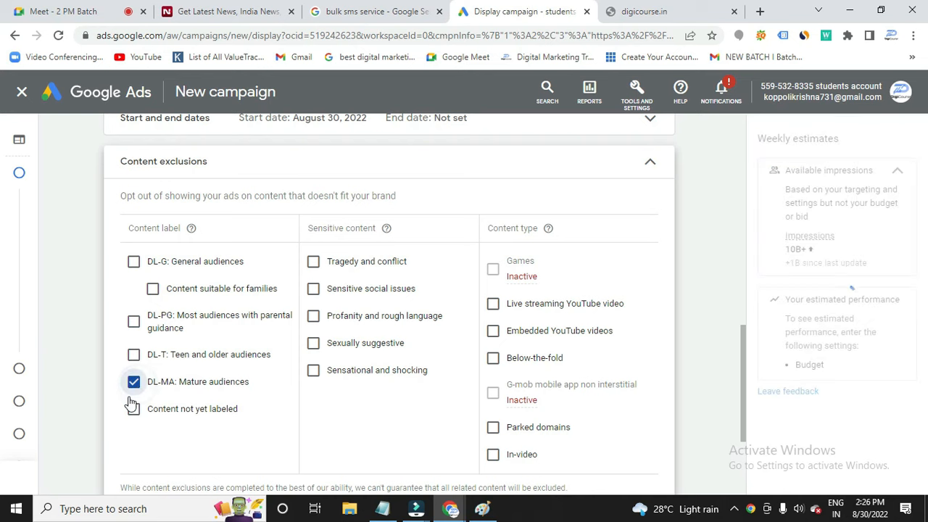
pyautogui.click(315, 264)
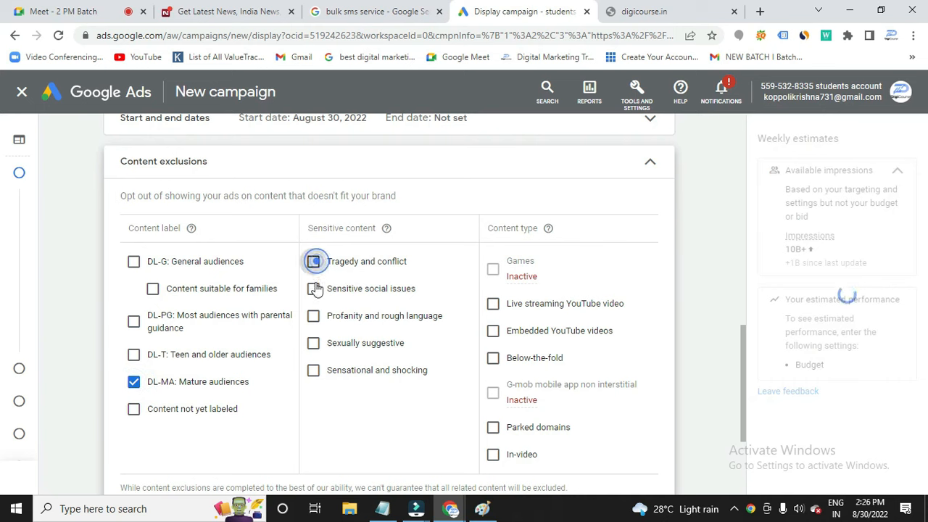
pyautogui.click(313, 290)
pyautogui.click(314, 319)
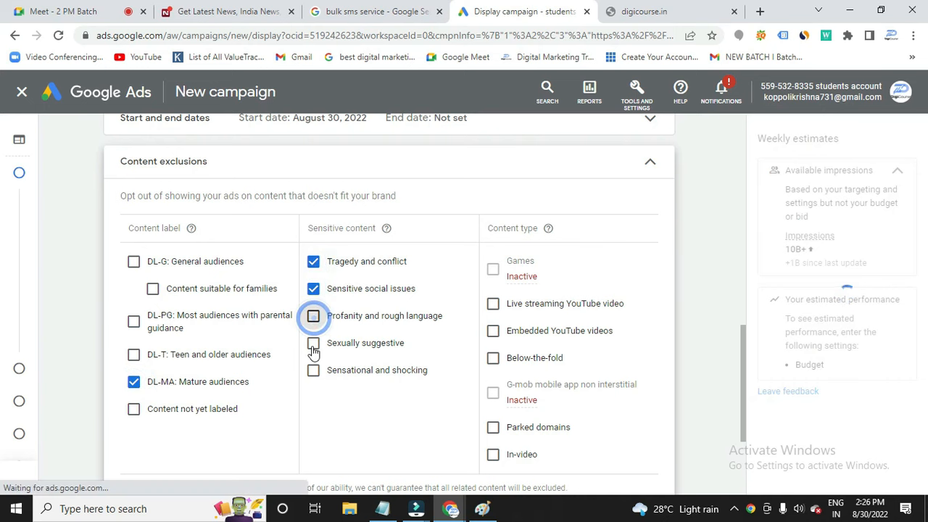
pyautogui.click(314, 345)
pyautogui.click(316, 381)
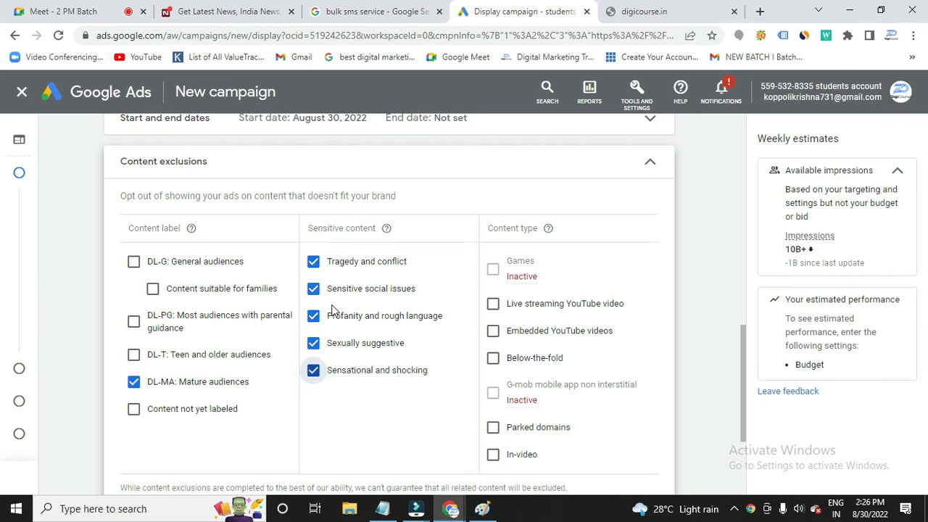
# Exclude the Live streaming YouTube video and Embedded YouTube videos content types, and collapse the content exclusions.
pyautogui.click(494, 305)
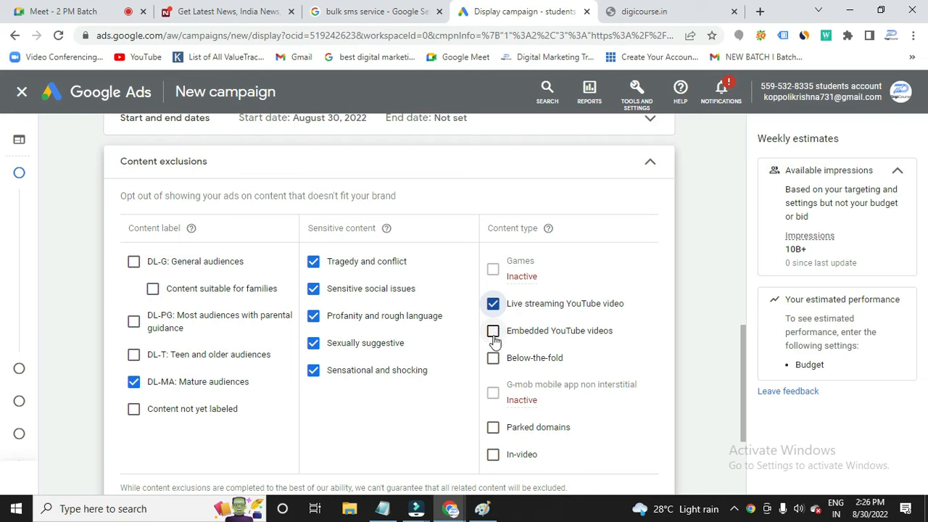
pyautogui.click(494, 335)
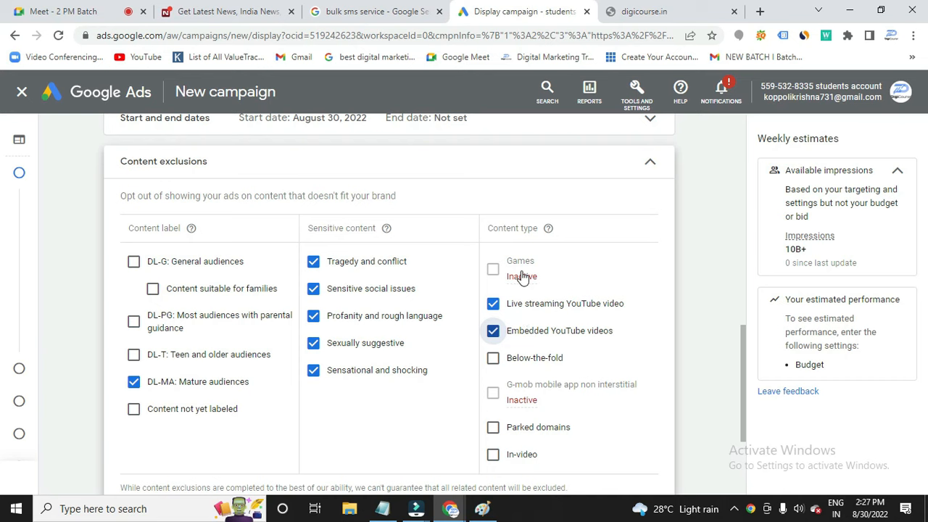
pyautogui.moveTo(523, 278)
pyautogui.click(650, 161)
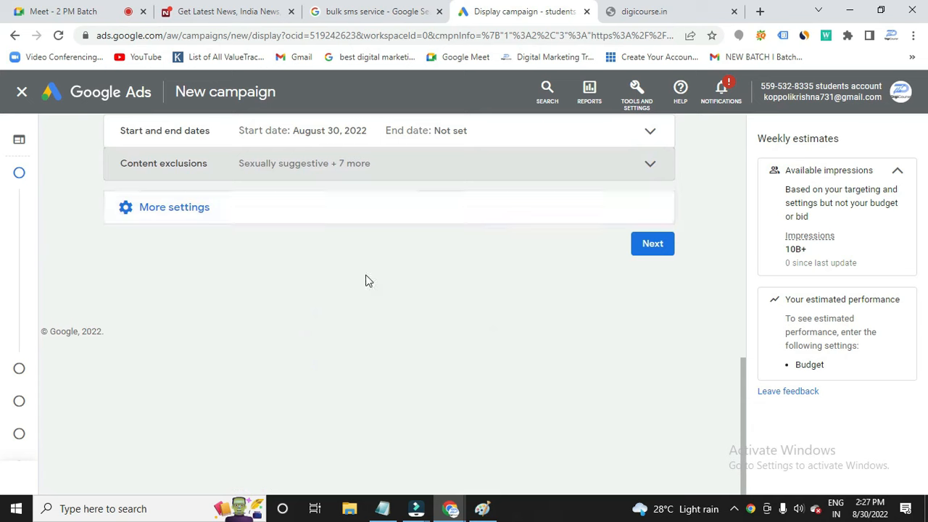
# Continue to budget and bidding, and enter ₹1.000 as the campaign's average daily budget.
pyautogui.click(651, 244)
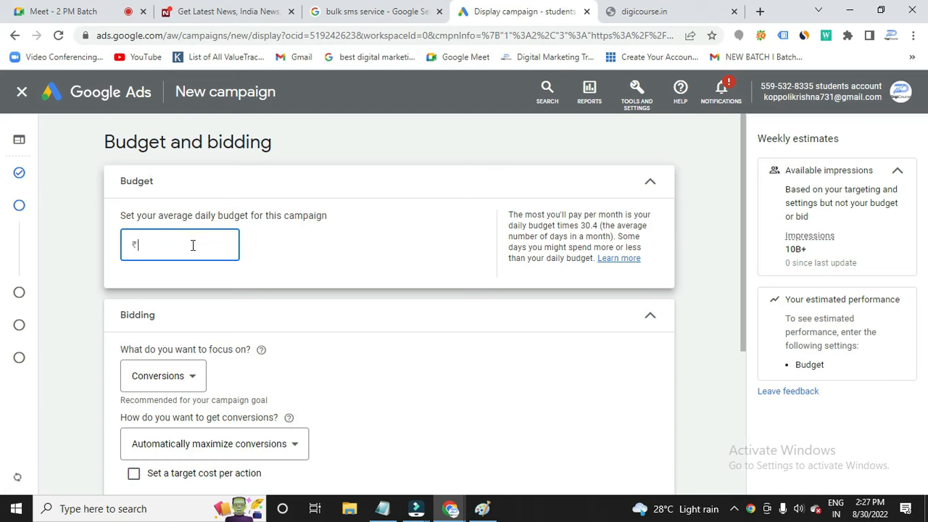
pyautogui.write('1.000')
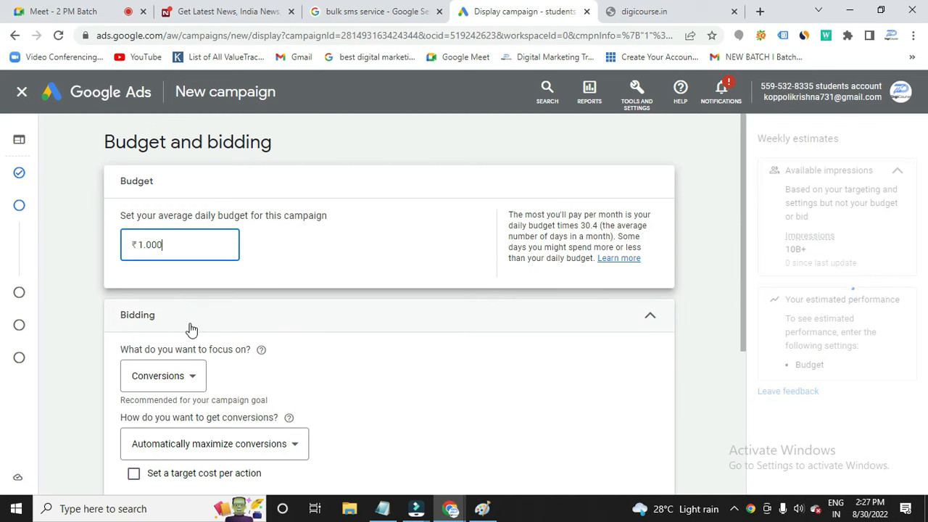
pyautogui.scroll(-2, 190, 330)
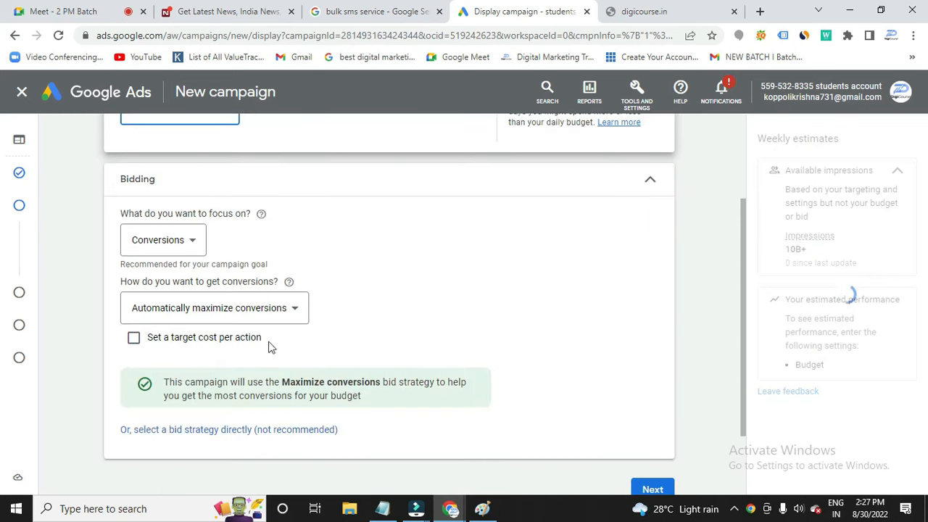
# Switch to Notepad, examine the CPM entry in the Google Ads Display Network notes, and return to the campaign.
pyautogui.click(384, 510)
pyautogui.scroll(1, 361, 288)
pyautogui.moveTo(375, 159); pyautogui.dragTo(439, 165)
pyautogui.click(438, 161)
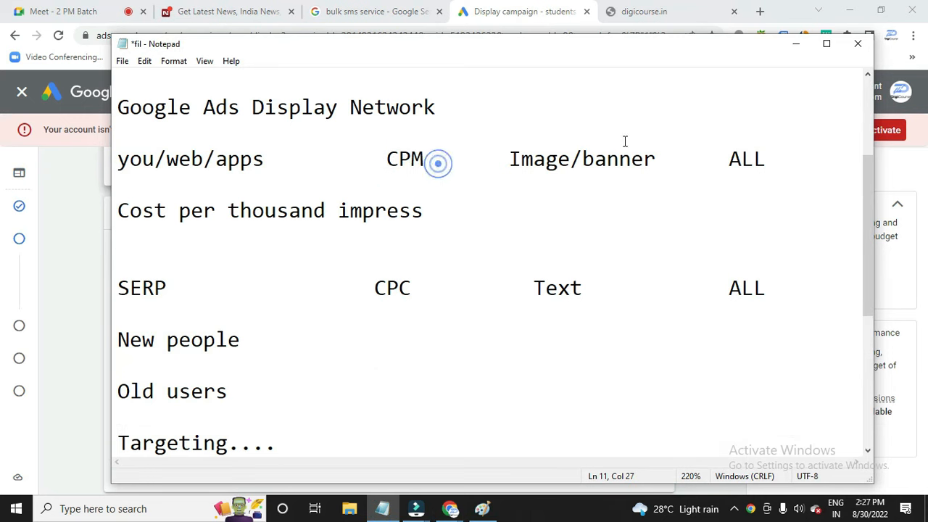
pyautogui.click(798, 47)
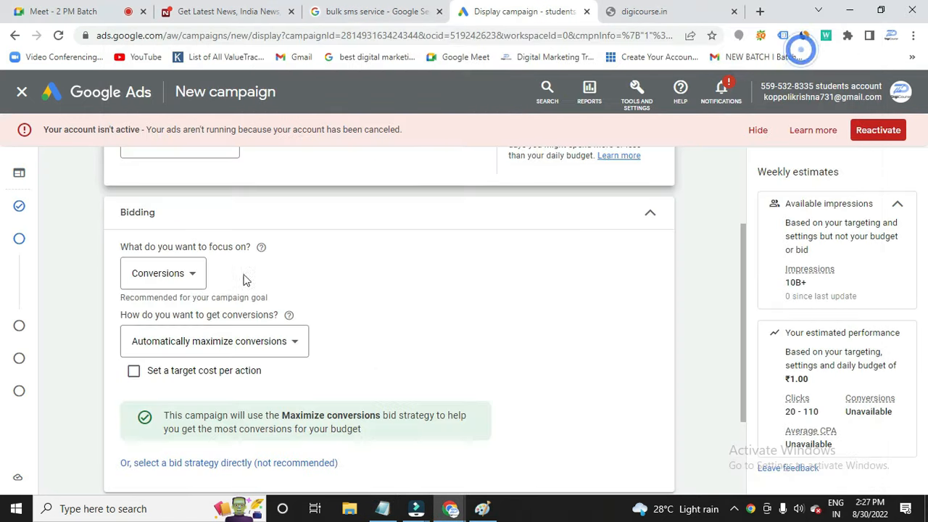
# Focus the bidding on Viewable impressions with a viewable CPM bid of ₹100, and continue to the targeting settings.
pyautogui.click(200, 276)
pyautogui.moveTo(200, 272)
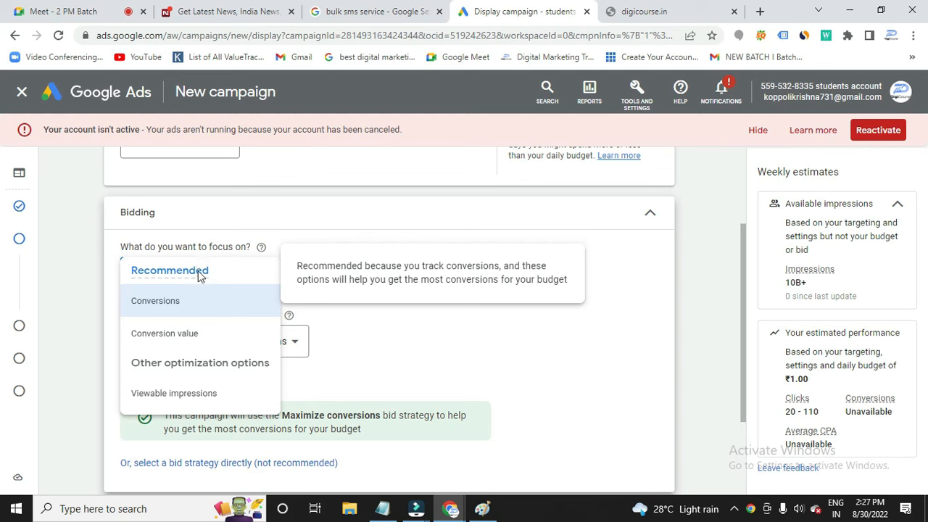
pyautogui.click(178, 391)
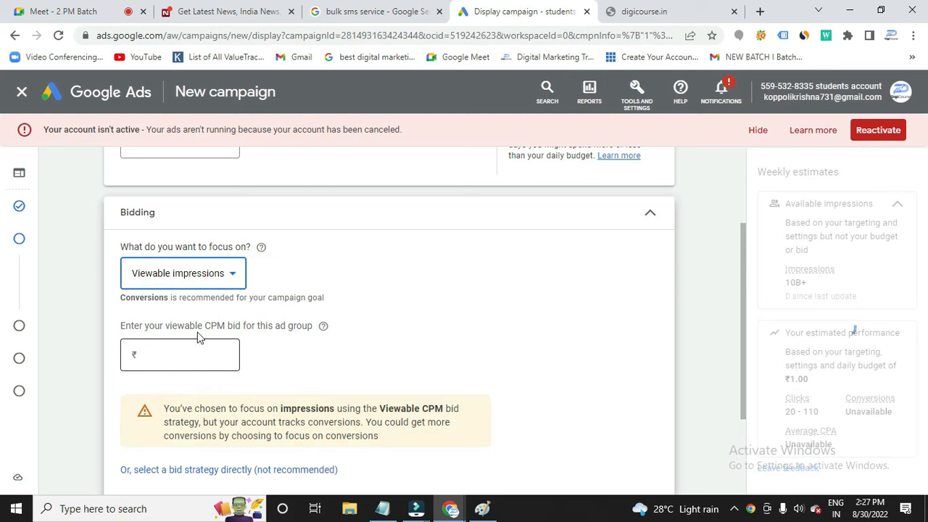
pyautogui.click(194, 355)
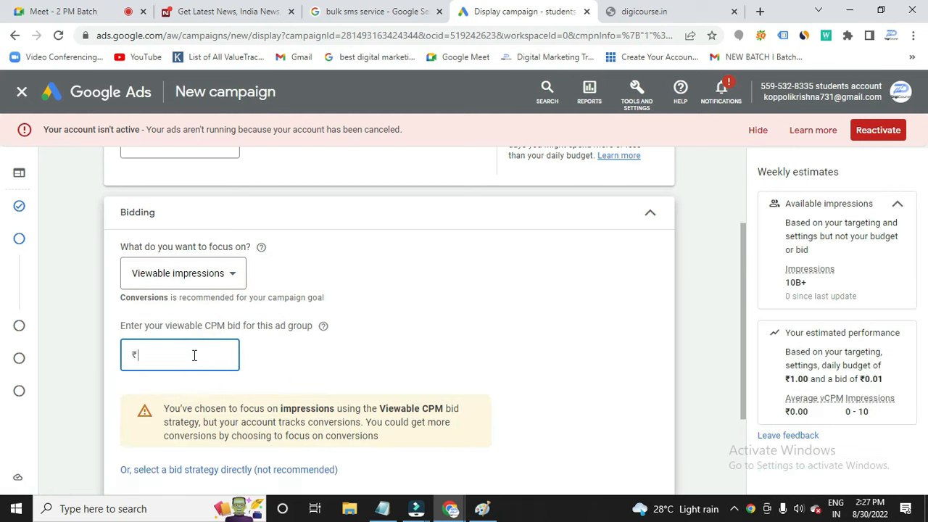
pyautogui.write('1')
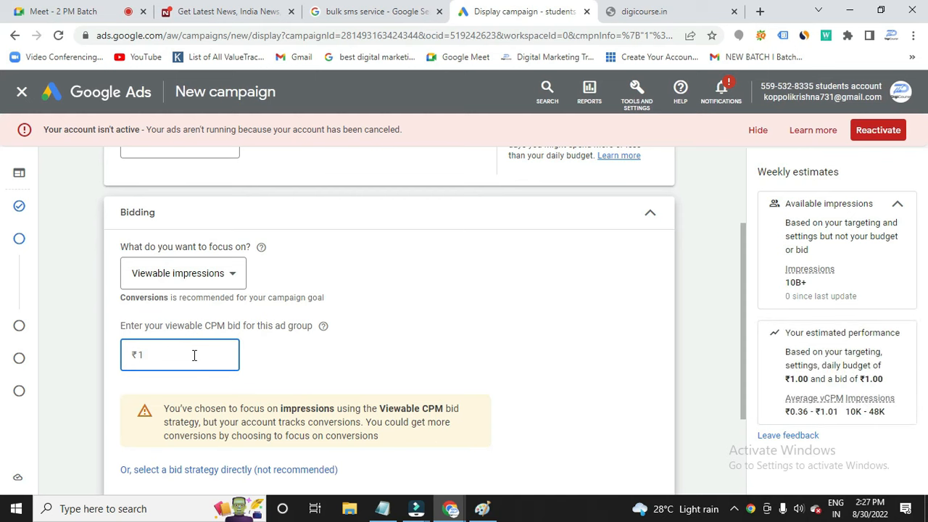
pyautogui.write('00')
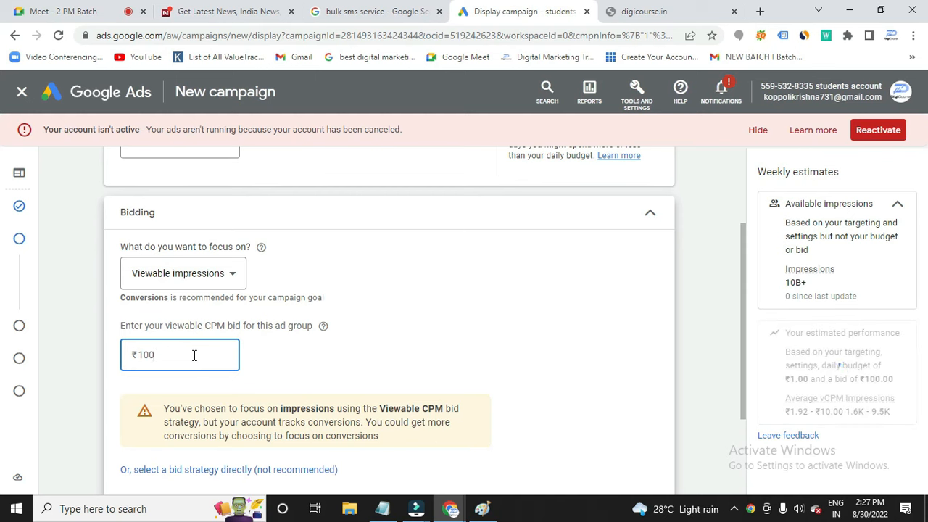
pyautogui.scroll(-2, 261, 381)
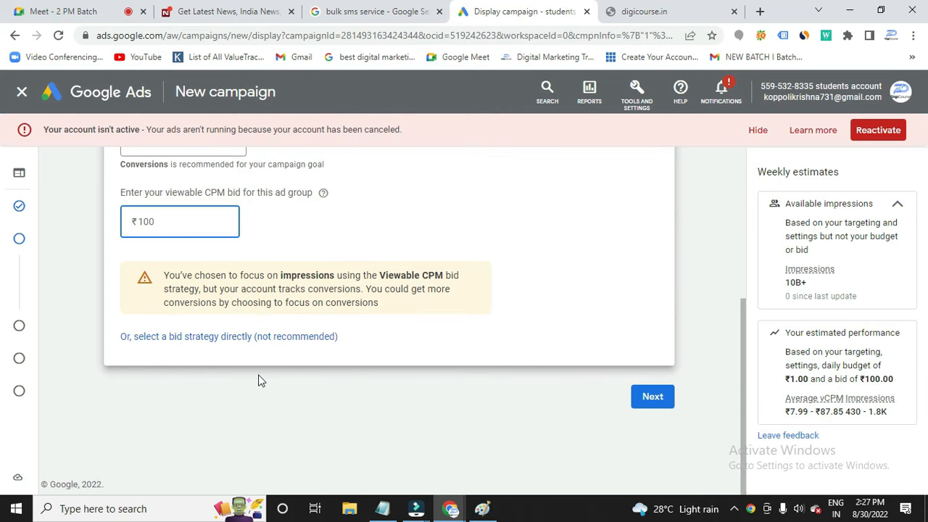
pyautogui.click(659, 399)
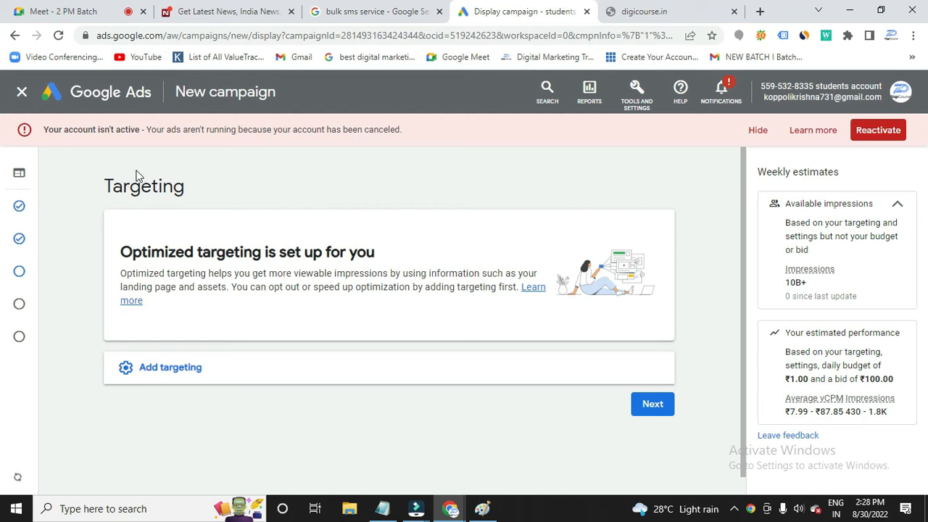
# Add Audience Segments targeting to the campaign and open the category browser for the targeted segments.
pyautogui.moveTo(106, 186); pyautogui.dragTo(182, 189)
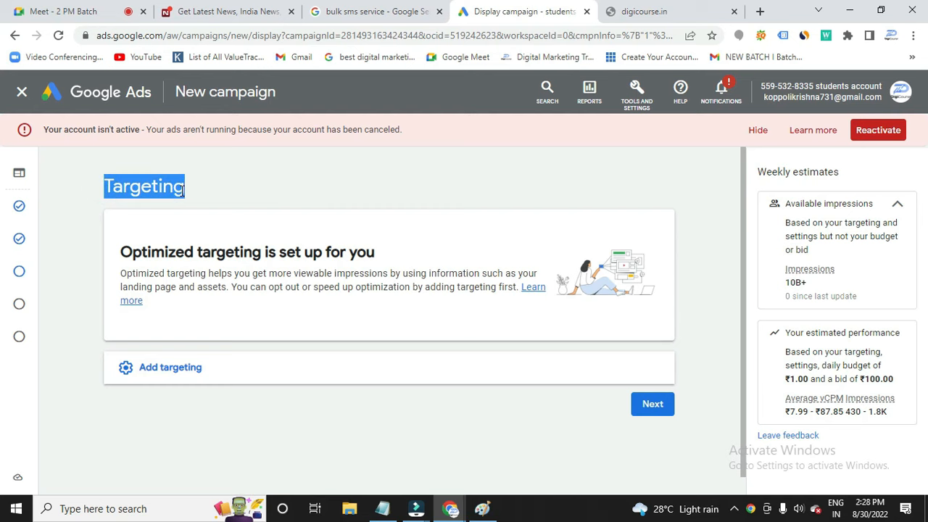
pyautogui.click(182, 190)
pyautogui.click(180, 187)
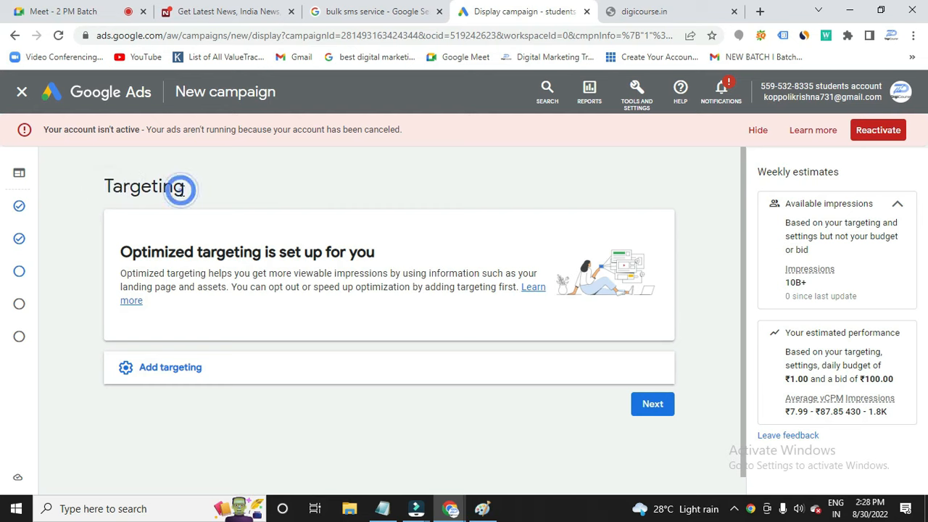
pyautogui.click(165, 369)
pyautogui.scroll(-3, 278, 215)
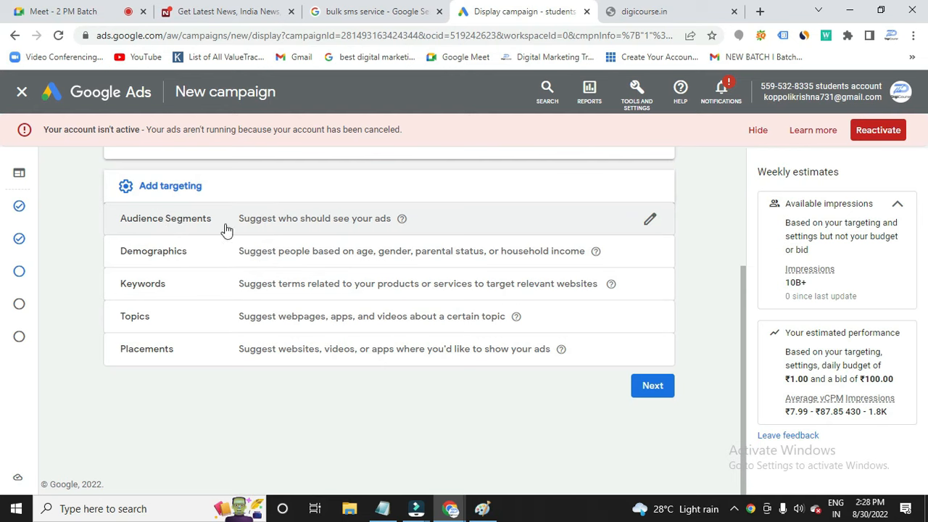
pyautogui.click(649, 220)
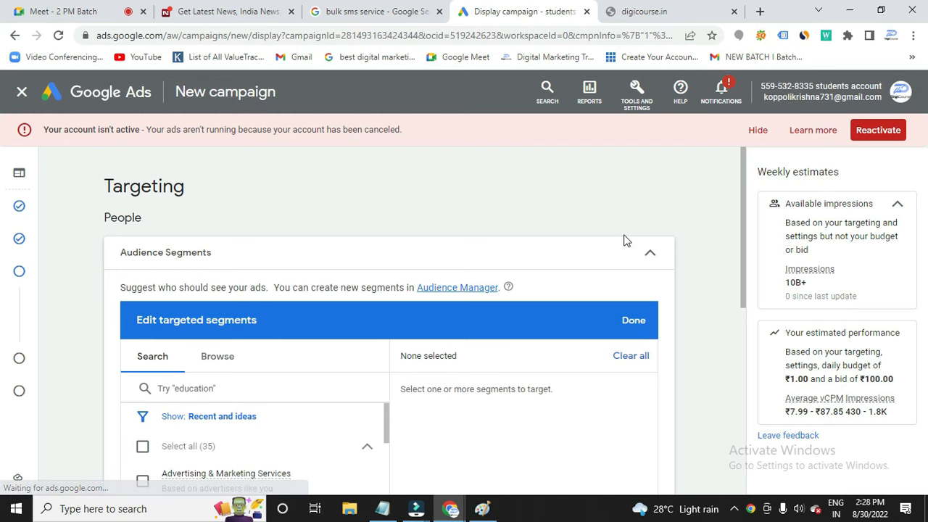
pyautogui.click(201, 356)
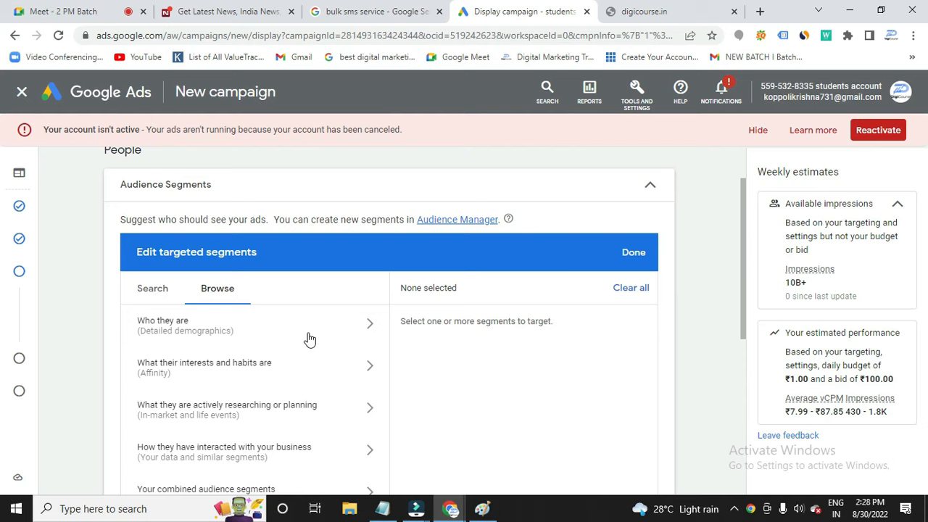
# Expand the Parents group under Parental Status in the detailed demographics and examine its age-based segments.
pyautogui.scroll(-1, 240, 334)
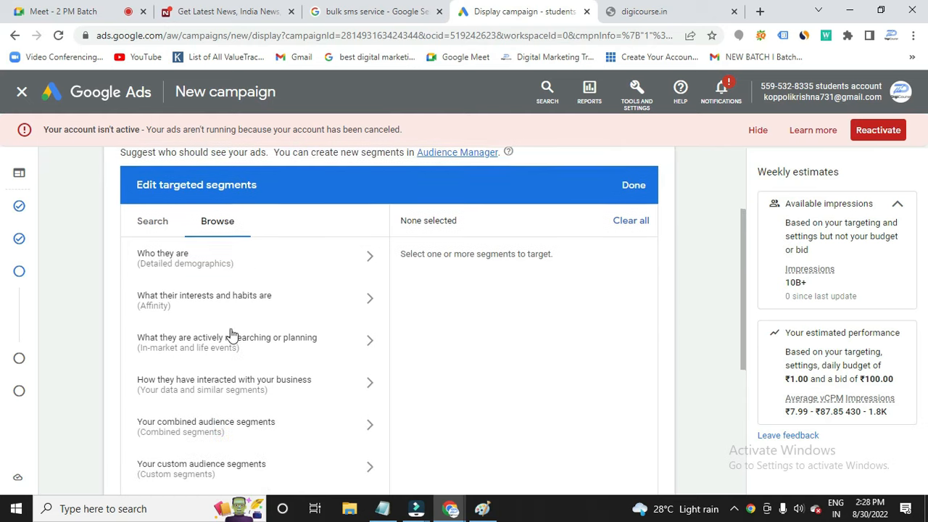
pyautogui.click(298, 263)
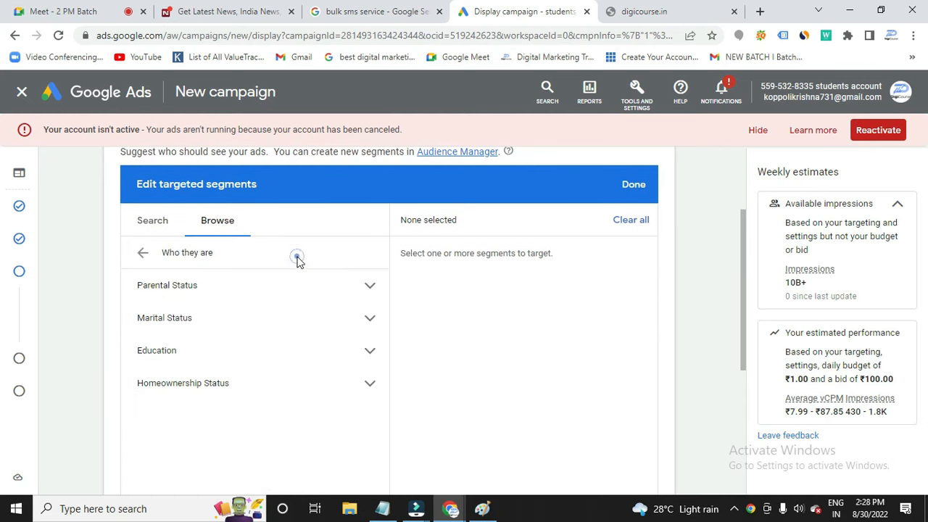
pyautogui.click(372, 285)
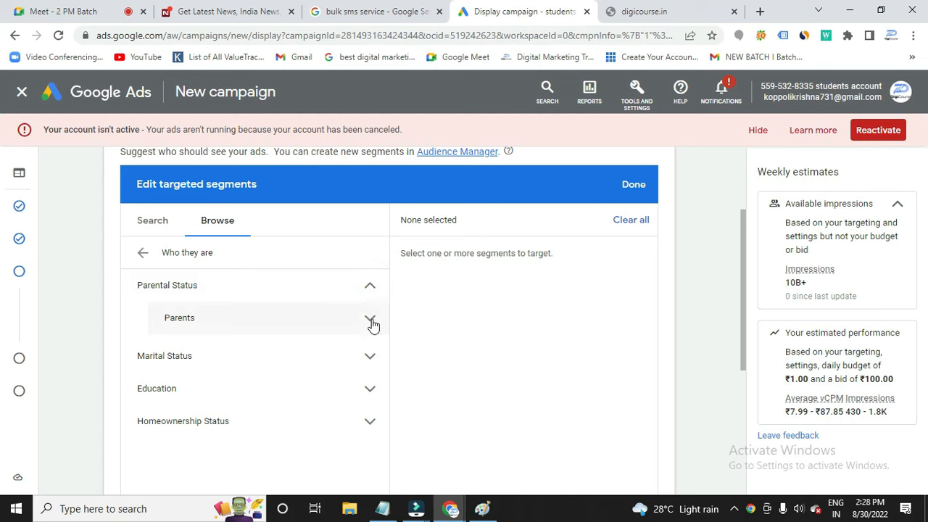
pyautogui.click(370, 322)
pyautogui.scroll(-1, 272, 348)
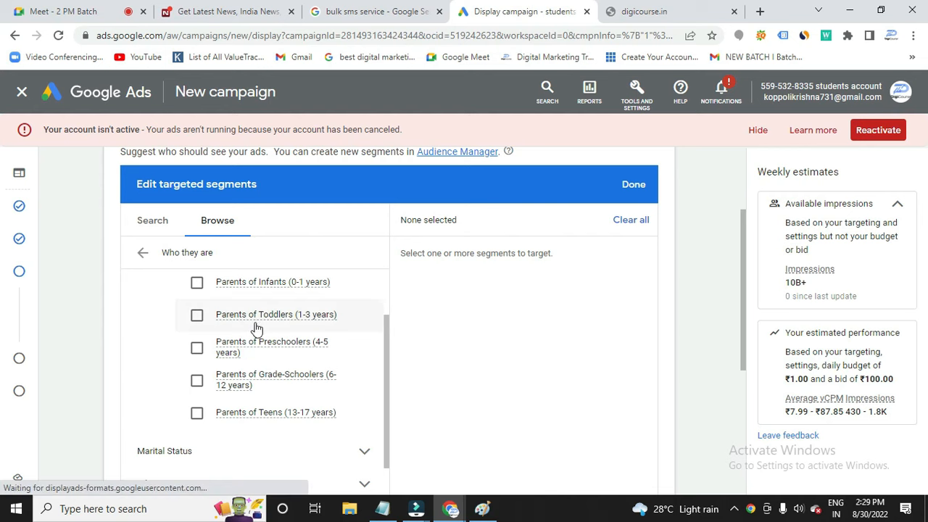
pyautogui.moveTo(310, 324)
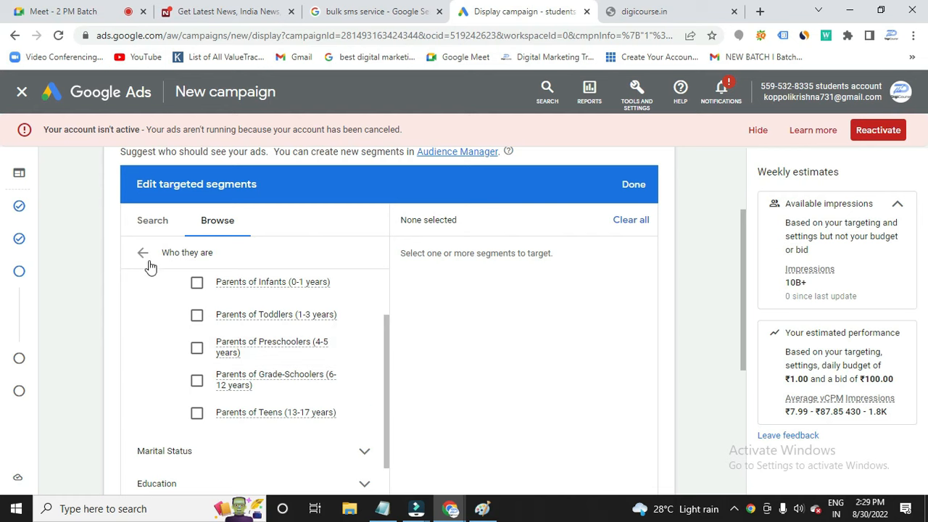
# Expand Marital Status and Education, including Highest Level of Educational Attainment, and examine the available segments.
pyautogui.click(220, 449)
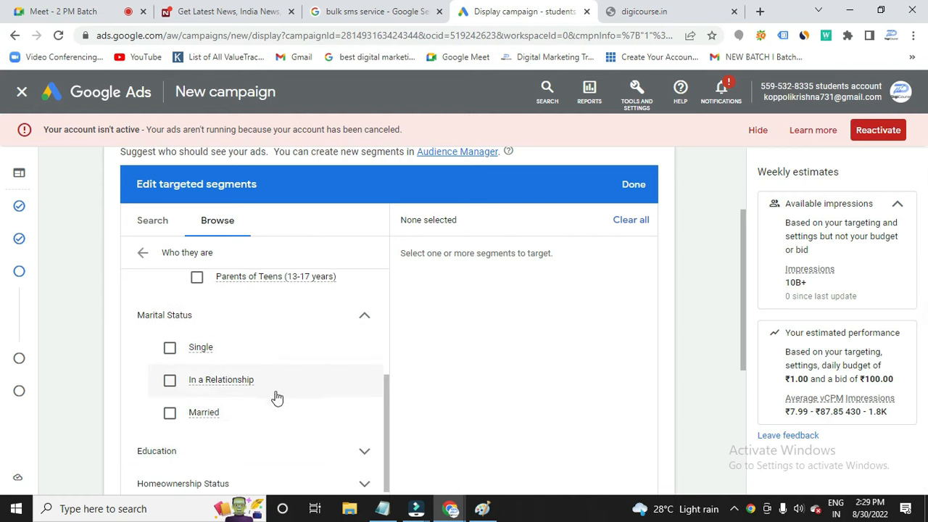
pyautogui.scroll(-1, 271, 417)
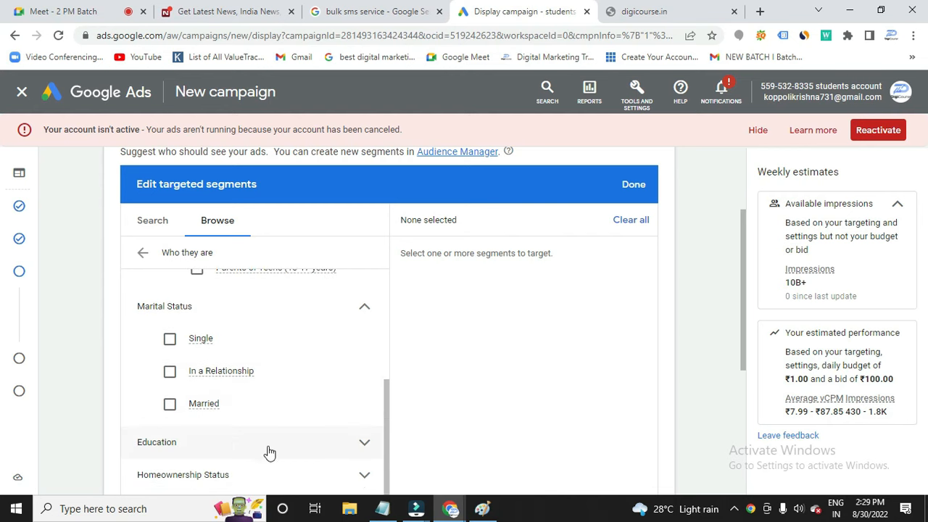
pyautogui.click(267, 450)
pyautogui.scroll(-1, 268, 442)
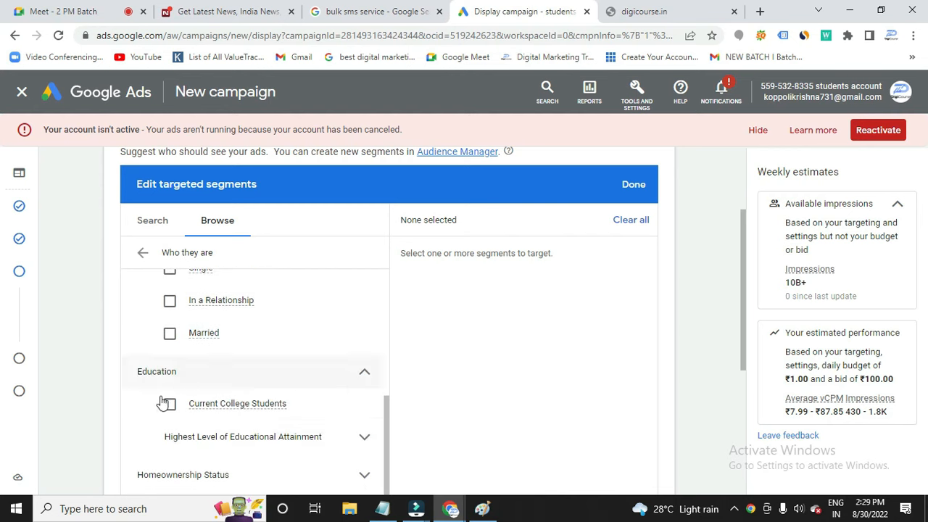
pyautogui.scroll(-1, 210, 406)
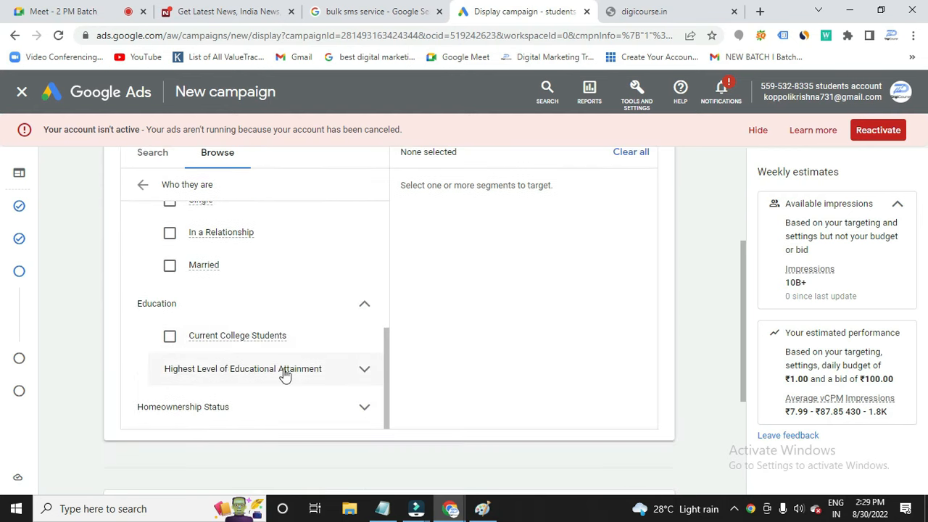
pyautogui.click(360, 372)
pyautogui.scroll(-1, 312, 384)
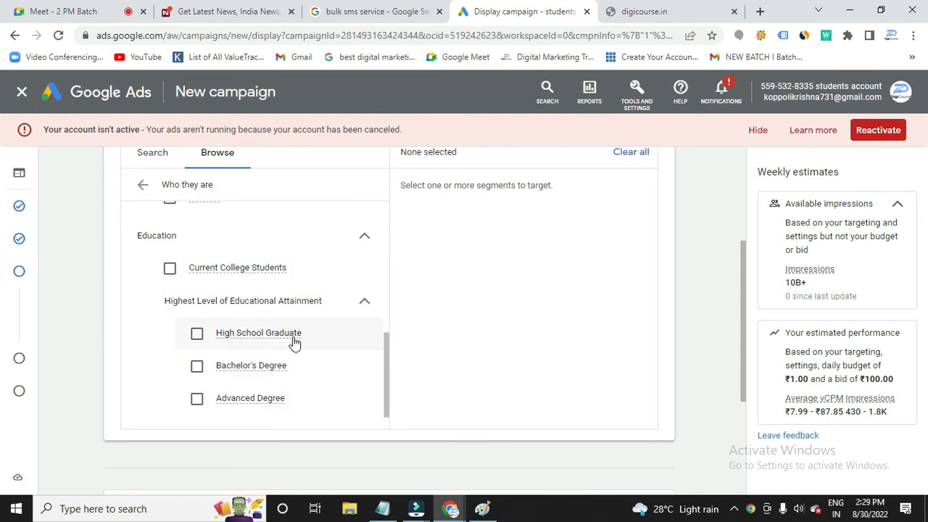
# Examine the segment descriptions and weekly impression estimates for the Bachelor's Degree and Advanced Degree segments.
pyautogui.moveTo(294, 341)
pyautogui.scroll(-1, 291, 341)
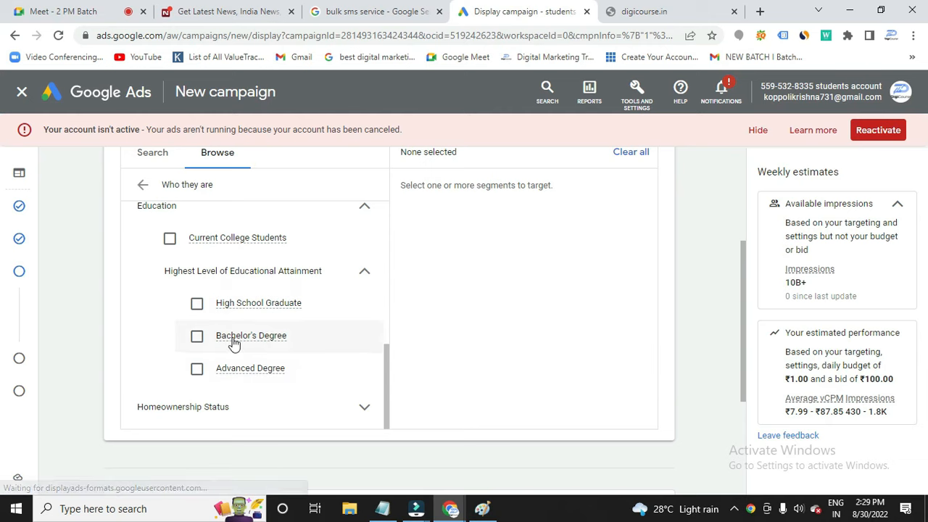
pyautogui.moveTo(233, 344)
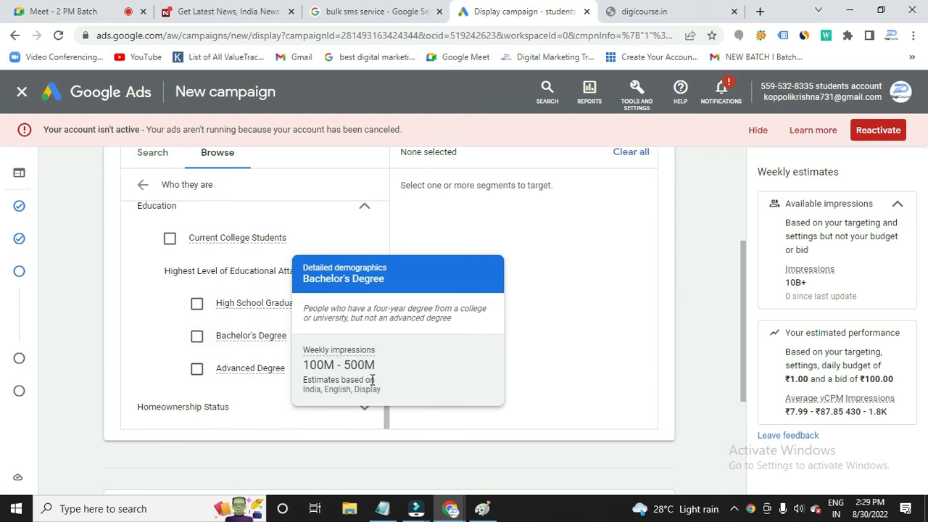
pyautogui.moveTo(353, 352)
pyautogui.moveTo(307, 310); pyautogui.dragTo(448, 322)
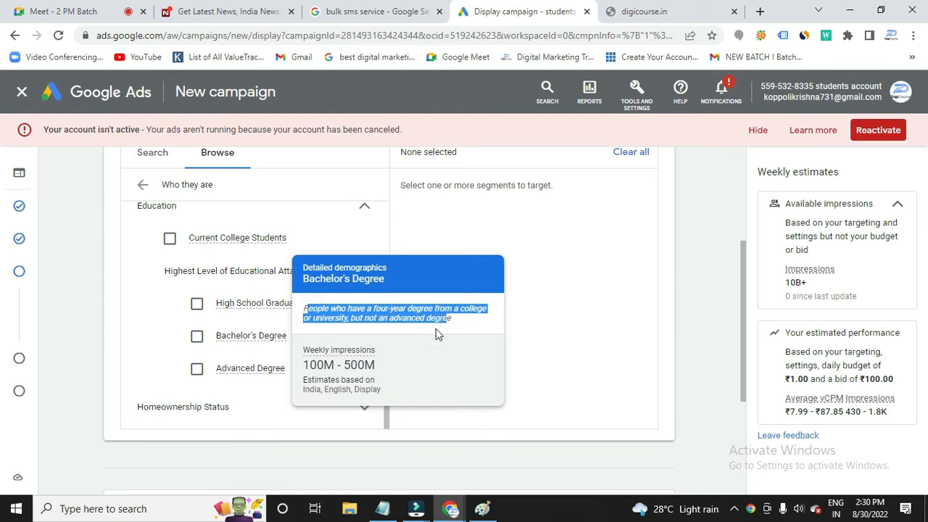
pyautogui.moveTo(250, 373)
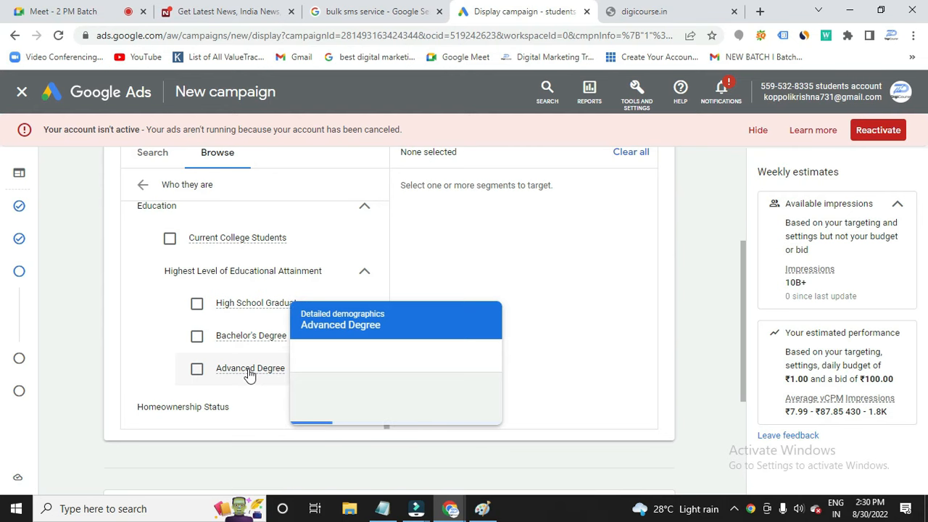
pyautogui.scroll(-1, 246, 374)
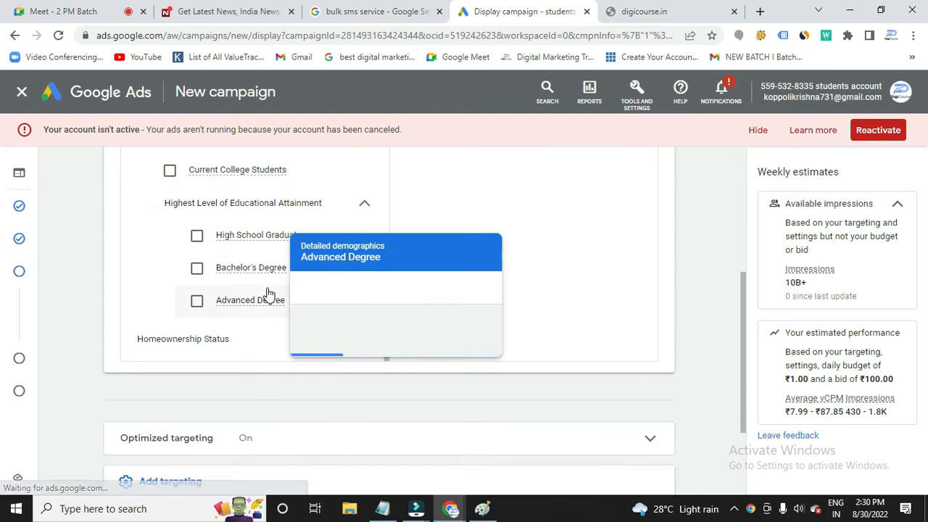
# Examine the Homeownership Status segments and return to the list of audience categories.
pyautogui.click(240, 340)
pyautogui.scroll(-2, 240, 342)
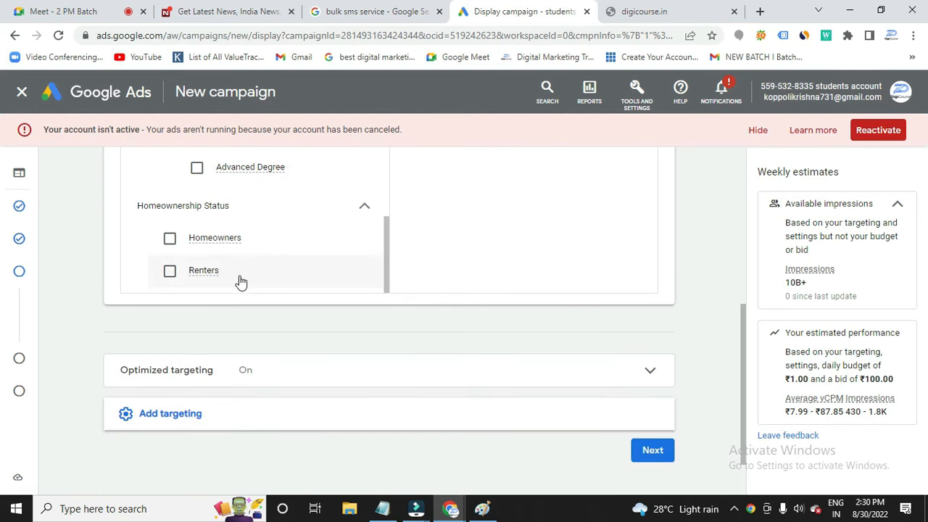
pyautogui.scroll(8, 240, 290)
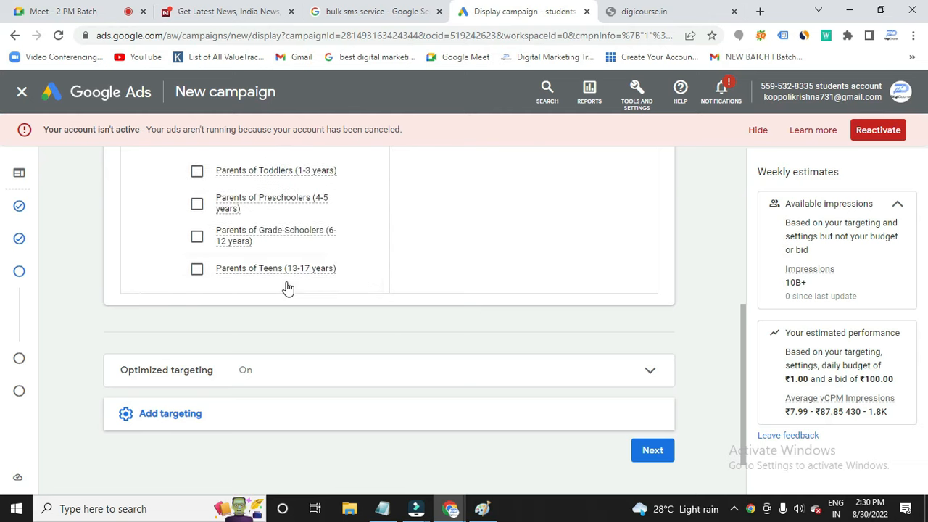
pyautogui.scroll(4, 362, 288)
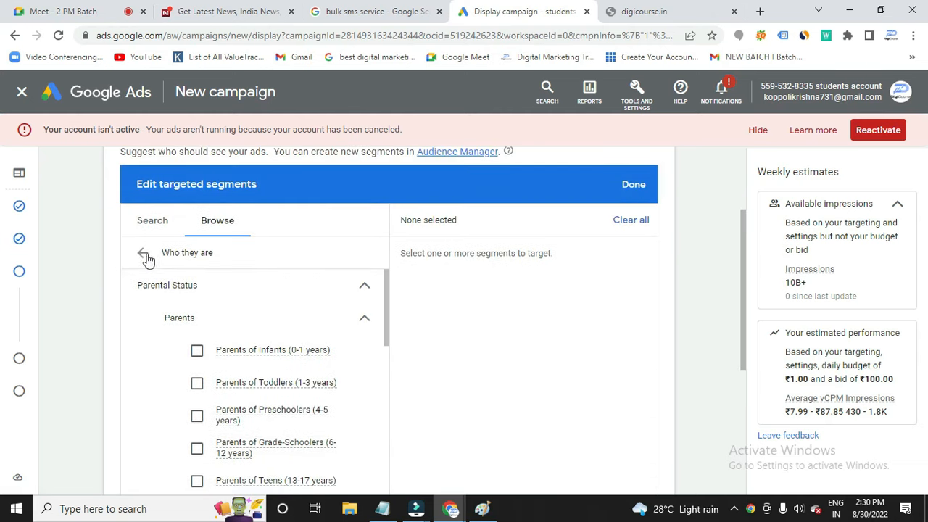
pyautogui.click(142, 256)
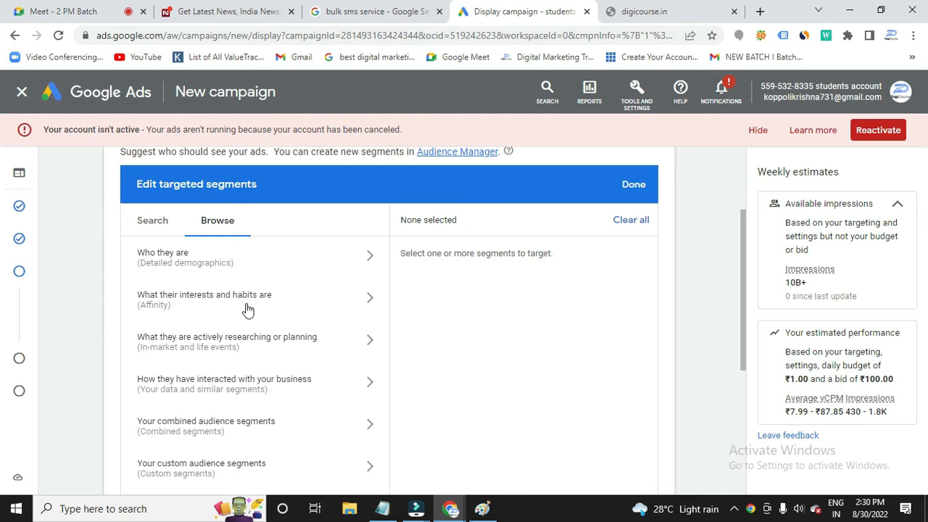
# Open the interests and habits (Affinity) category and look through its list of affinity segments.
pyautogui.click(307, 306)
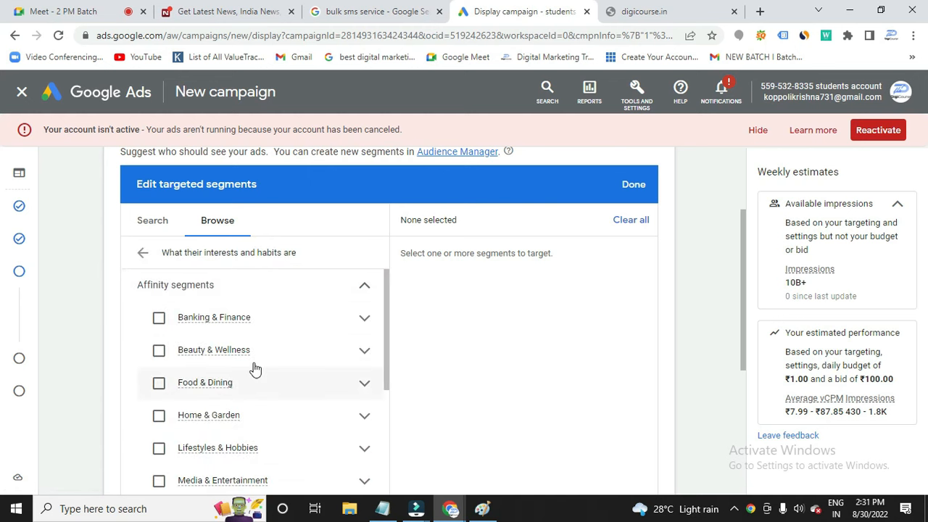
pyautogui.scroll(-1, 254, 368)
pyautogui.scroll(-2, 253, 377)
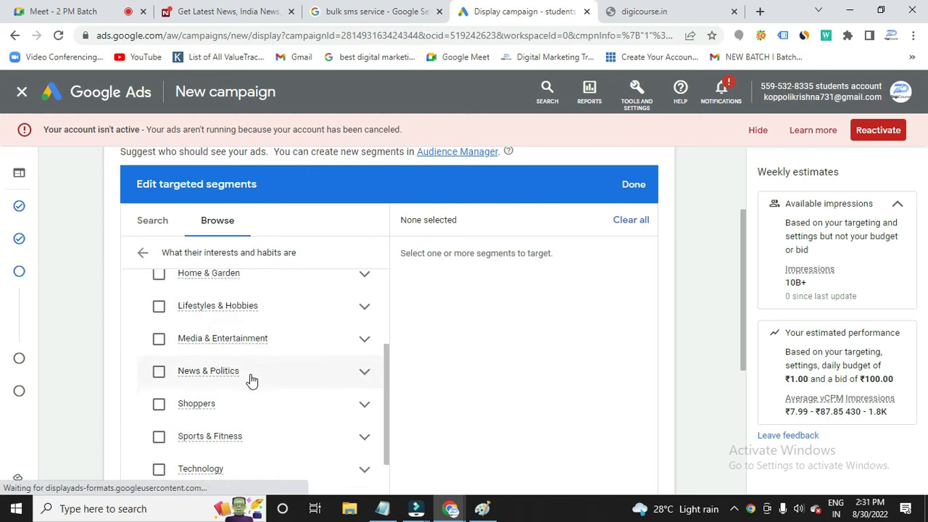
pyautogui.scroll(1, 242, 387)
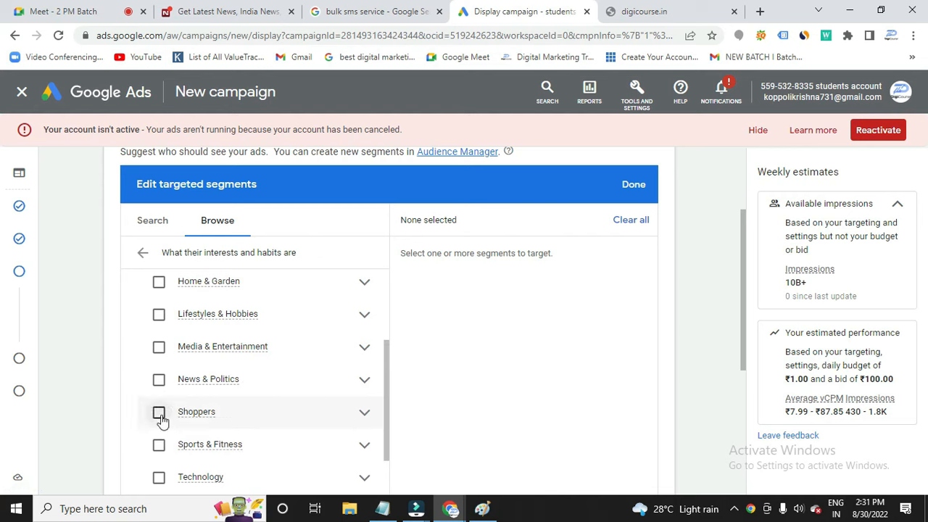
pyautogui.scroll(-1, 217, 348)
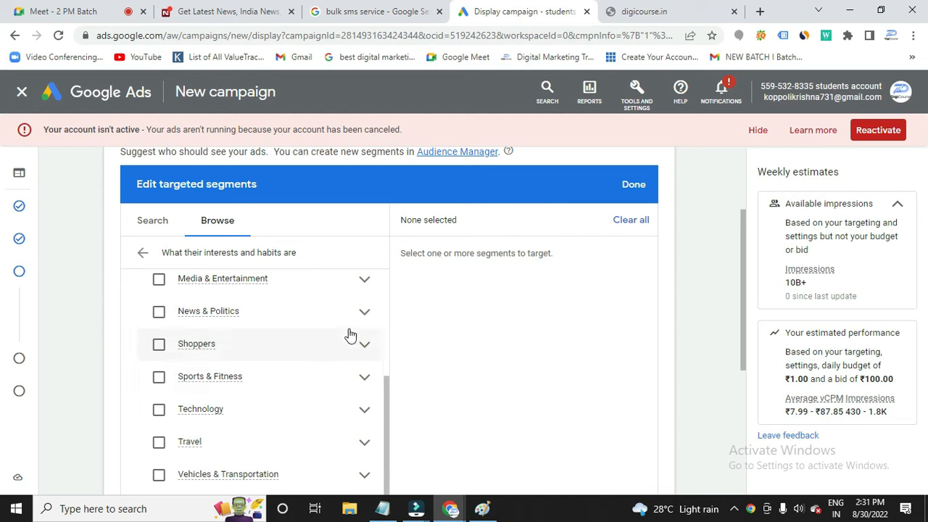
pyautogui.scroll(1, 232, 323)
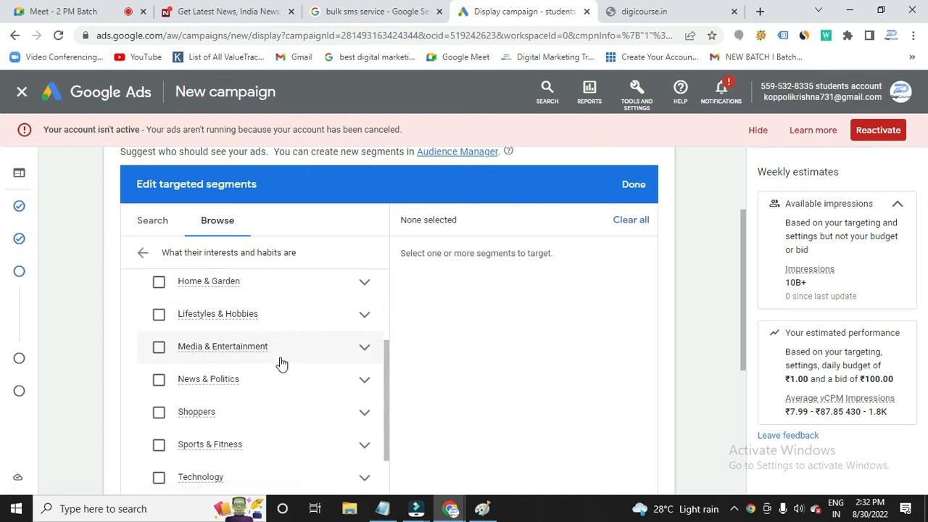
pyautogui.scroll(-1, 280, 362)
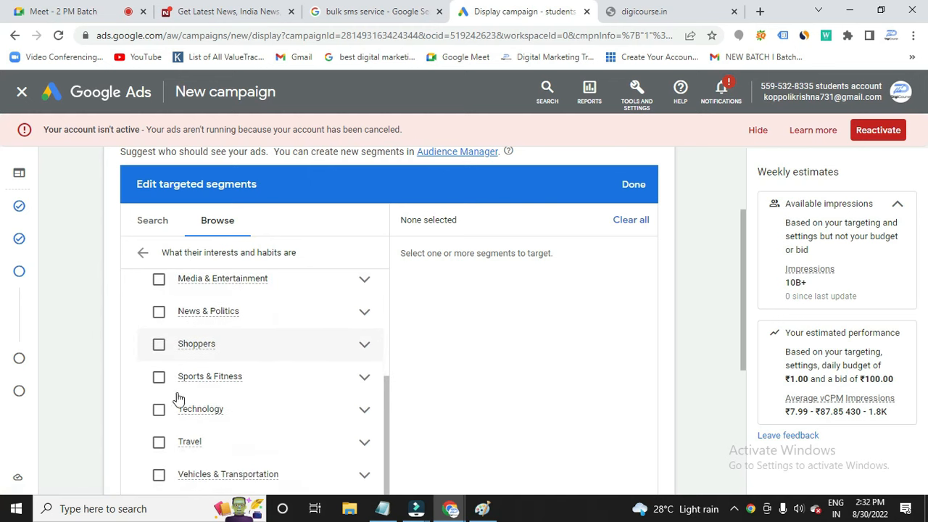
# Expand the Technology, Travel, and Vehicles & Transportation affinity segments and examine their subsegments.
pyautogui.click(365, 410)
pyautogui.scroll(-3, 228, 409)
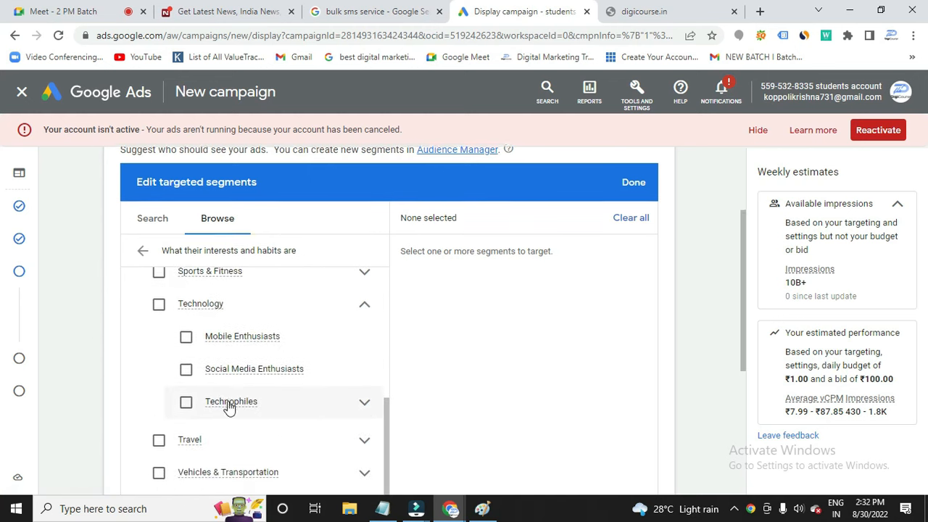
pyautogui.moveTo(254, 307)
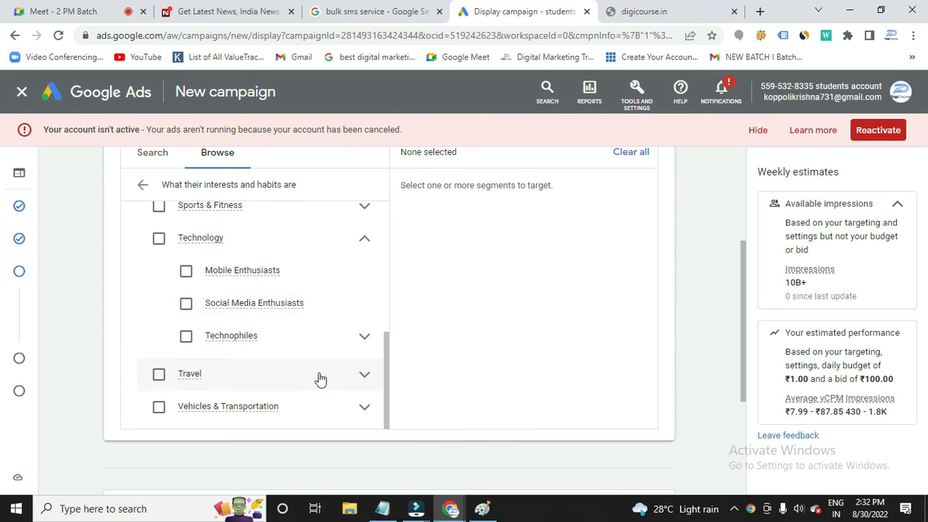
pyautogui.click(364, 374)
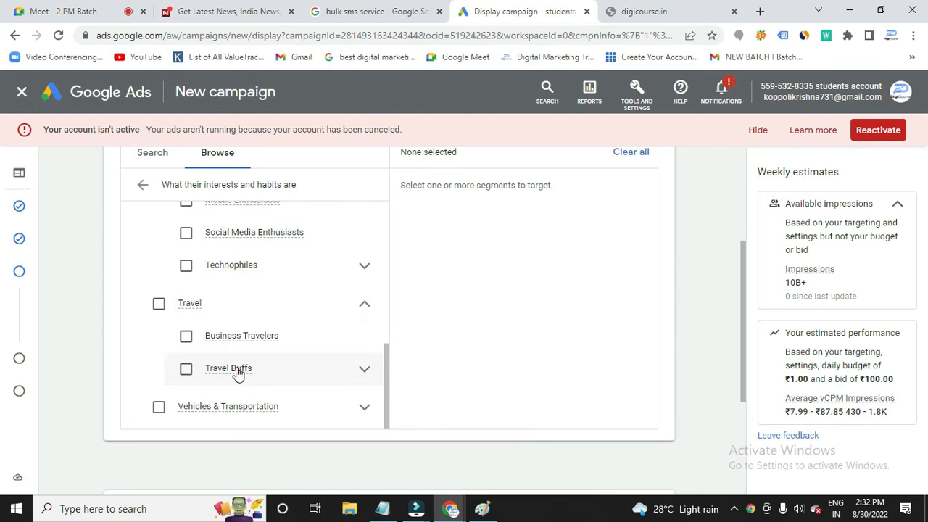
pyautogui.scroll(-1, 247, 370)
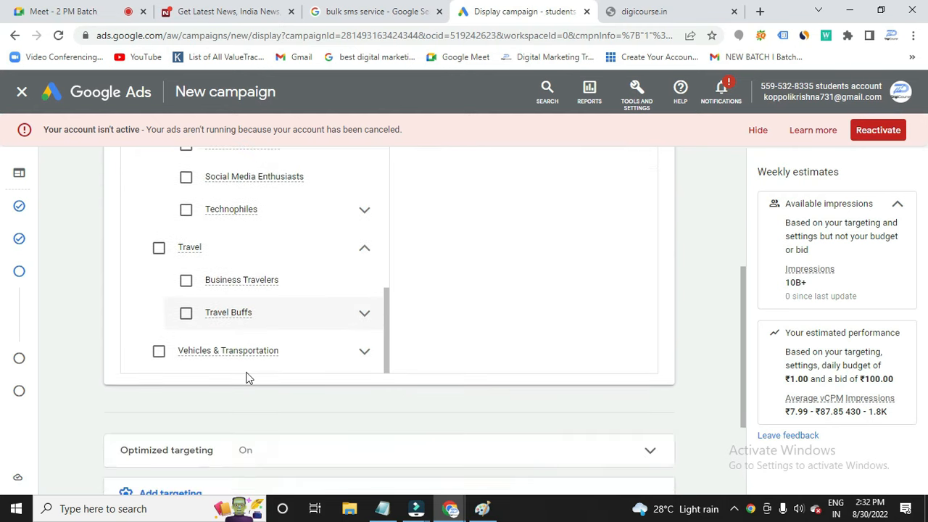
pyautogui.click(359, 342)
pyautogui.scroll(-3, 286, 354)
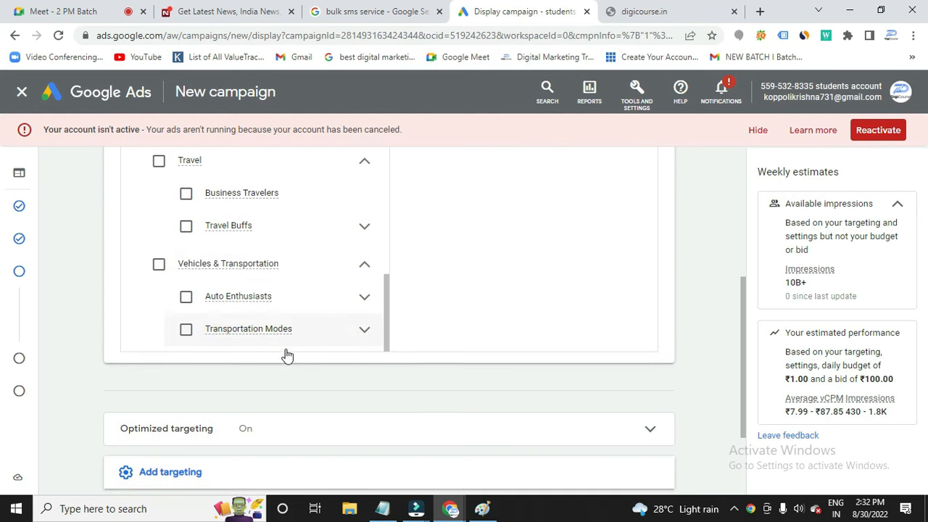
# Add the Social Media Enthusiasts affinity segment under Technology to the targeted segments.
pyautogui.scroll(2, 284, 288)
pyautogui.scroll(5, 283, 288)
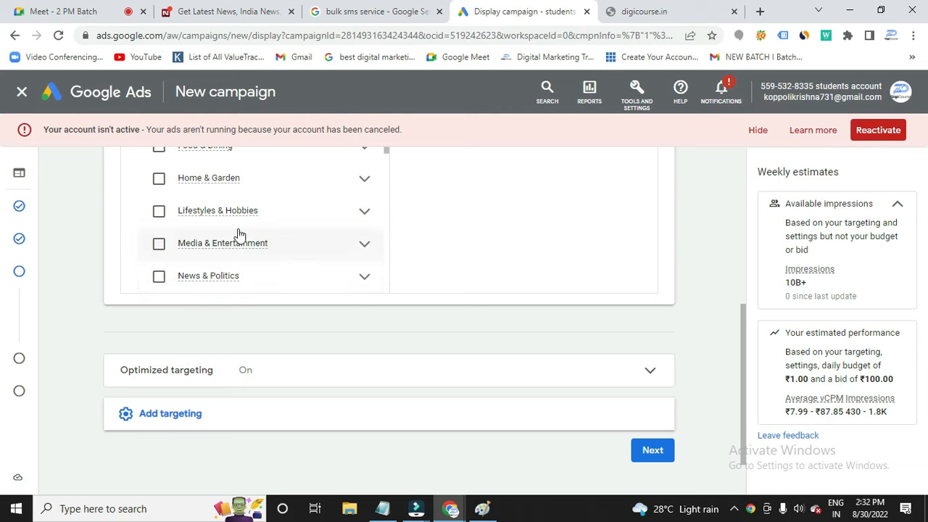
pyautogui.scroll(1, 302, 274)
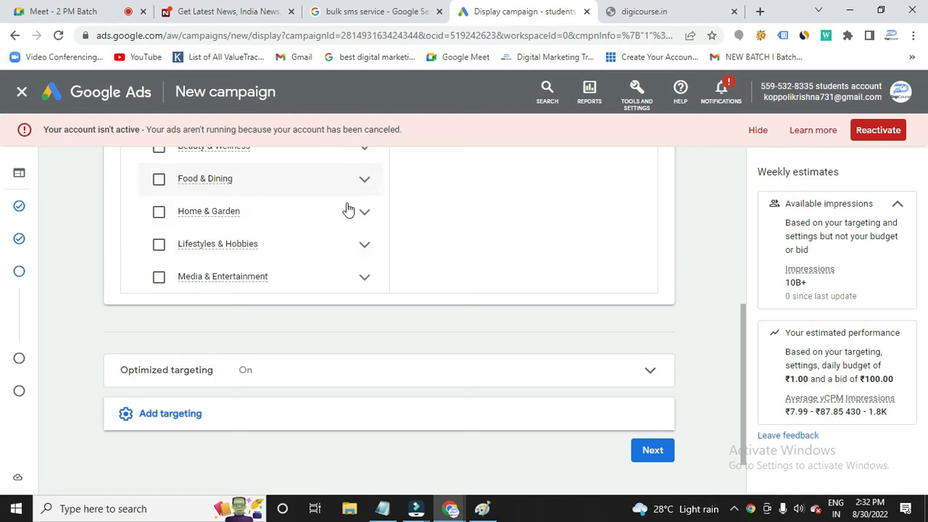
pyautogui.scroll(3, 348, 208)
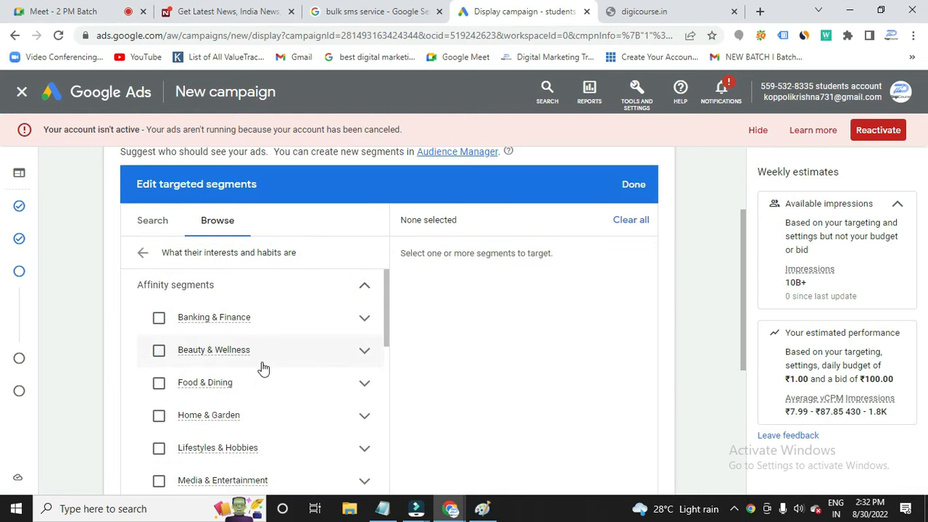
pyautogui.scroll(-1, 275, 369)
pyautogui.scroll(-1, 276, 368)
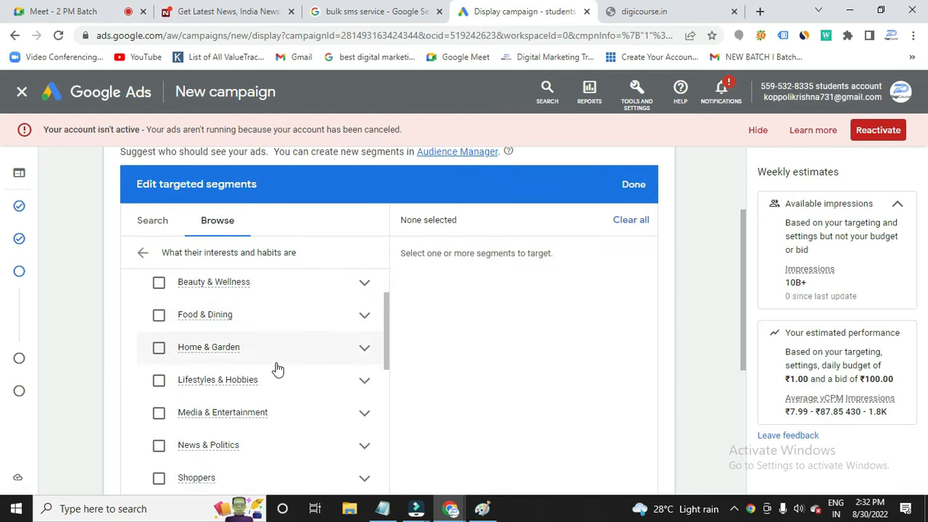
pyautogui.scroll(-4, 279, 370)
pyautogui.scroll(-3, 283, 370)
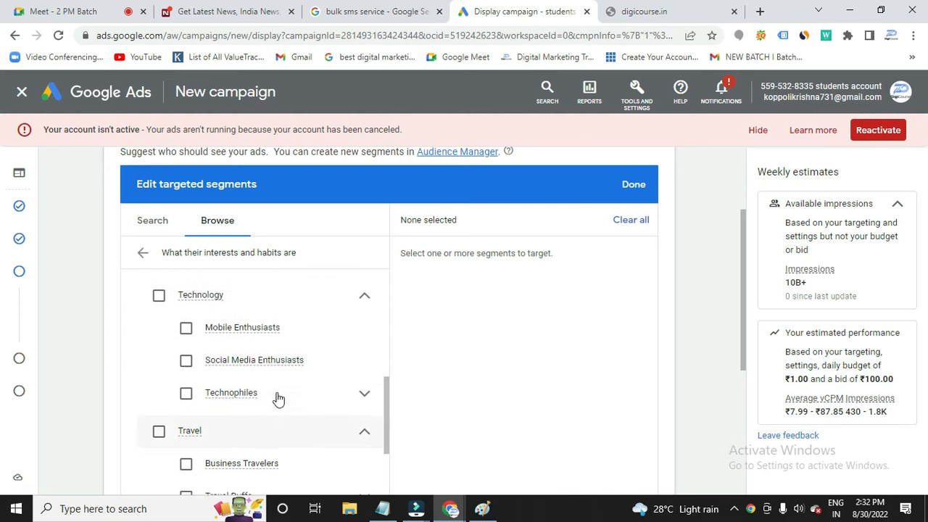
pyautogui.scroll(1, 277, 399)
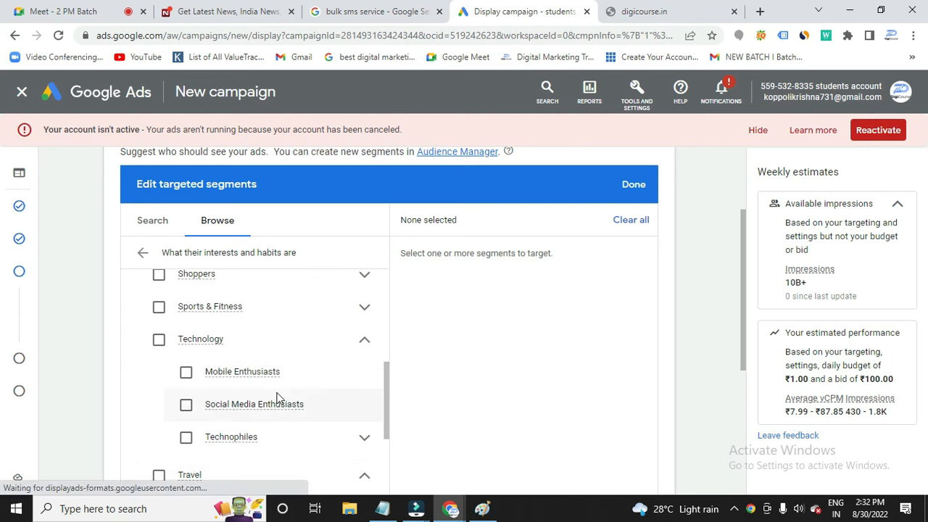
pyautogui.click(179, 411)
pyautogui.scroll(1, 211, 411)
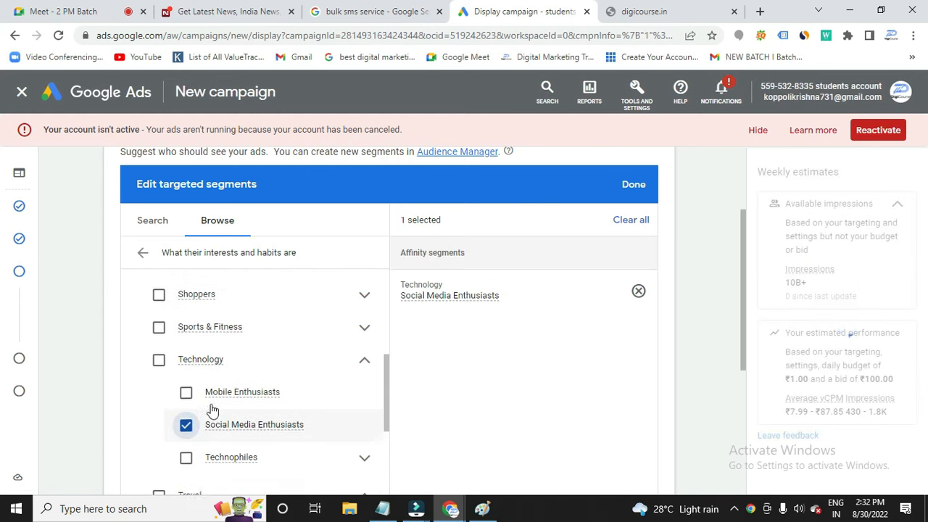
# Expand the Lifestyles & Hobbies affinity segment and examine its subsegments.
pyautogui.scroll(5, 212, 411)
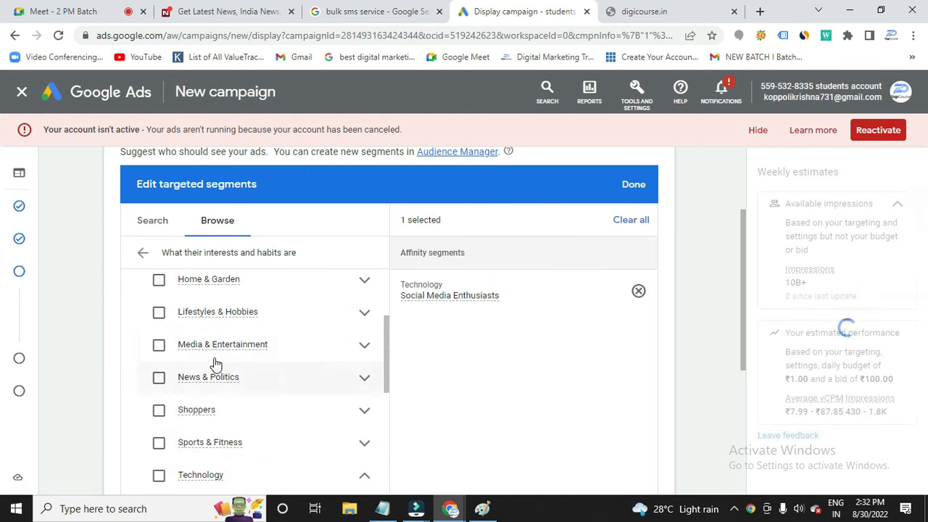
pyautogui.scroll(2, 215, 363)
pyautogui.click(364, 381)
pyautogui.scroll(-1, 243, 377)
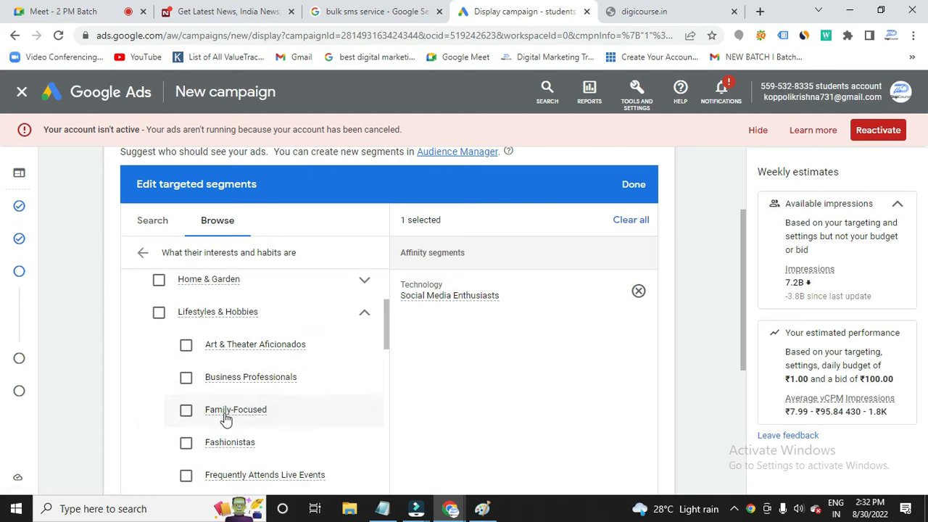
pyautogui.moveTo(227, 421)
pyautogui.scroll(-1, 232, 424)
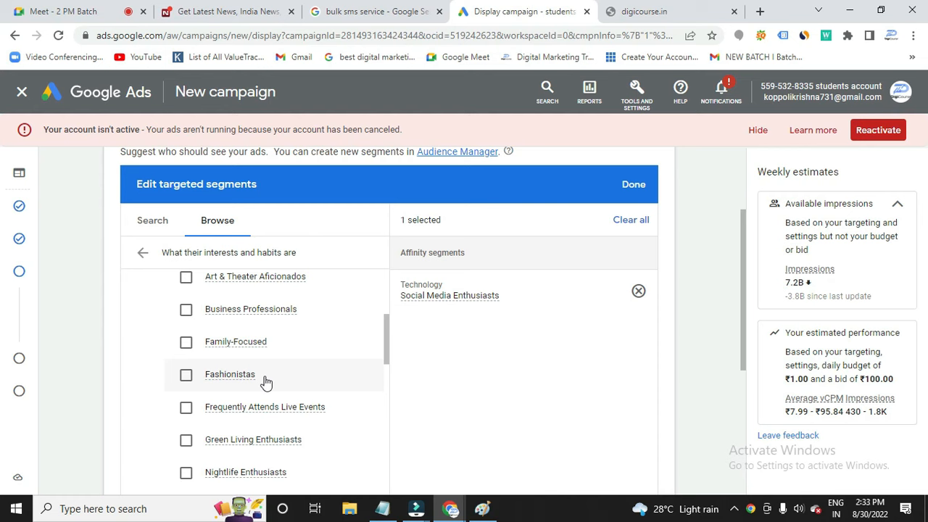
# Go to the audiences actively researching or planning and add the Education in-market segment to the targeted segments.
pyautogui.click(142, 253)
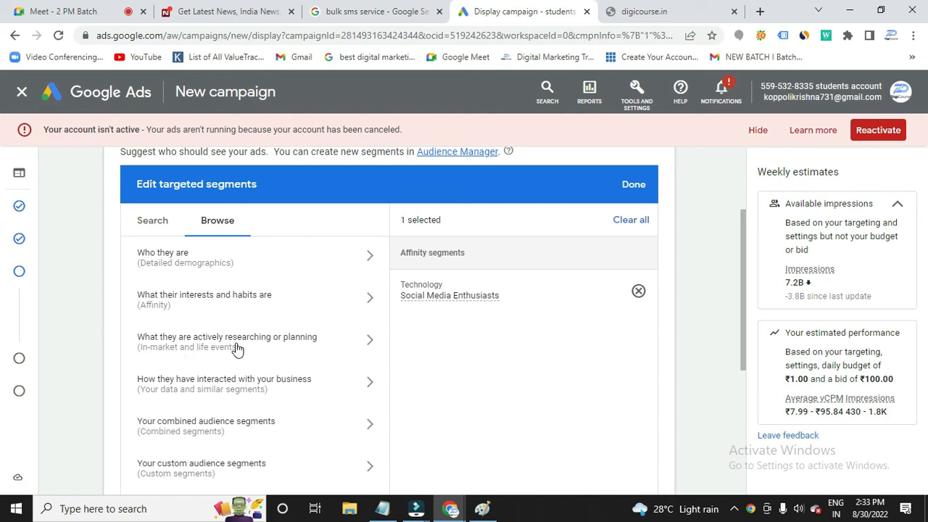
pyautogui.click(308, 348)
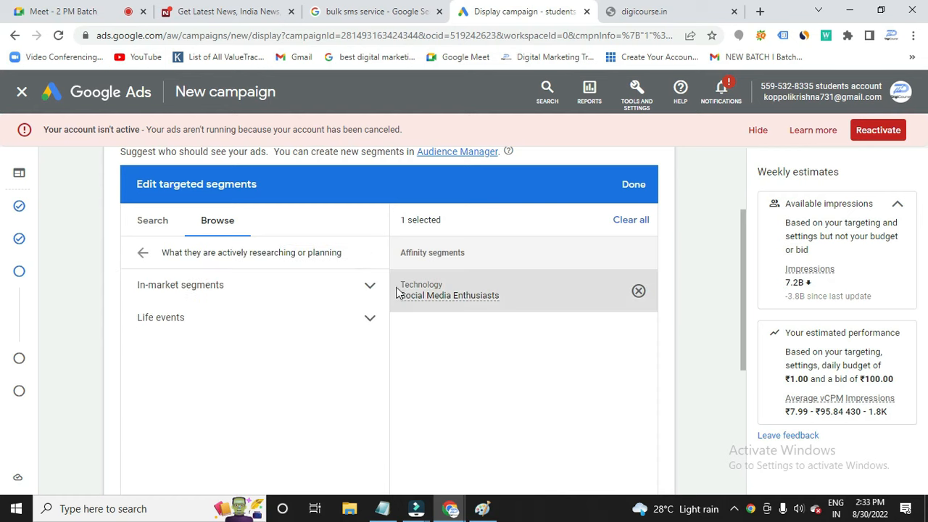
pyautogui.click(370, 287)
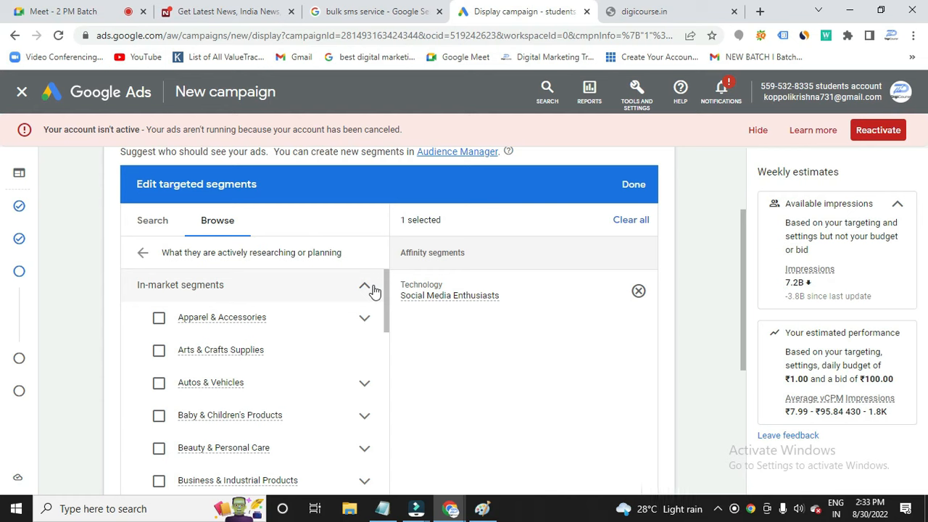
pyautogui.scroll(-2, 222, 408)
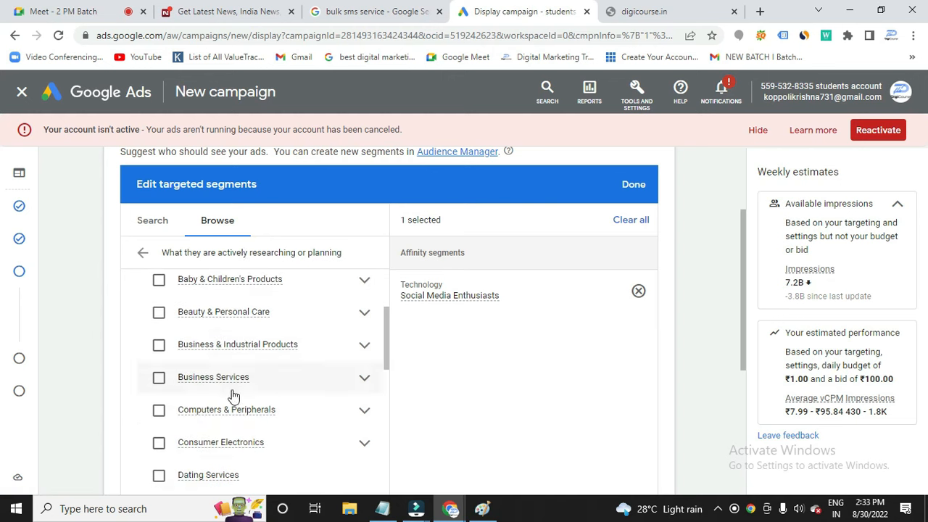
pyautogui.scroll(-1, 239, 392)
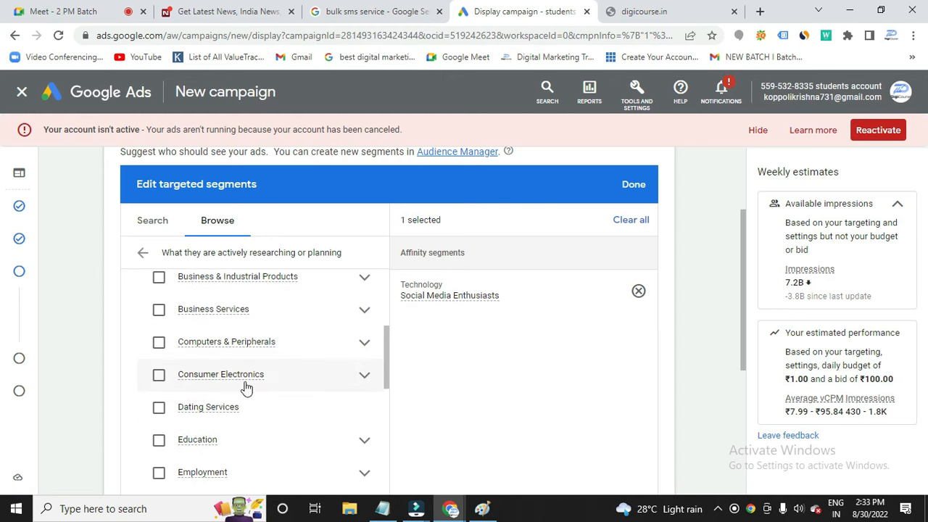
pyautogui.scroll(-1, 244, 388)
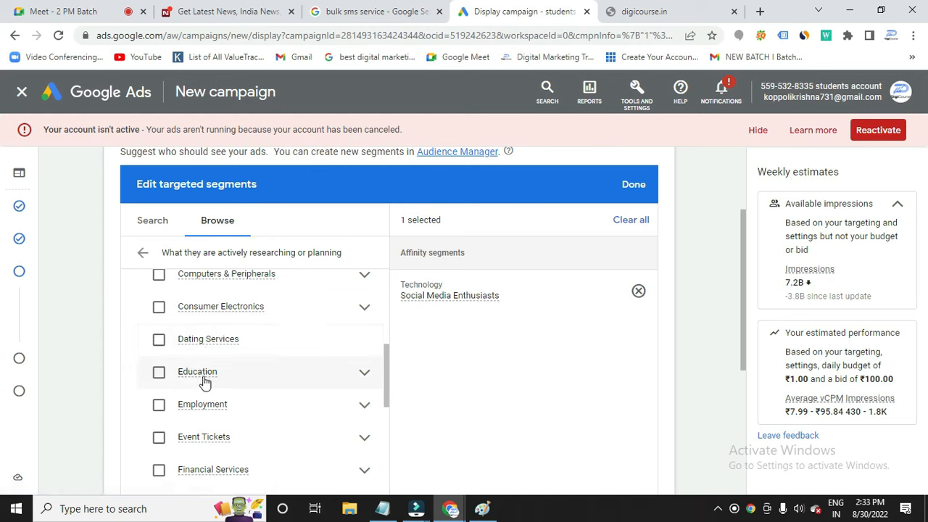
pyautogui.moveTo(199, 383)
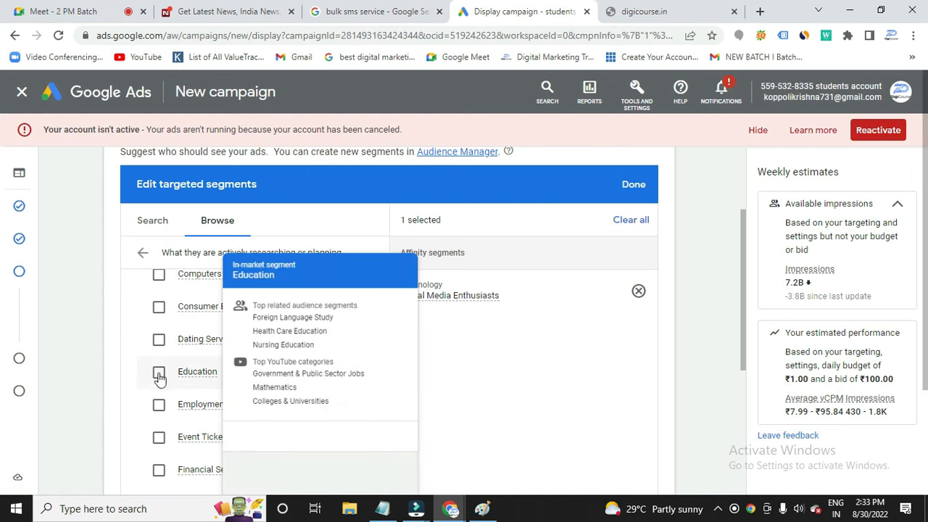
pyautogui.click(159, 374)
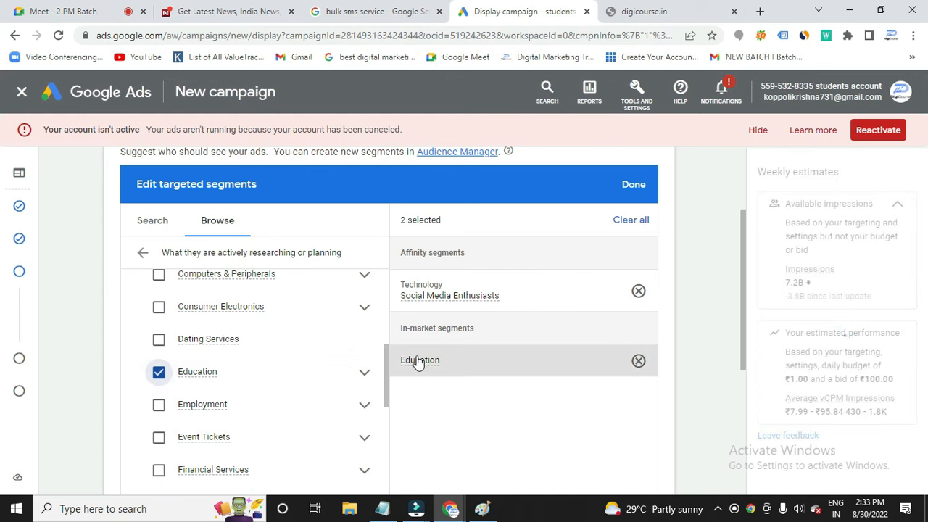
pyautogui.moveTo(420, 362)
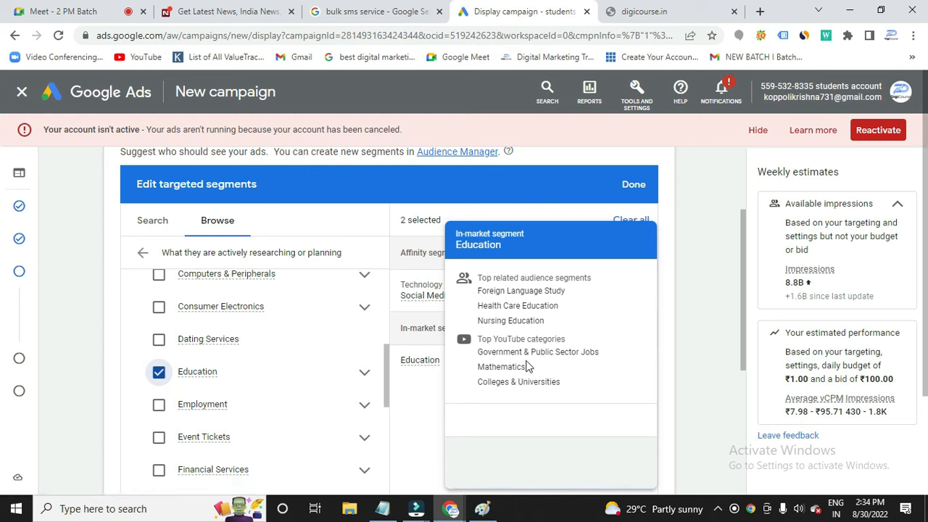
# Review the Employment in-market segment's details and add it to the targeted segments.
pyautogui.scroll(-2, 305, 441)
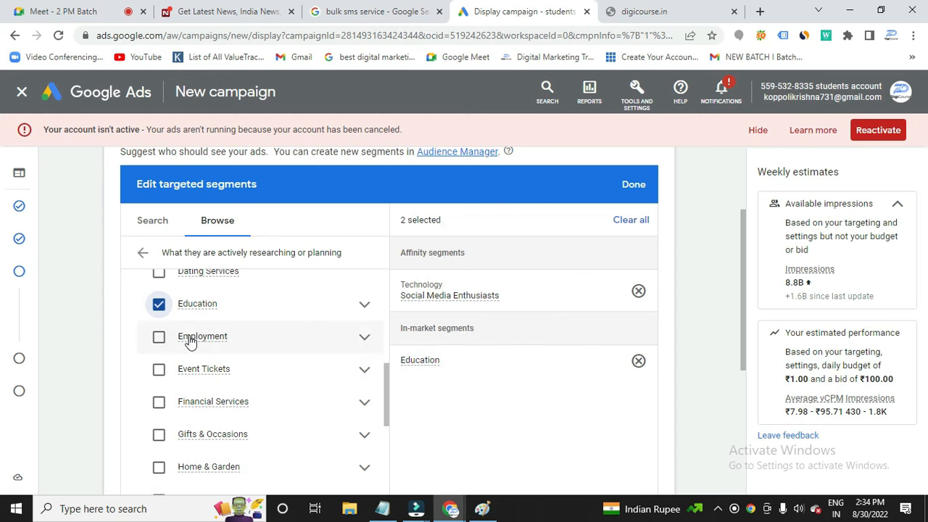
pyautogui.moveTo(190, 341)
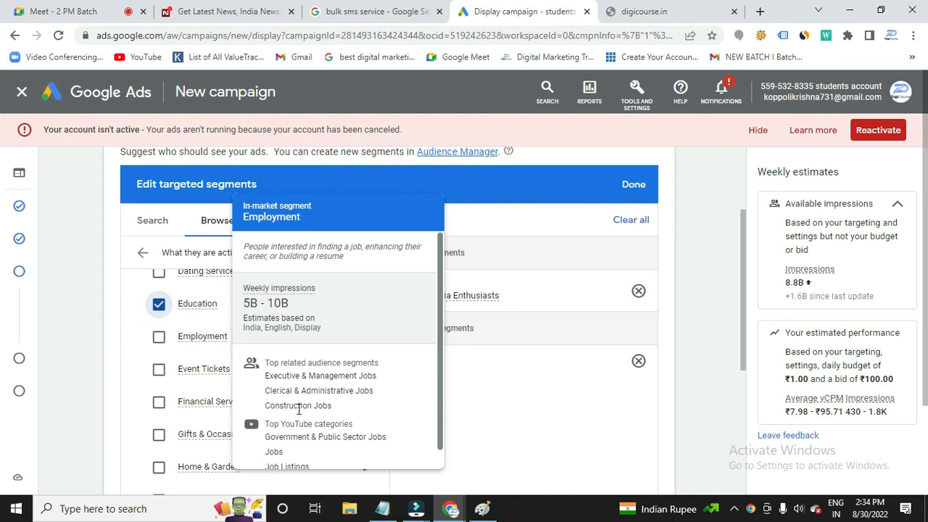
pyautogui.scroll(-1, 299, 408)
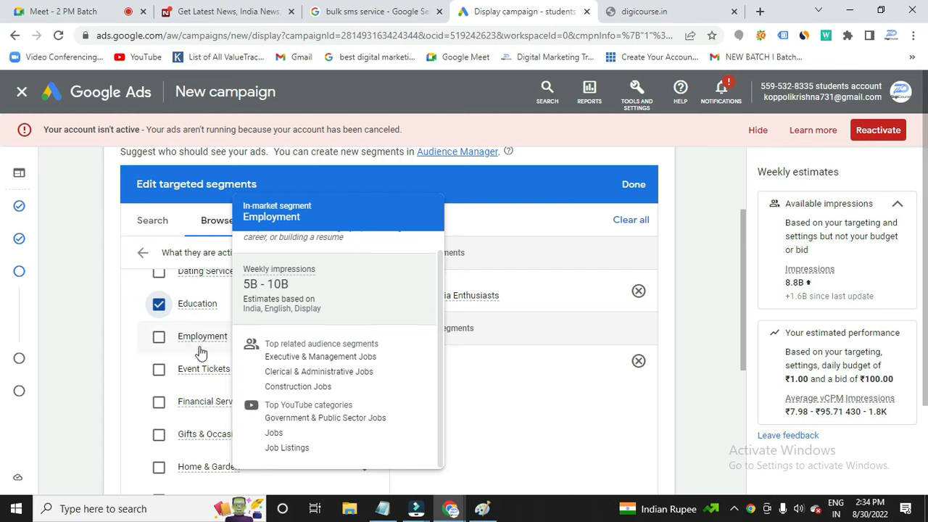
pyautogui.click(160, 340)
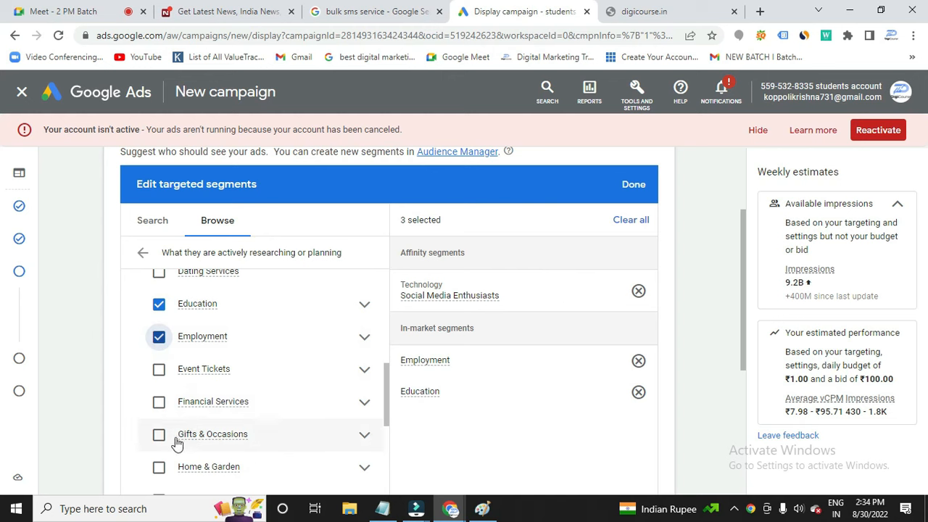
# Look through more of the in-market segments and return to the list of audience categories.
pyautogui.scroll(-1, 246, 431)
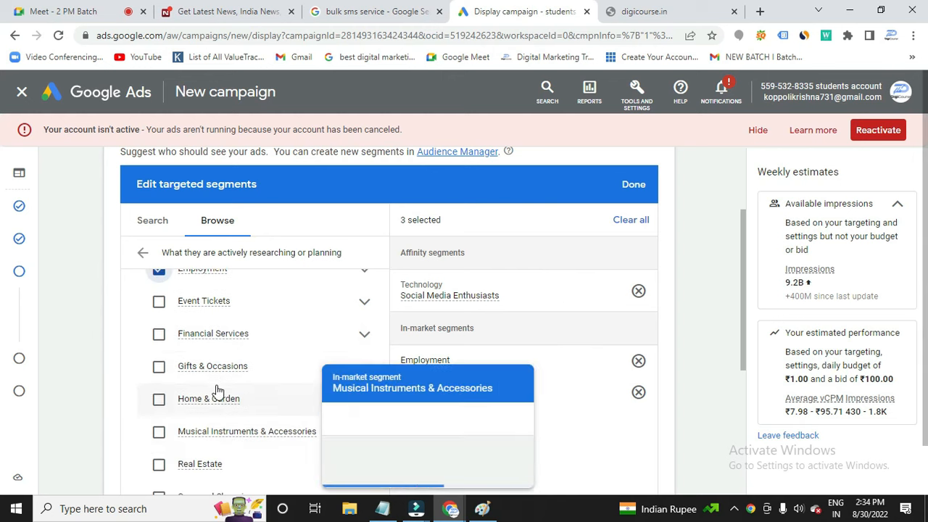
pyautogui.scroll(5, 218, 388)
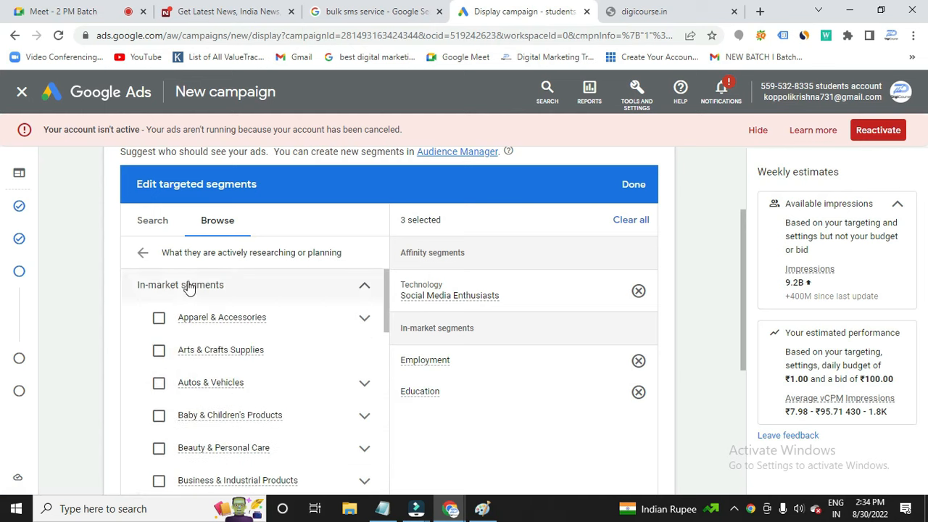
pyautogui.click(142, 253)
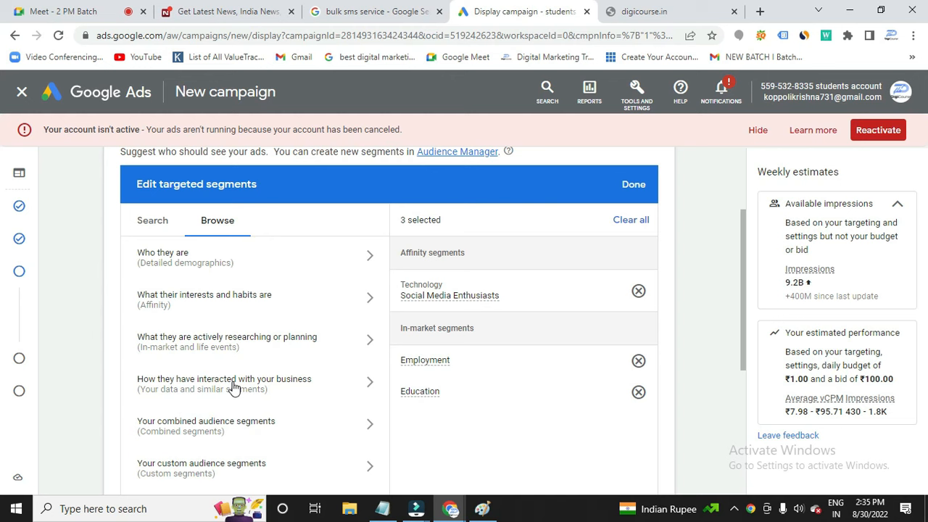
# Start a new custom audience segment named "Original custom" and begin adding interests or purchase intentions.
pyautogui.scroll(-1, 233, 386)
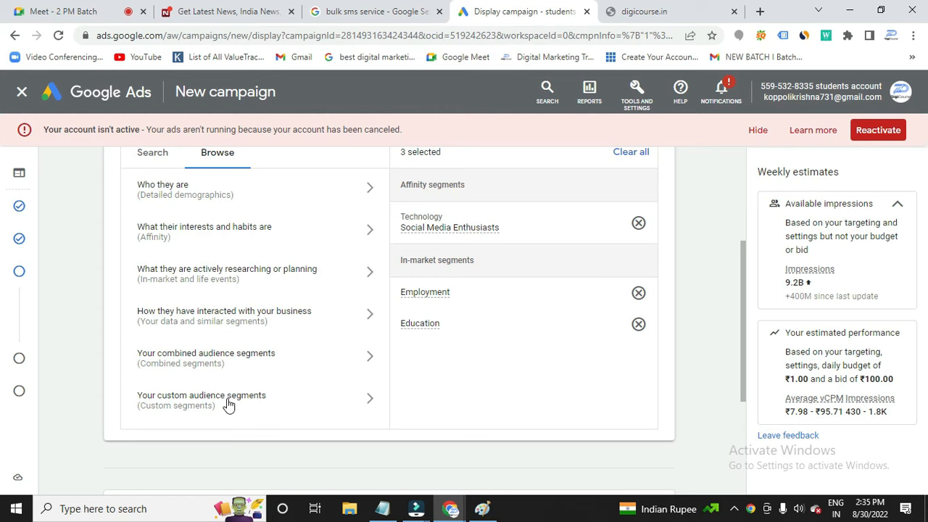
pyautogui.click(227, 405)
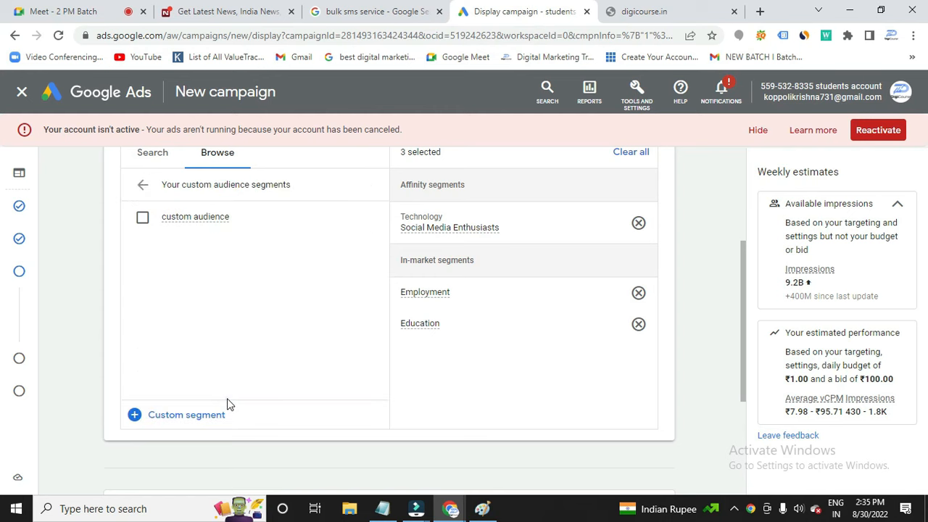
pyautogui.click(187, 417)
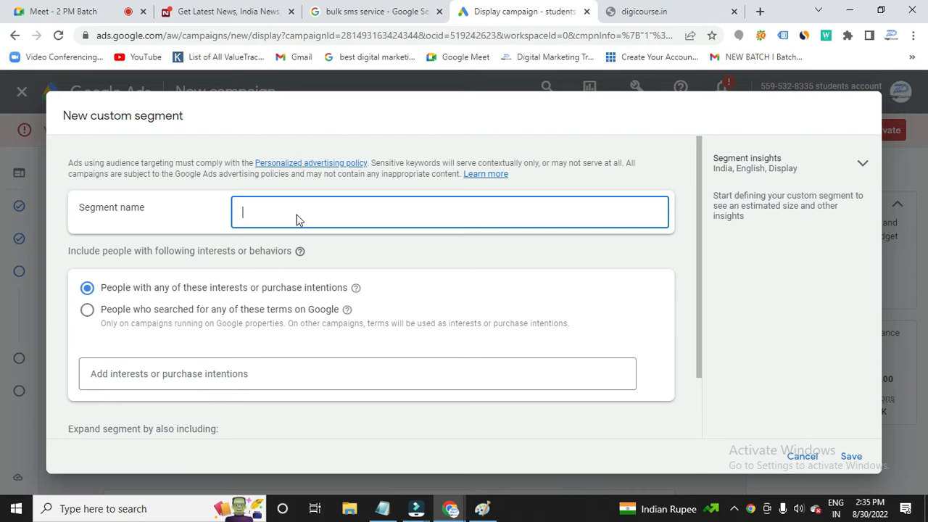
pyautogui.write('Origi')
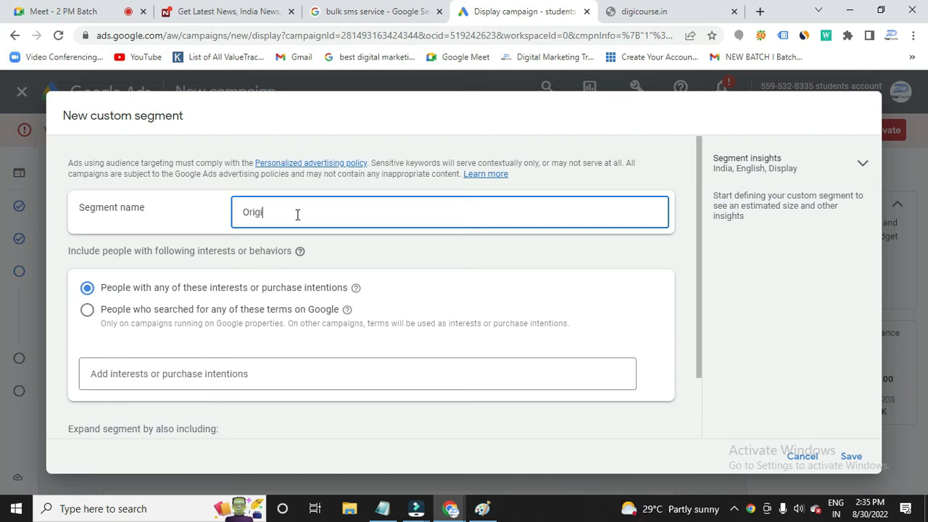
pyautogui.write('nal custom')
pyautogui.click(243, 372)
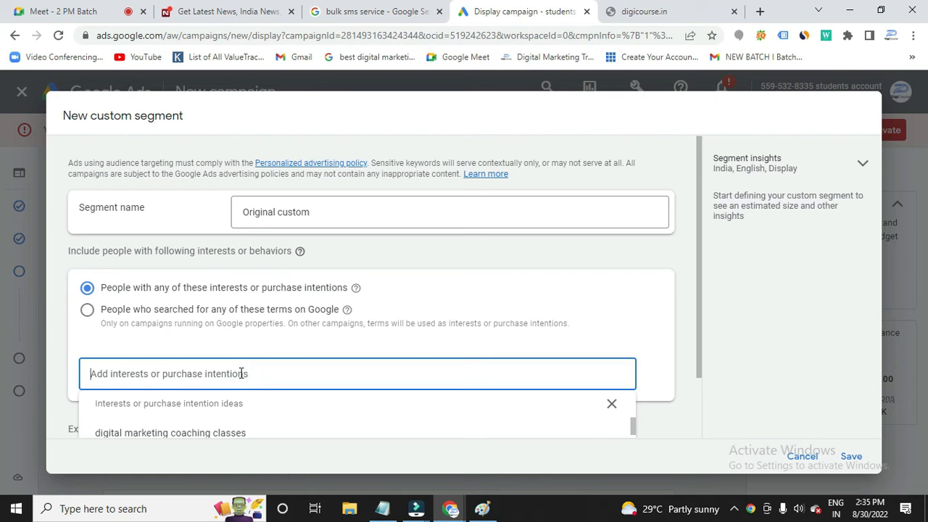
pyautogui.write('face')
pyautogui.press('BackSpace')
pyautogui.press('BackSpace')
pyautogui.press('BackSpace')
pyautogui.press('BackSpace')
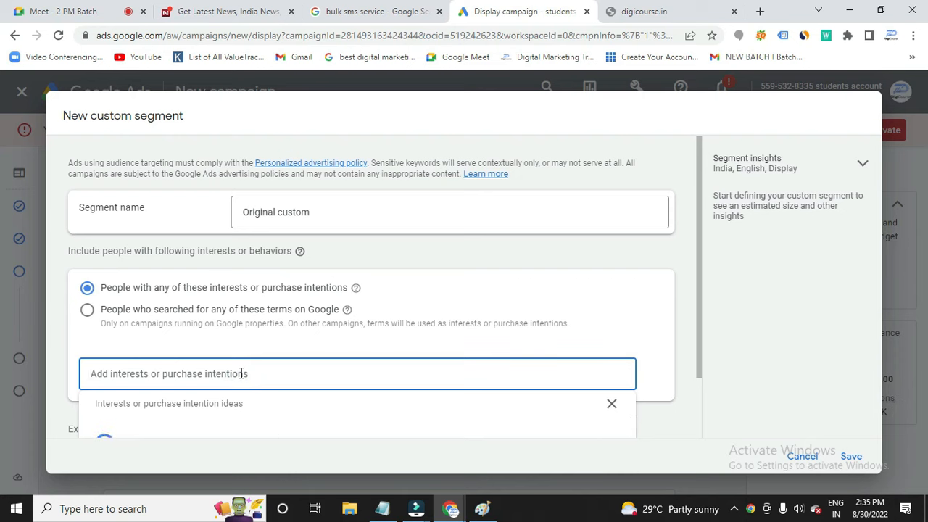
# Search the interest ideas for "online digital marketing" and add "digital marketing degree courses" to the custom segment.
pyautogui.write('online ')
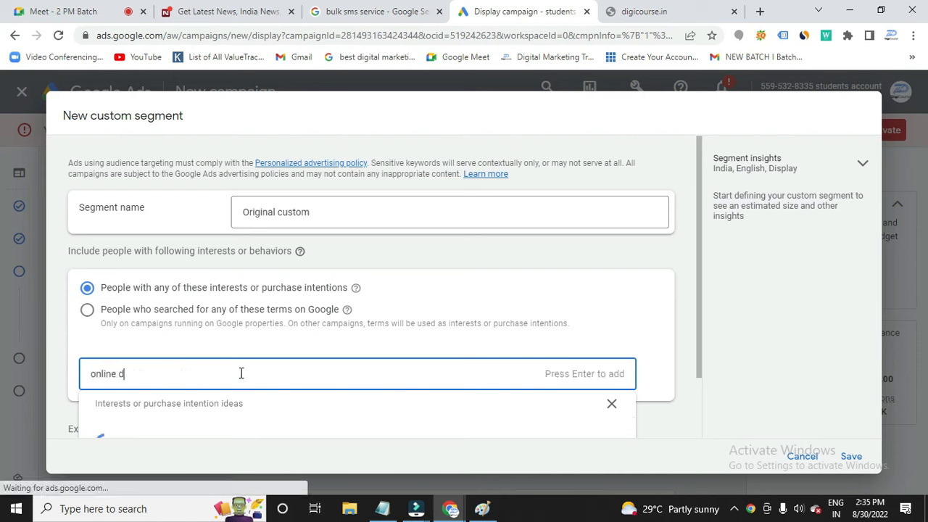
pyautogui.write('digital marketi')
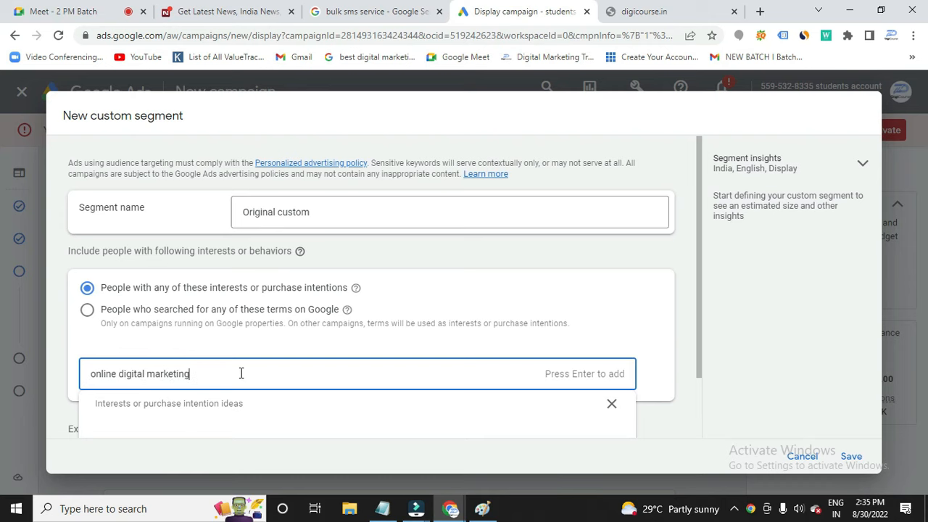
pyautogui.write('ng')
pyautogui.scroll(-1, 242, 373)
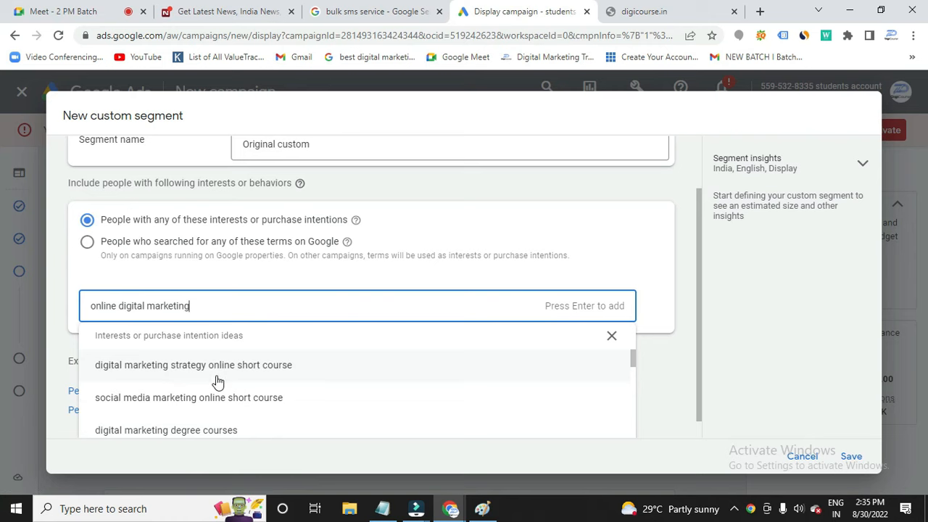
pyautogui.click(214, 430)
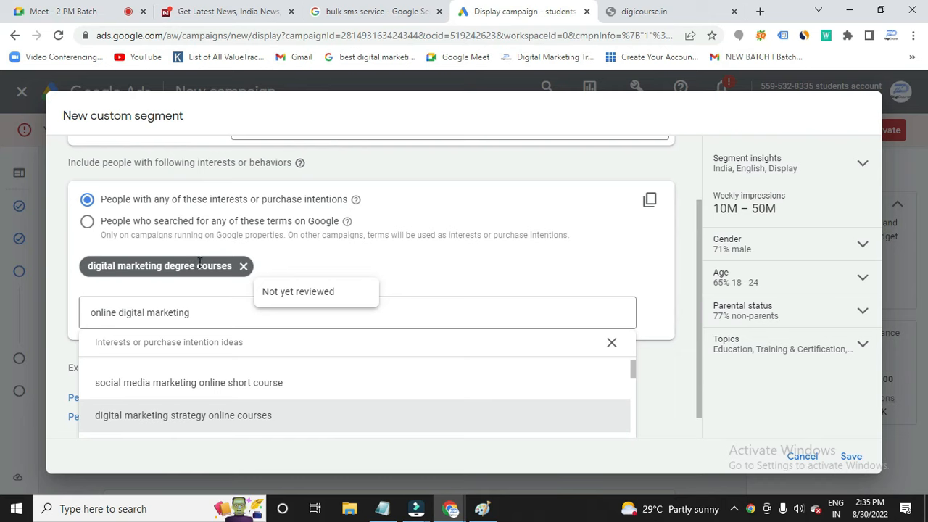
# Replace the interest search text with "facewash", look at the suggested ideas and close the list without adding any.
pyautogui.click(200, 312)
pyautogui.press('BackSpace')
pyautogui.press('BackSpace')
pyautogui.press('BackSpace')
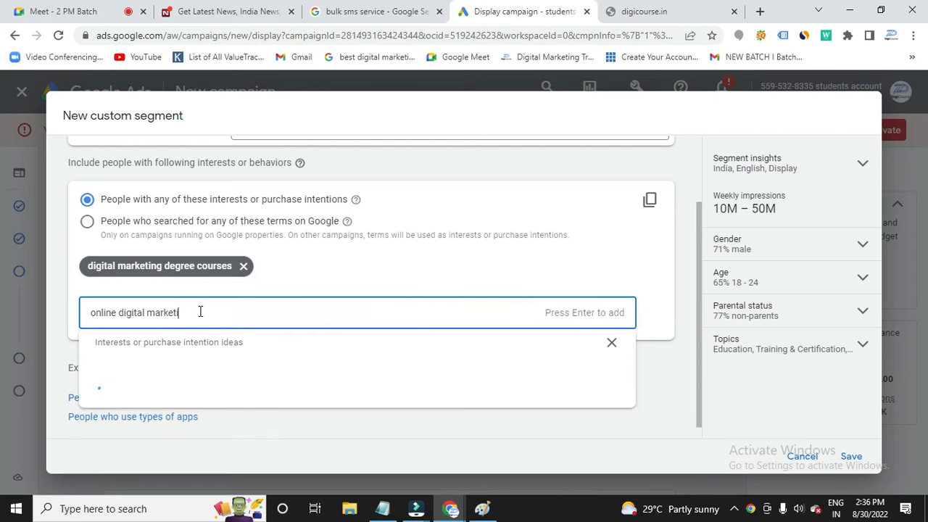
pyautogui.press('BackSpace')
pyautogui.press('BackSpace')
pyautogui.press('BackSpace')
pyautogui.press('BackSpace')
pyautogui.press('BackSpace')
pyautogui.press('BackSpace')
pyautogui.press('BackSpace')
pyautogui.press('BackSpace')
pyautogui.press('BackSpace')
pyautogui.press('BackSpace')
pyautogui.press('BackSpace')
pyautogui.press('BackSpace')
pyautogui.press('BackSpace')
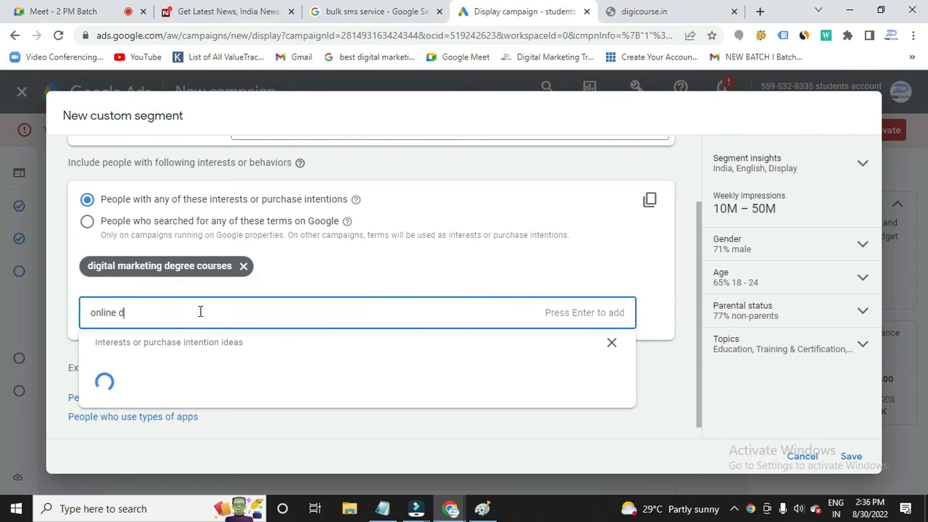
pyautogui.press('BackSpace')
pyautogui.press('BackSpace')
pyautogui.press('BackSpace')
pyautogui.press('BackSpace')
pyautogui.press('BackSpace')
pyautogui.press('BackSpace')
pyautogui.press('BackSpace')
pyautogui.press('BackSpace')
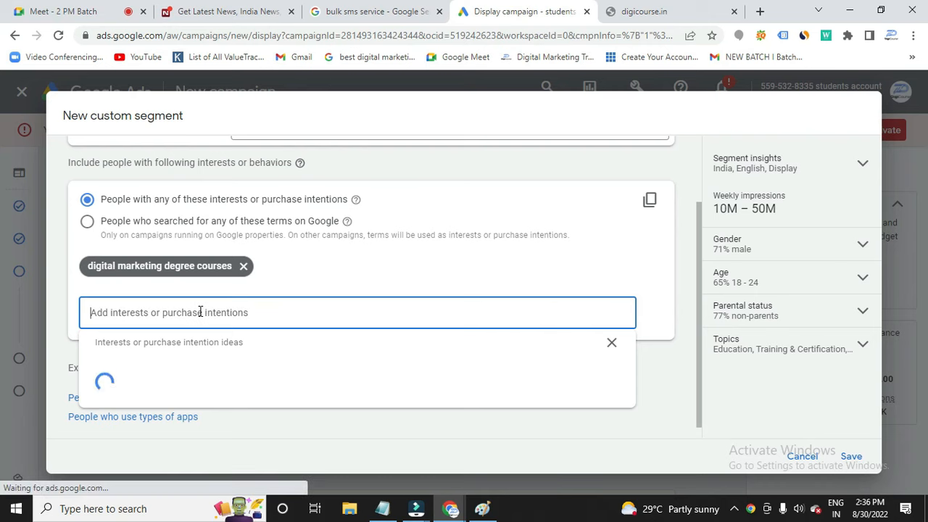
pyautogui.write('fa')
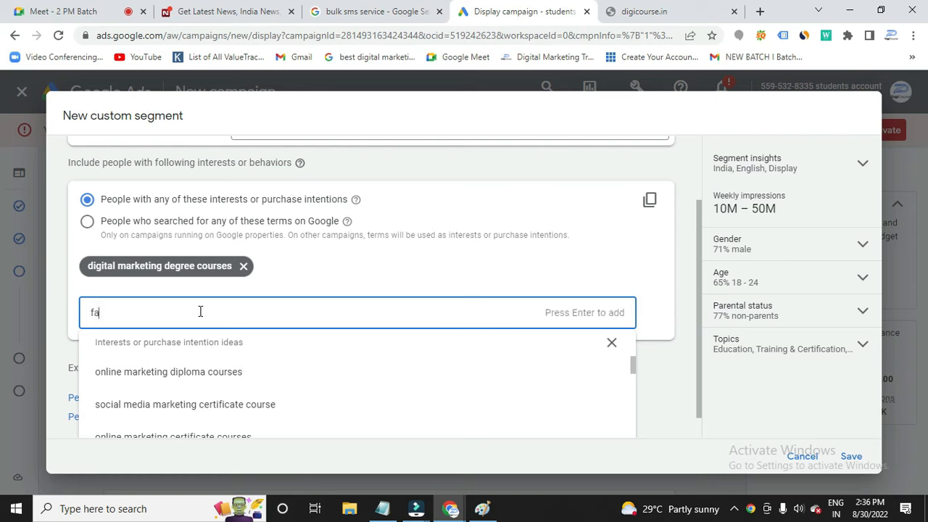
pyautogui.write('cewash')
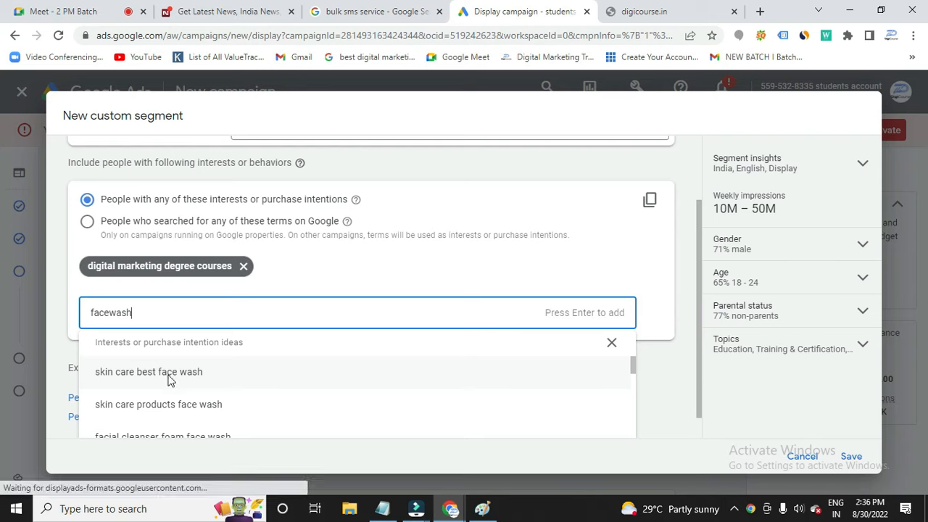
pyautogui.click(612, 343)
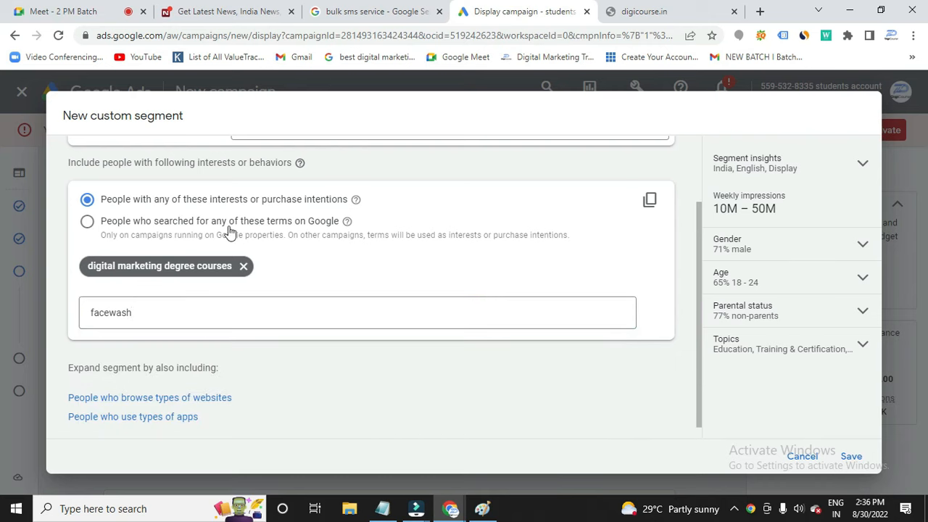
# Switch the segment to people who searched for any of these terms on Google and clear the "facewash" text.
pyautogui.click(87, 222)
pyautogui.click(133, 310)
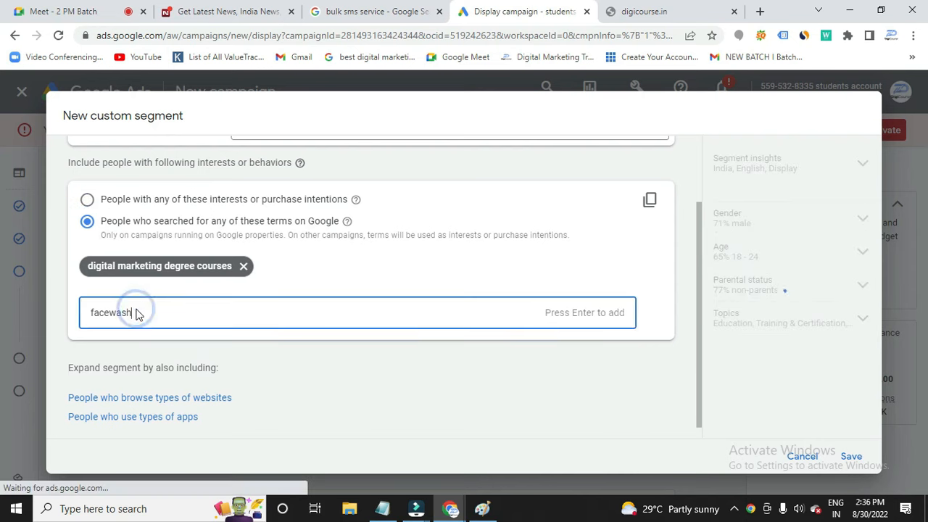
pyautogui.press('BackSpace')
pyautogui.press('BackSpace')
pyautogui.press('BackSpace')
pyautogui.press('BackSpace')
pyautogui.press('BackSpace')
pyautogui.press('BackSpace')
pyautogui.press('BackSpace')
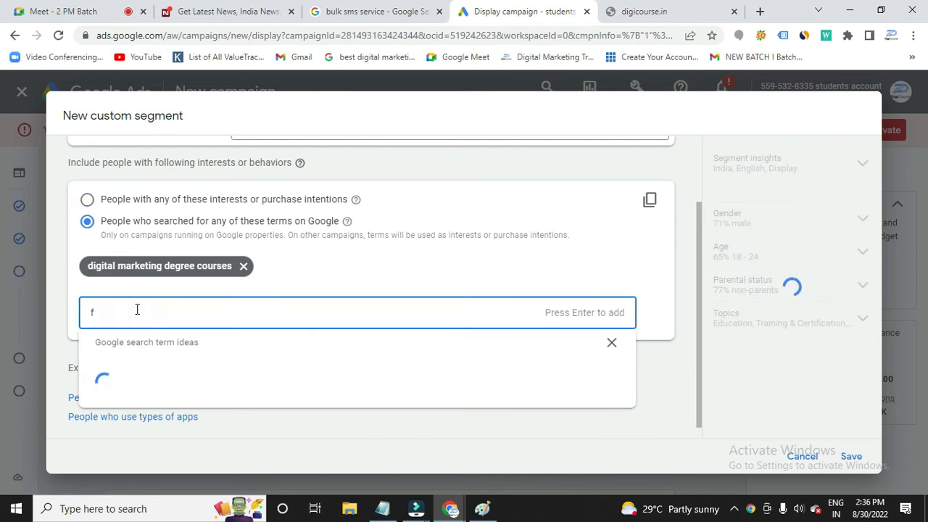
pyautogui.press('BackSpace')
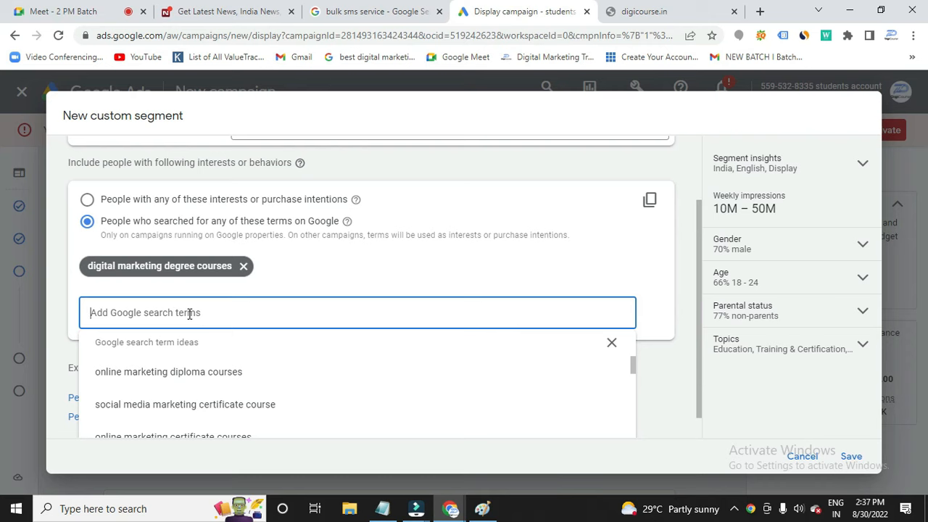
# Browse the Google search term ideas and add "digital marketing certificate courses" to the segment.
pyautogui.scroll(-1, 187, 399)
pyautogui.scroll(-1, 187, 398)
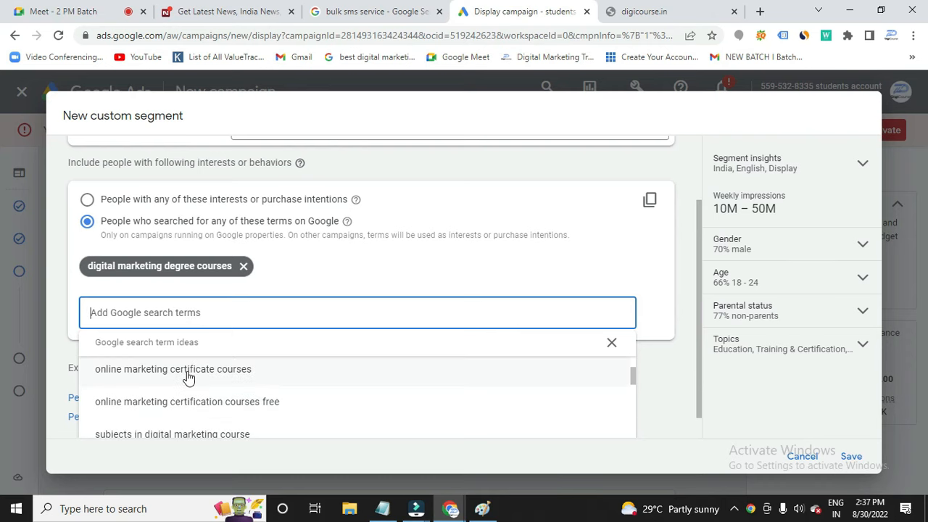
pyautogui.scroll(-2, 197, 405)
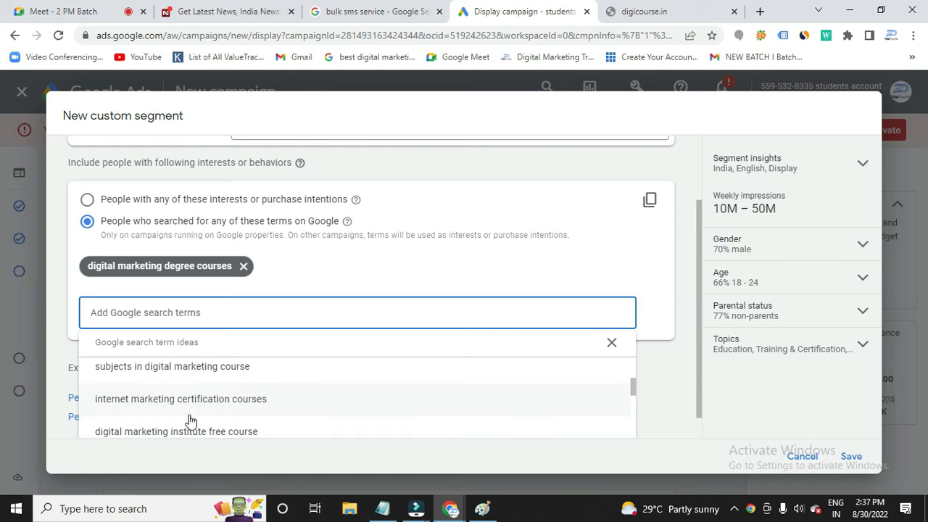
pyautogui.scroll(-2, 190, 420)
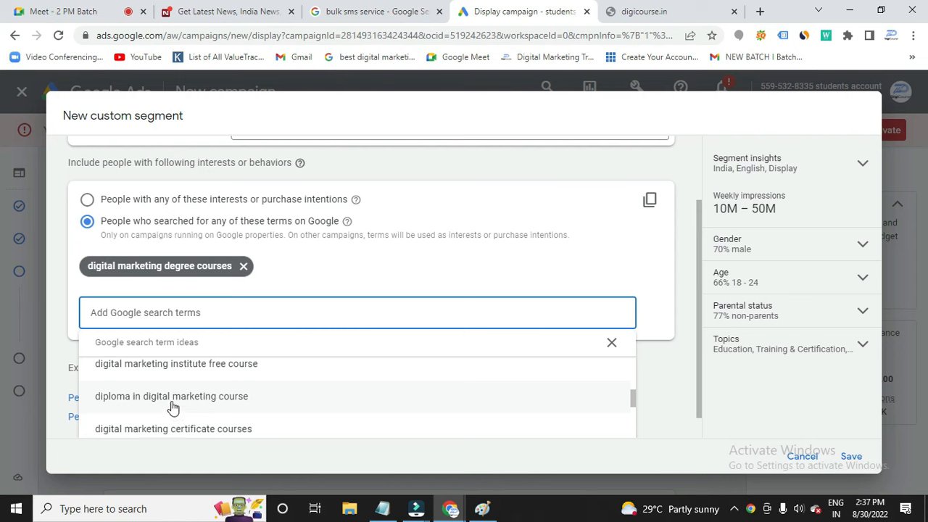
pyautogui.click(182, 430)
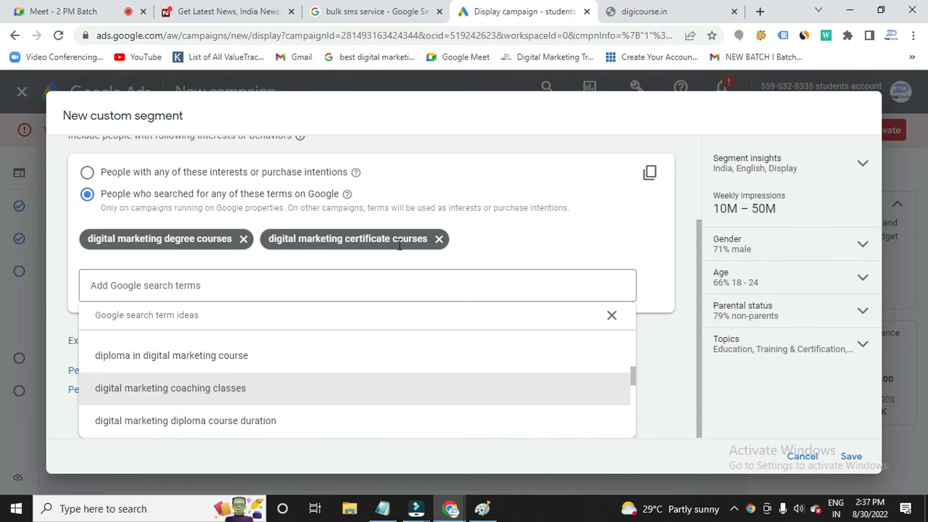
# Switch to the Notepad notes, review the list of targeting types and return to the custom segment in the browser.
pyautogui.moveTo(383, 508)
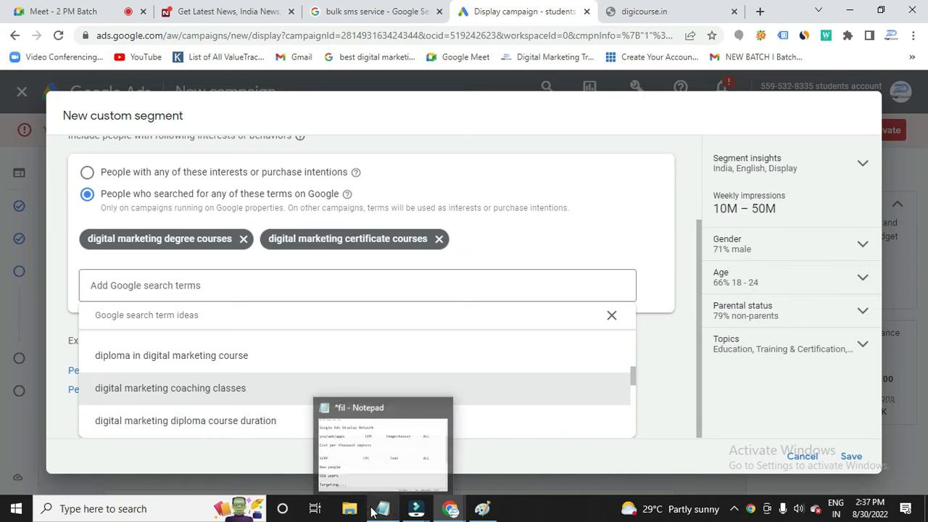
pyautogui.click(380, 428)
pyautogui.scroll(-3, 226, 454)
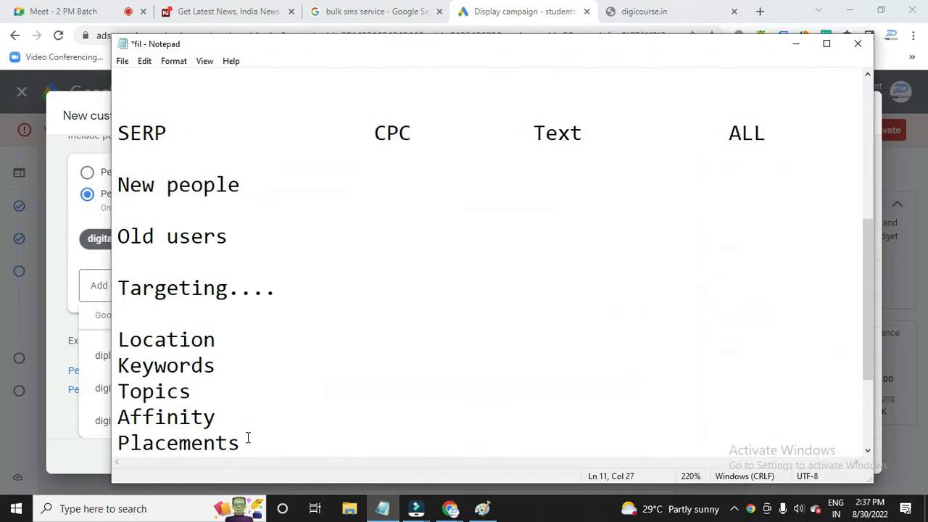
pyautogui.click(251, 423)
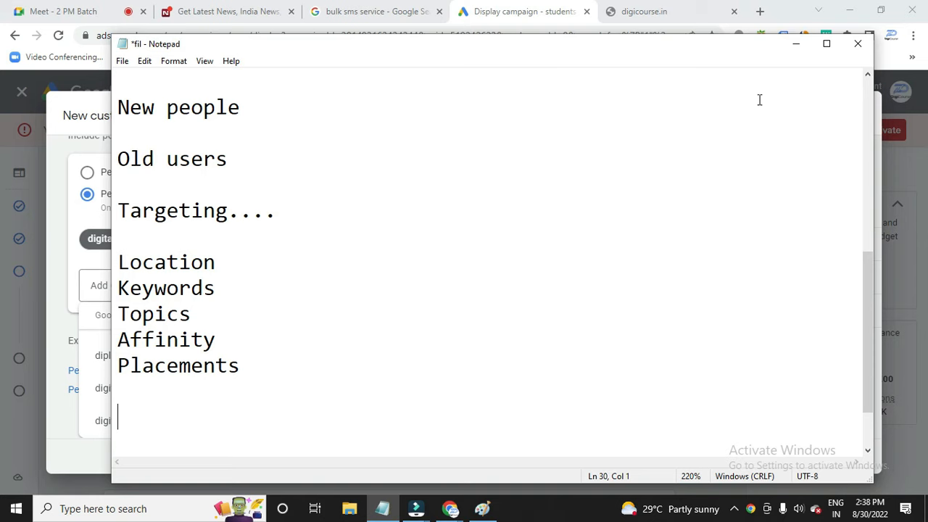
pyautogui.click(795, 45)
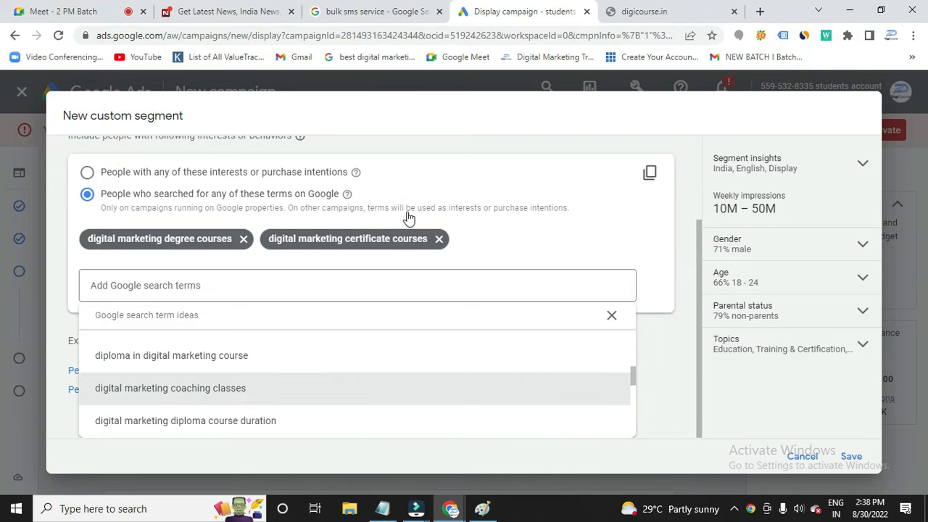
# Close the term ideas and expand the segment with people who browse websites similar to hubspot.com.
pyautogui.click(688, 277)
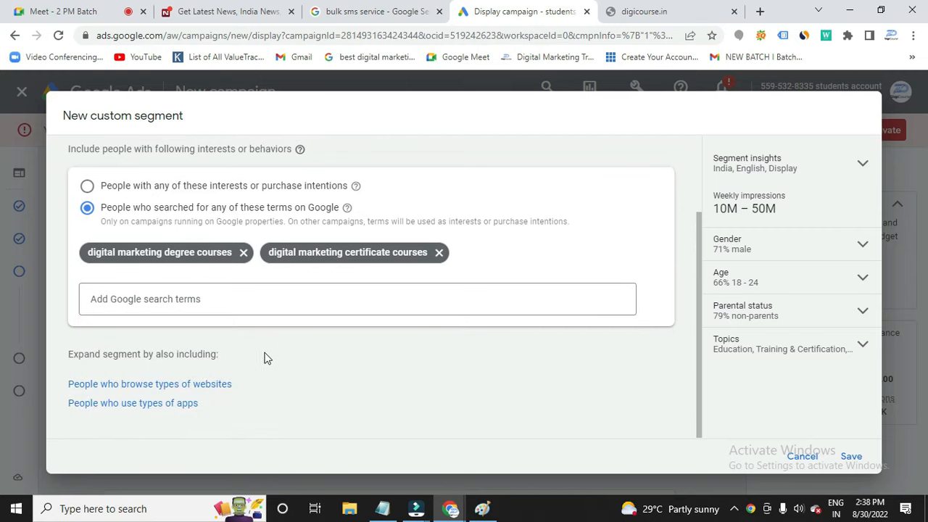
pyautogui.click(173, 385)
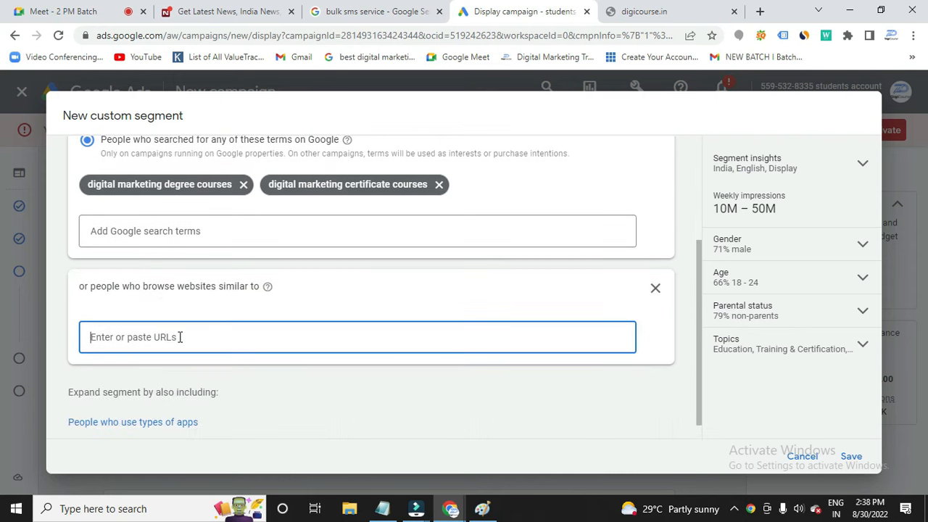
pyautogui.click(179, 338)
pyautogui.write('hubspot.com')
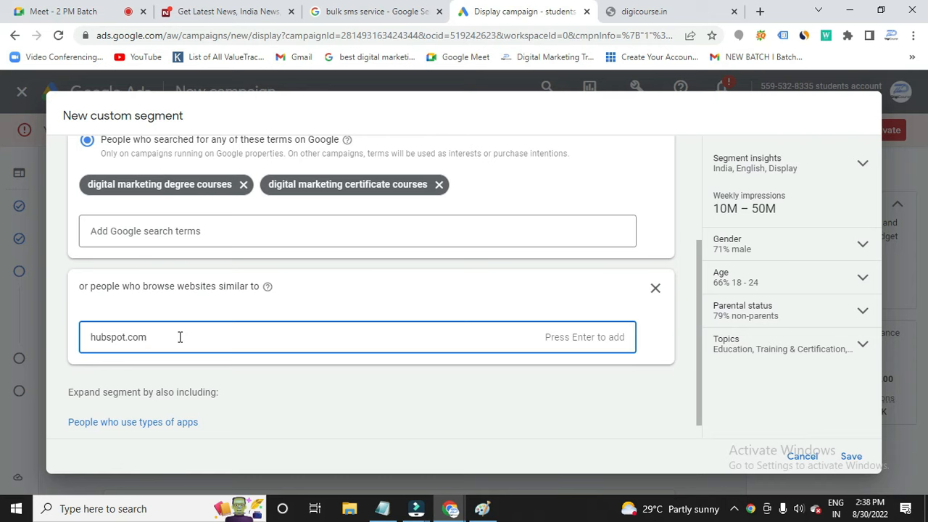
pyautogui.press('Return')
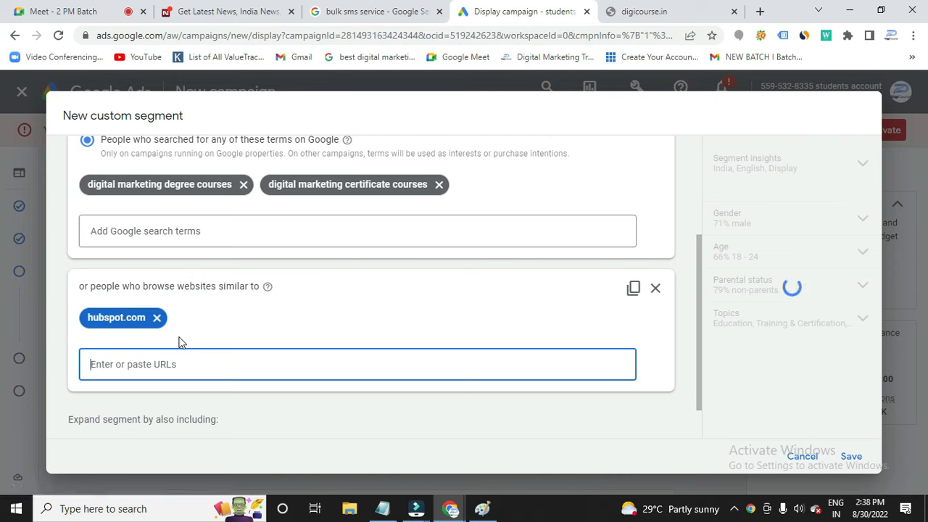
# Add semrush.com and moz.com to the websites that the segment's audience browses.
pyautogui.write('sear')
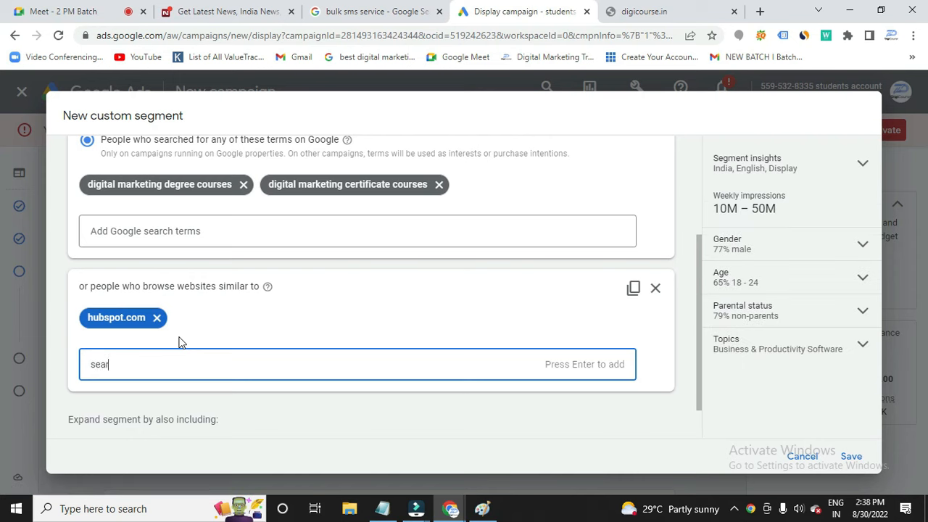
pyautogui.press('BackSpace')
pyautogui.press('BackSpace')
pyautogui.press('BackSpace')
pyautogui.press('BackSpace')
pyautogui.write('semrish')
pyautogui.press('BackSpace')
pyautogui.press('BackSpace')
pyautogui.press('BackSpace')
pyautogui.write('ush.com')
pyautogui.press('Return')
pyautogui.write('m')
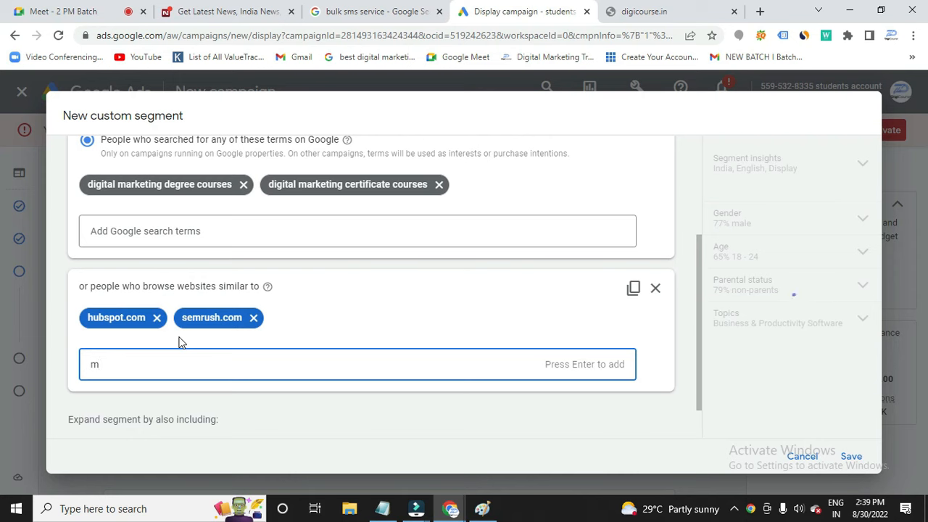
pyautogui.write('oz.com')
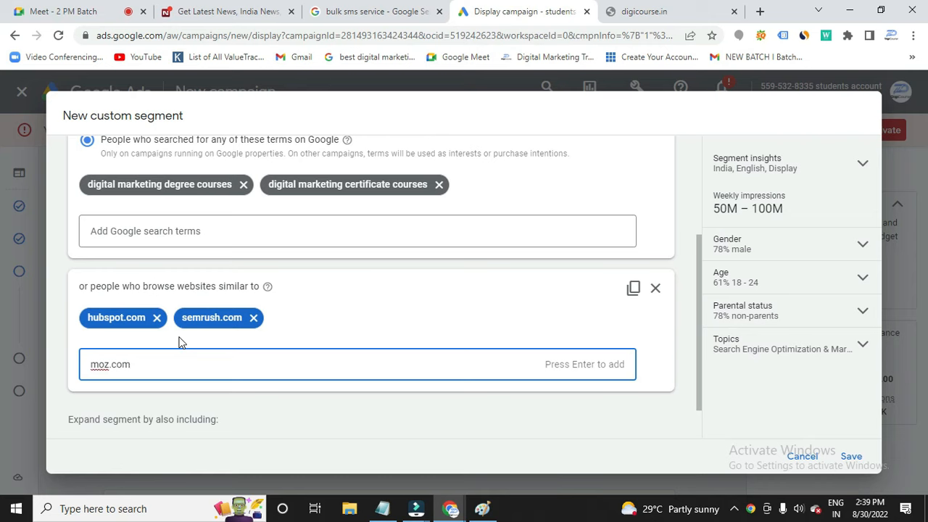
pyautogui.press('Return')
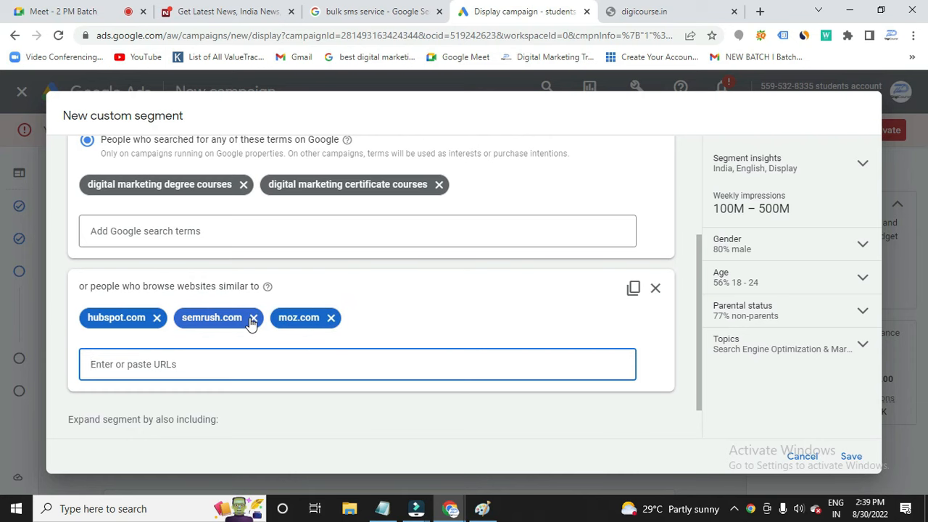
# Expand the segment by also including people who use types of apps.
pyautogui.scroll(-1, 245, 338)
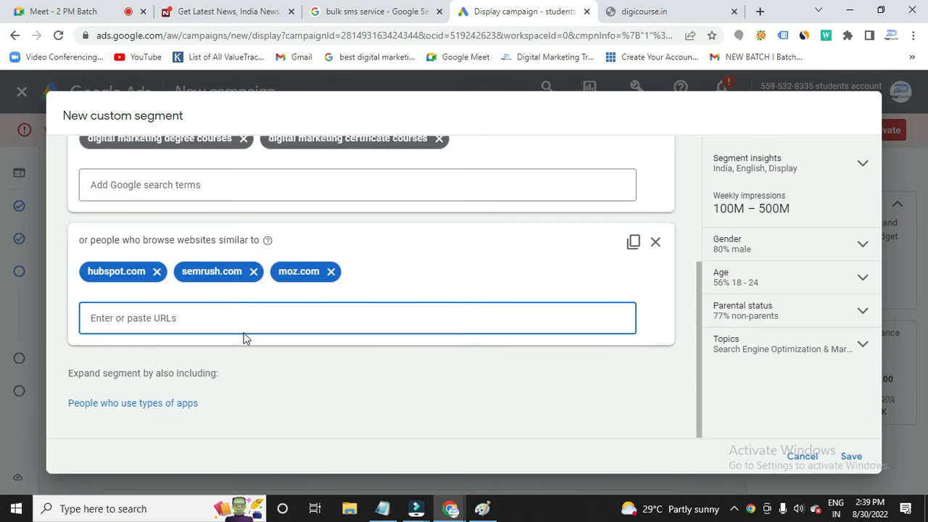
pyautogui.click(129, 409)
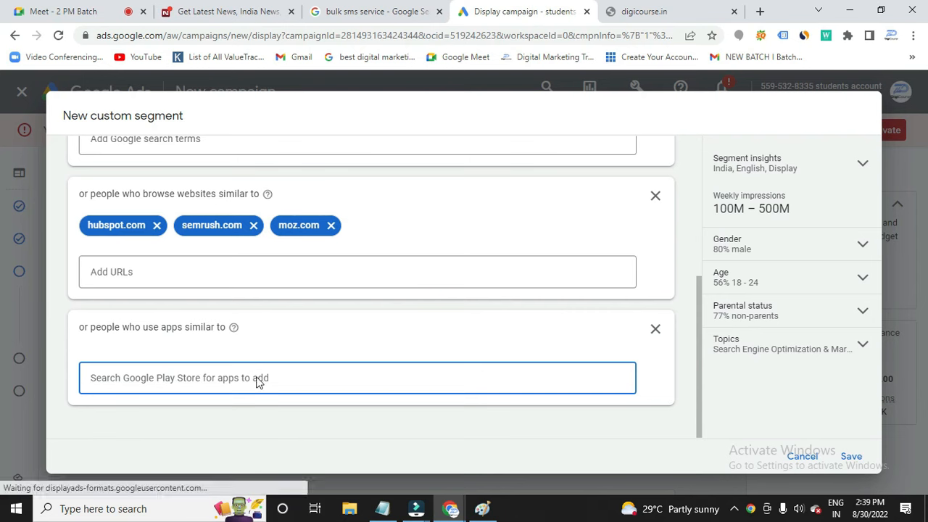
# Review the custom segment's definition and expand the gender and age breakdowns in its segment insights.
pyautogui.scroll(3, 557, 374)
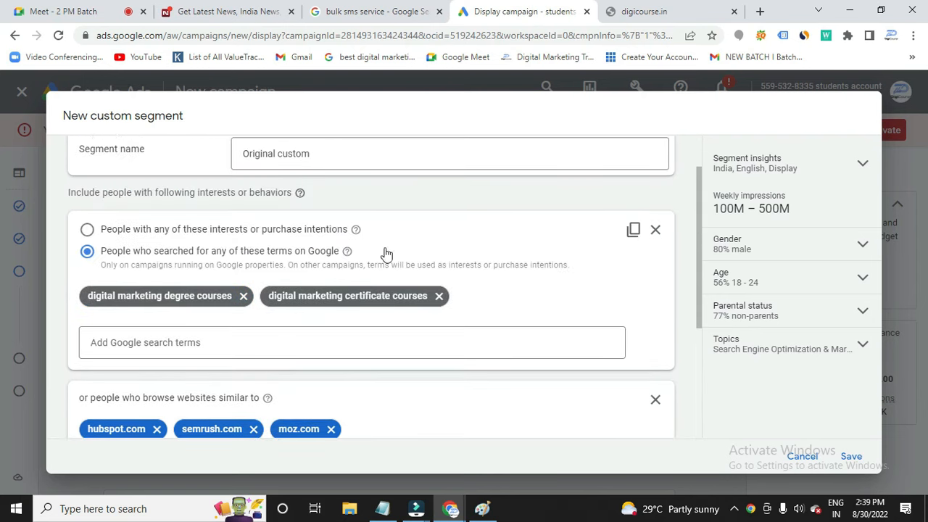
pyautogui.scroll(1, 309, 375)
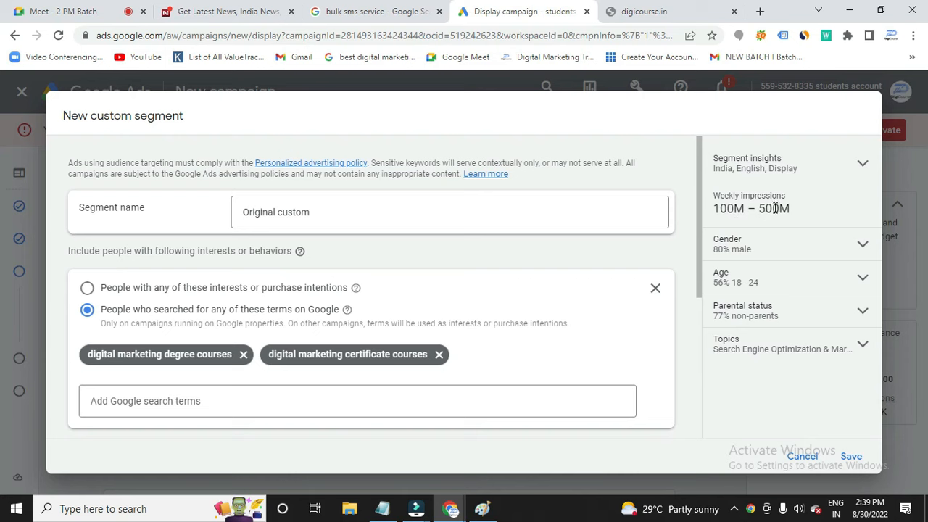
pyautogui.click(789, 251)
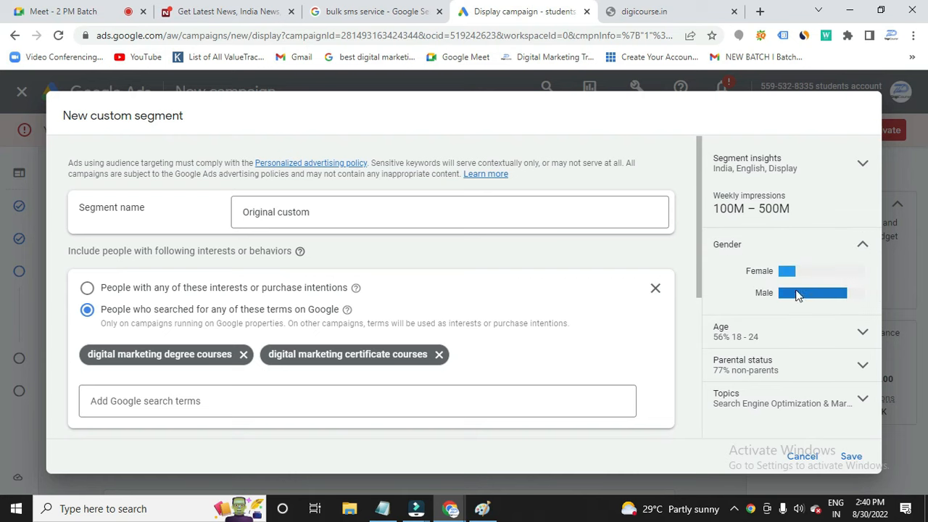
pyautogui.moveTo(849, 258)
pyautogui.click(815, 335)
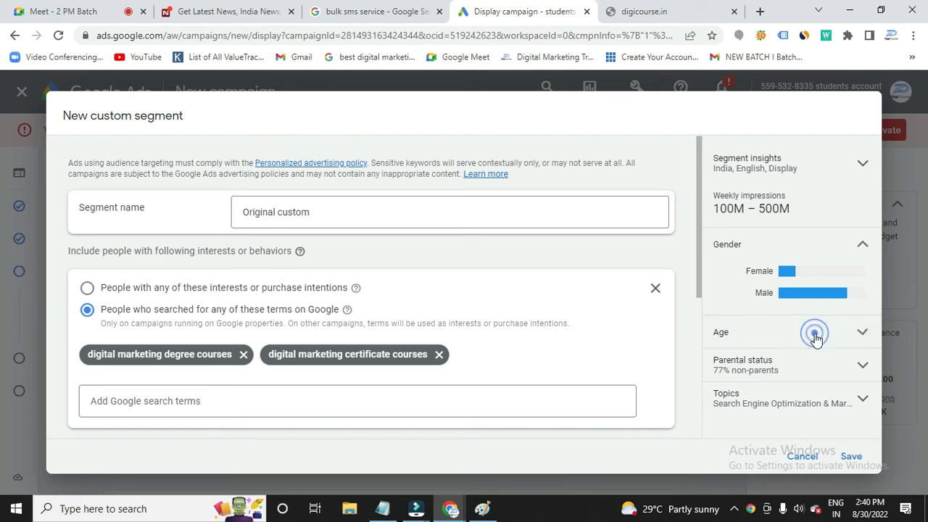
# Review the age breakdown in the segment insights and save the "Original custom" segment.
pyautogui.moveTo(794, 366)
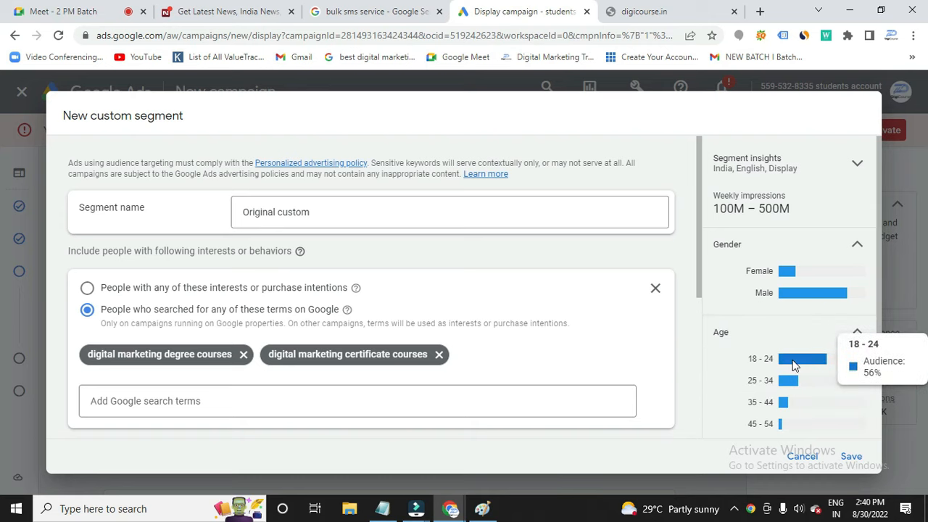
pyautogui.moveTo(789, 382)
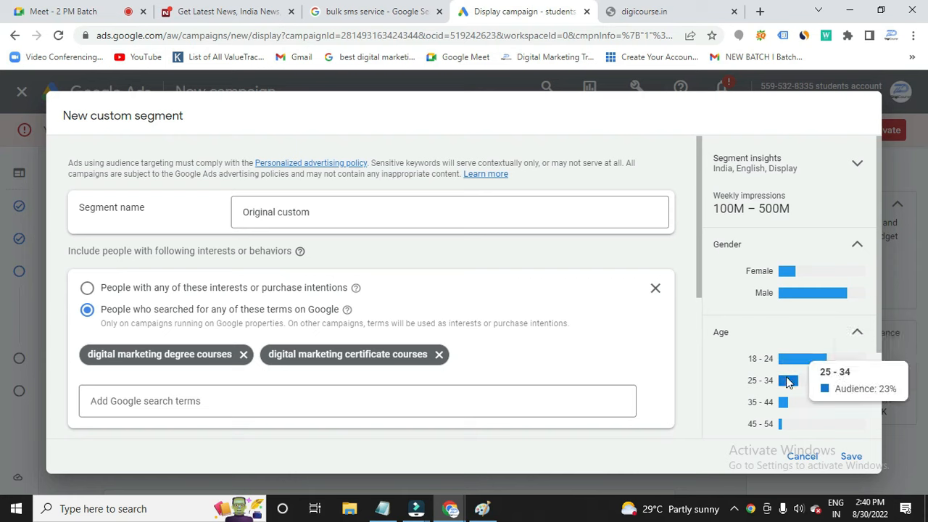
pyautogui.scroll(-1, 787, 401)
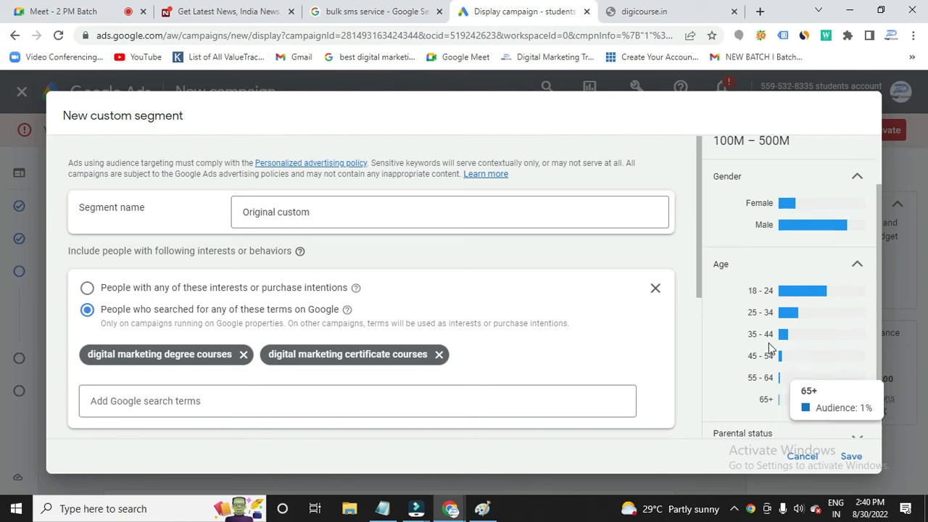
pyautogui.moveTo(789, 346)
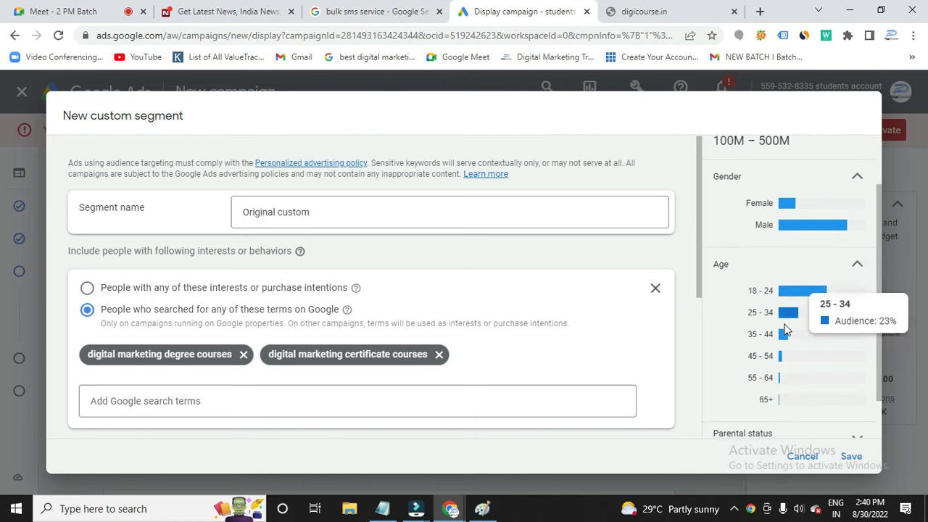
pyautogui.scroll(-1, 787, 330)
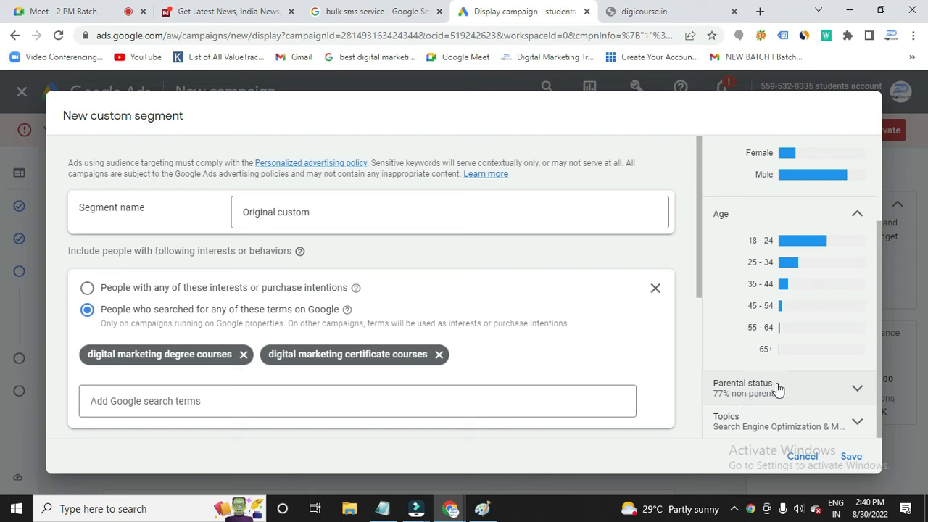
pyautogui.click(853, 457)
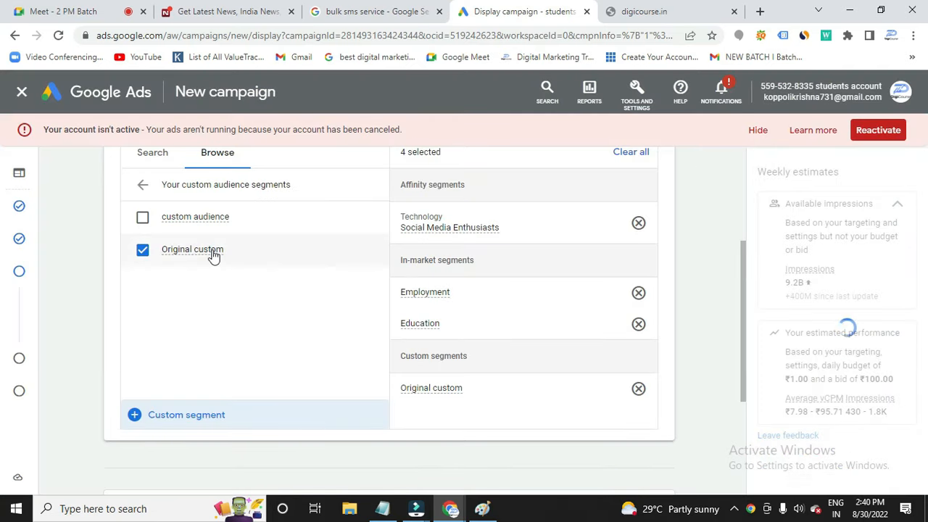
pyautogui.moveTo(214, 256)
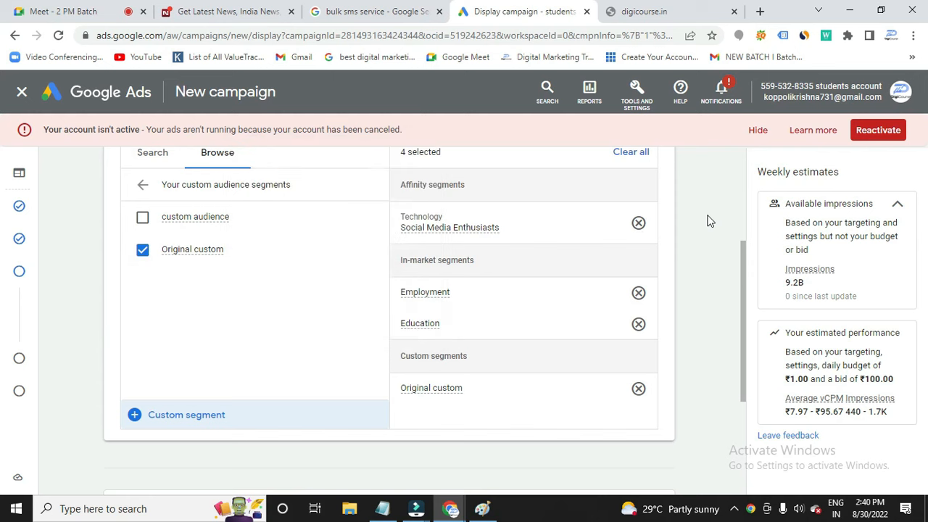
# Review the selected audience segments and check the Affinity entry in the Notepad list of targeting types, then return to the campaign.
pyautogui.scroll(1, 378, 325)
pyautogui.scroll(-2, 266, 336)
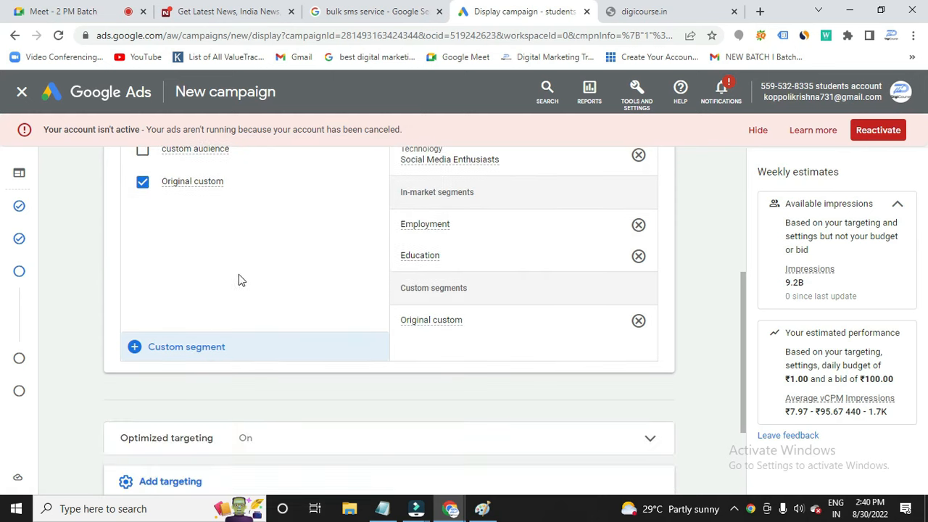
pyautogui.scroll(2, 284, 304)
pyautogui.scroll(1, 283, 298)
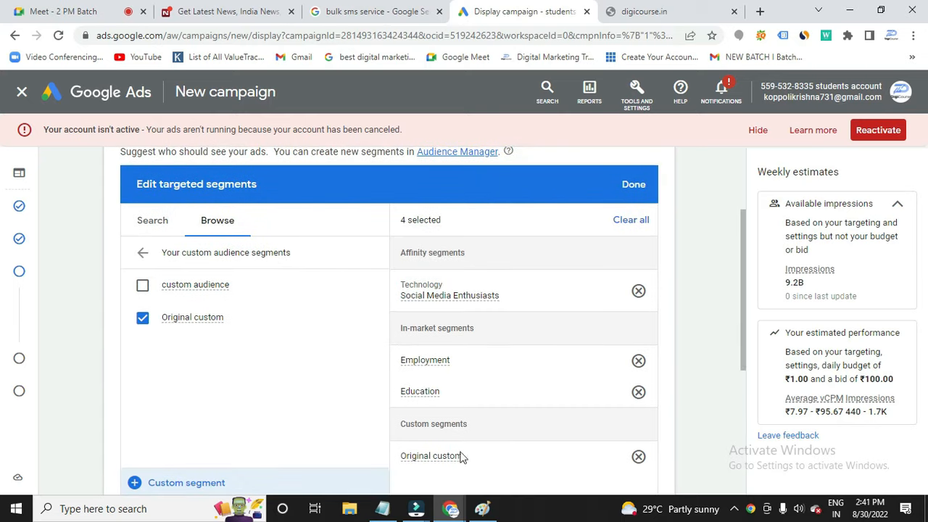
pyautogui.click(385, 512)
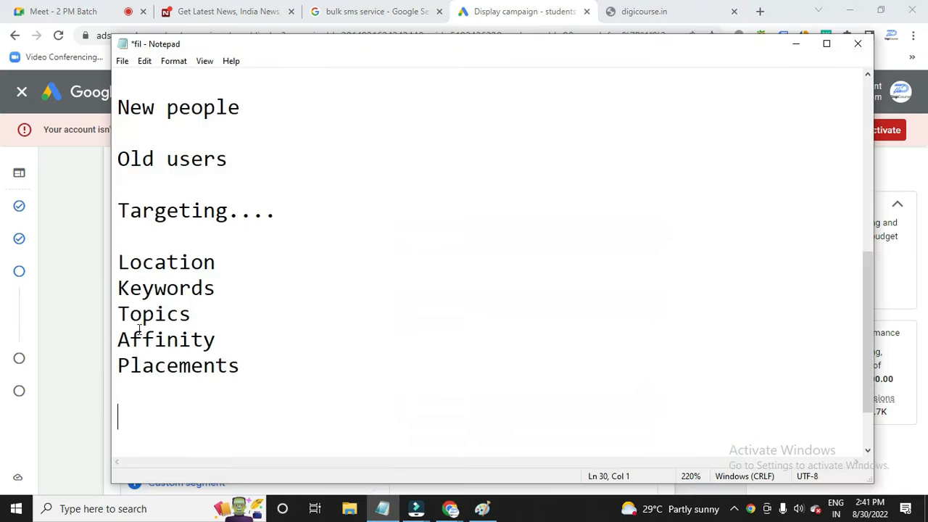
pyautogui.moveTo(120, 343); pyautogui.dragTo(261, 345)
pyautogui.click(261, 346)
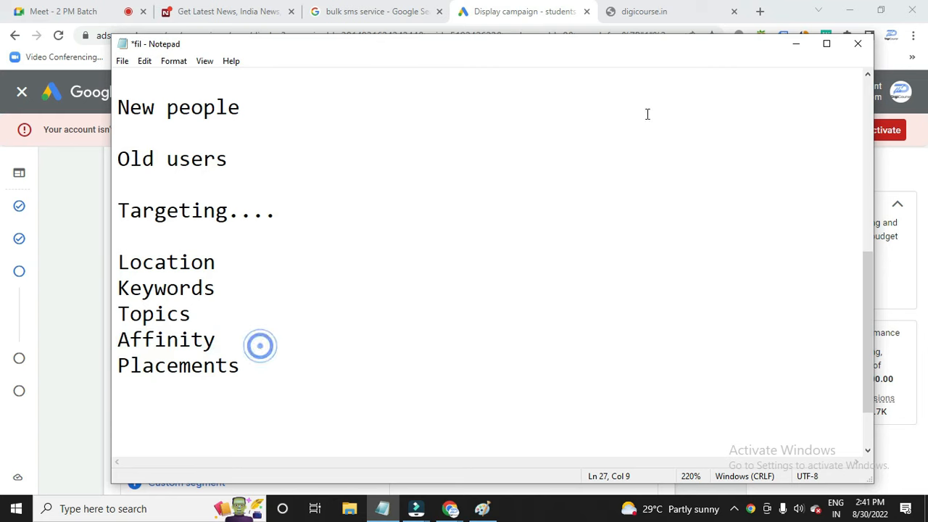
pyautogui.click(796, 45)
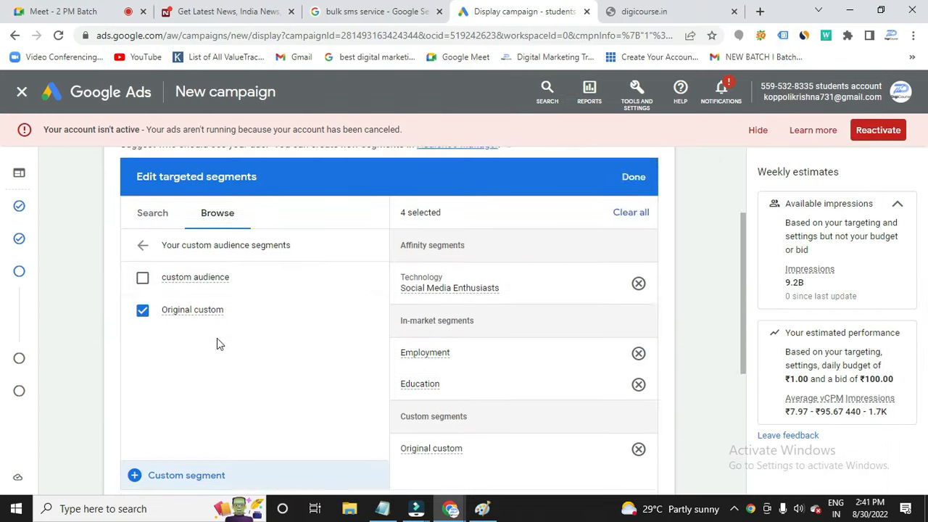
# Add demographics targeting to the campaign.
pyautogui.scroll(-3, 217, 343)
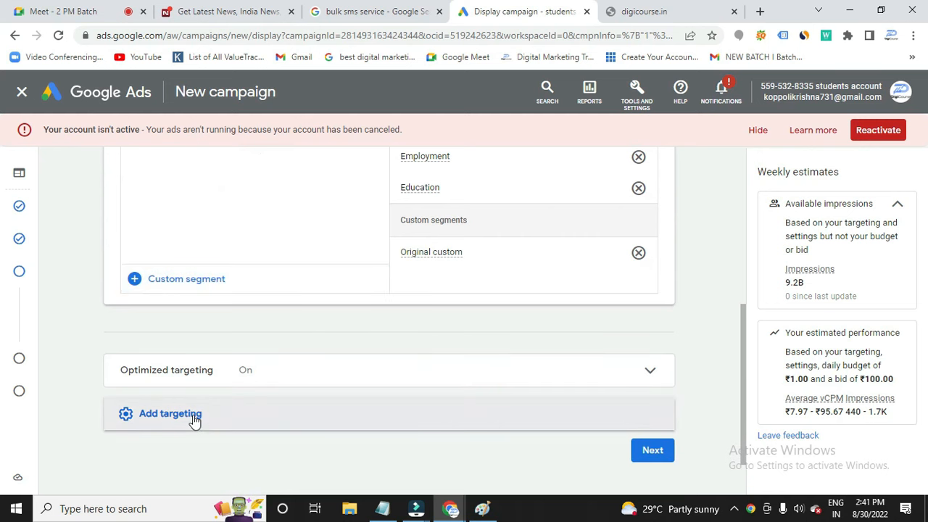
pyautogui.click(194, 417)
pyautogui.scroll(-1, 193, 421)
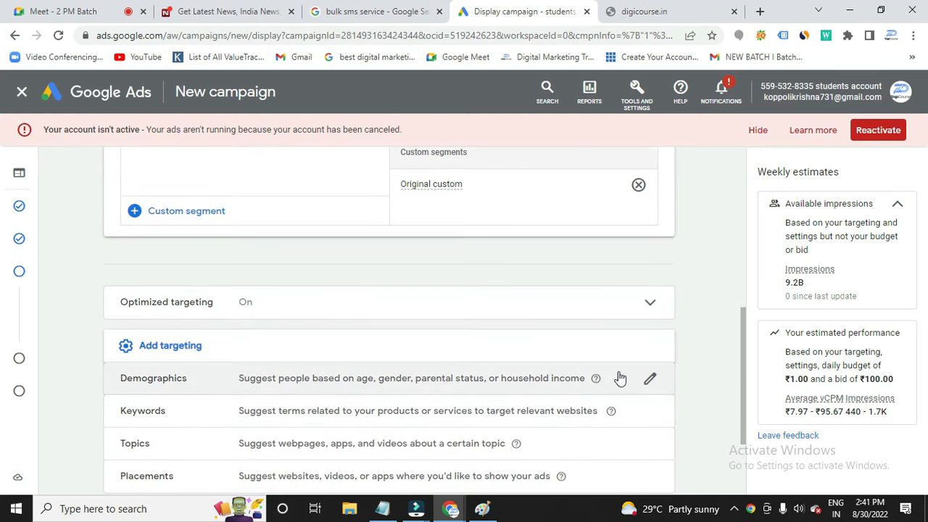
pyautogui.click(650, 378)
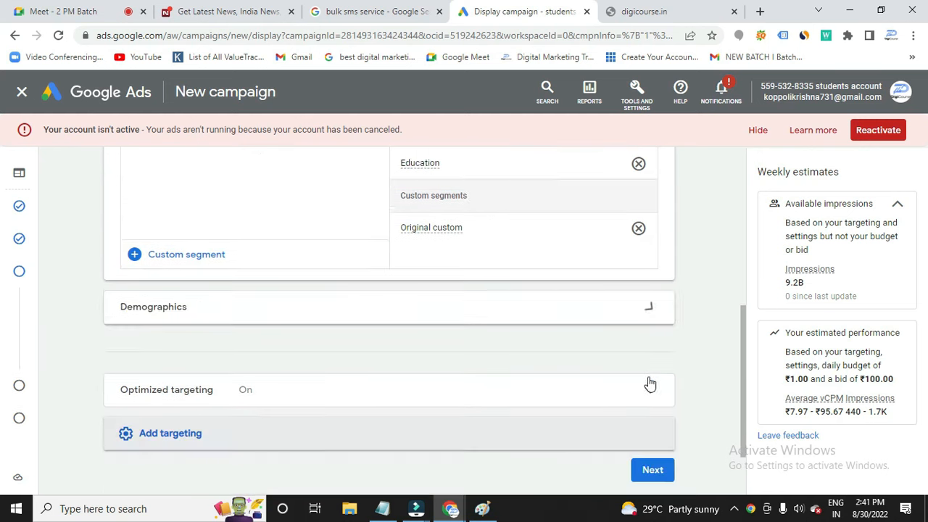
pyautogui.scroll(-2, 251, 382)
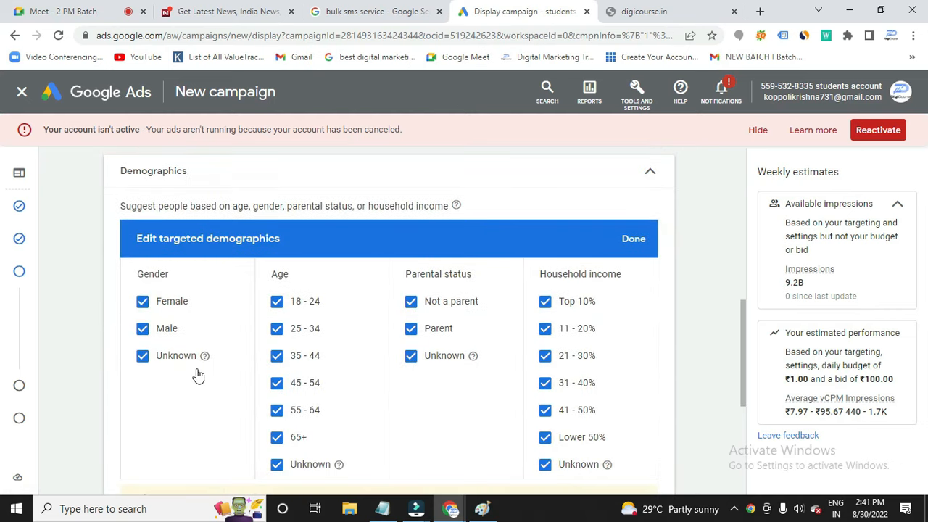
pyautogui.click(143, 303)
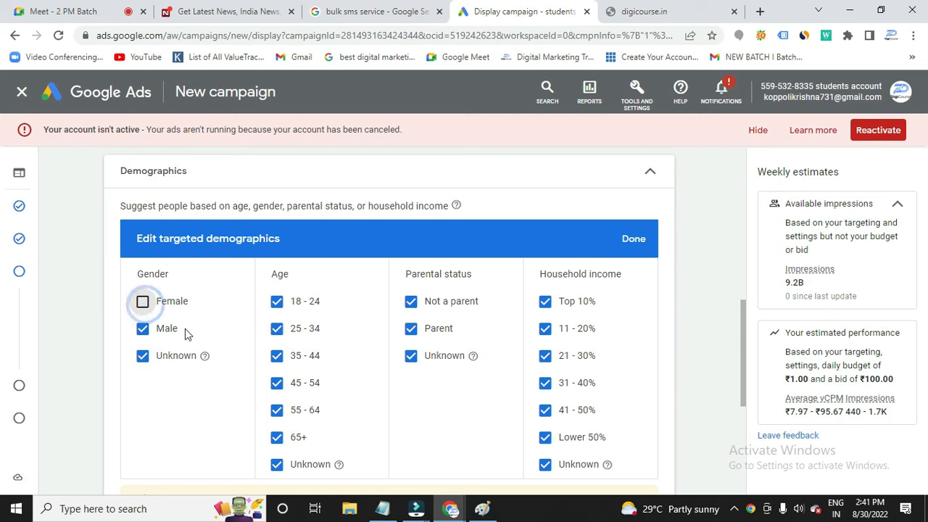
pyautogui.click(143, 301)
pyautogui.click(143, 330)
pyautogui.click(143, 330)
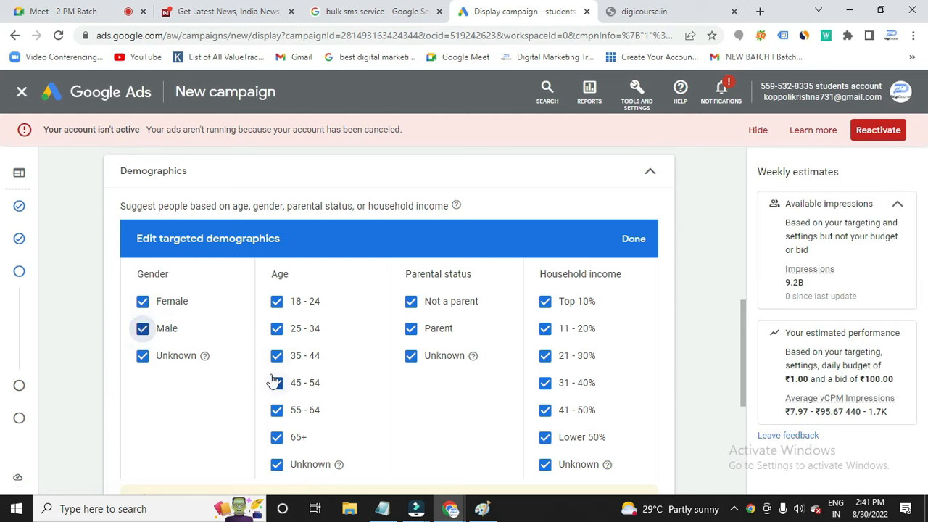
# Exclude the 45 - 54, 55 - 64, 65+ and Unknown age groups from the targeted demographics, keeping 18 - 24 included.
pyautogui.click(278, 465)
pyautogui.click(277, 438)
pyautogui.click(278, 411)
pyautogui.click(277, 304)
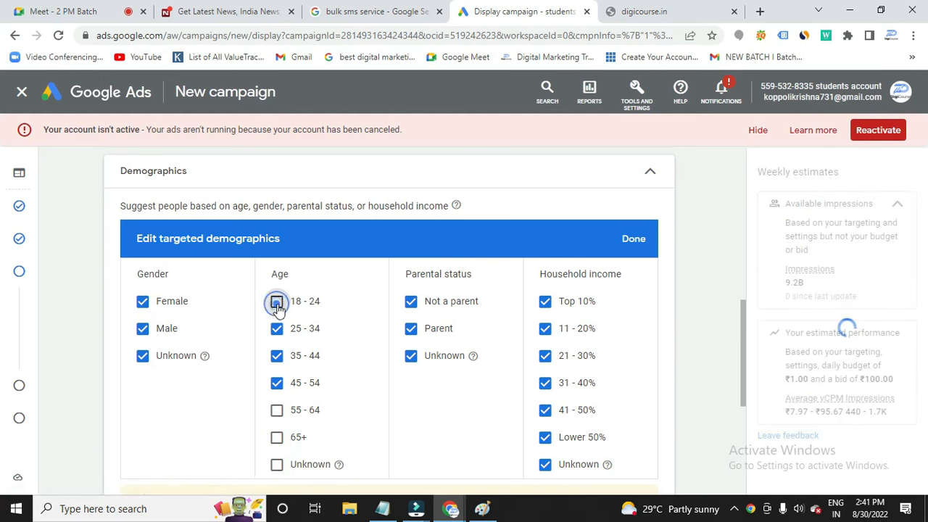
pyautogui.click(277, 303)
pyautogui.click(276, 383)
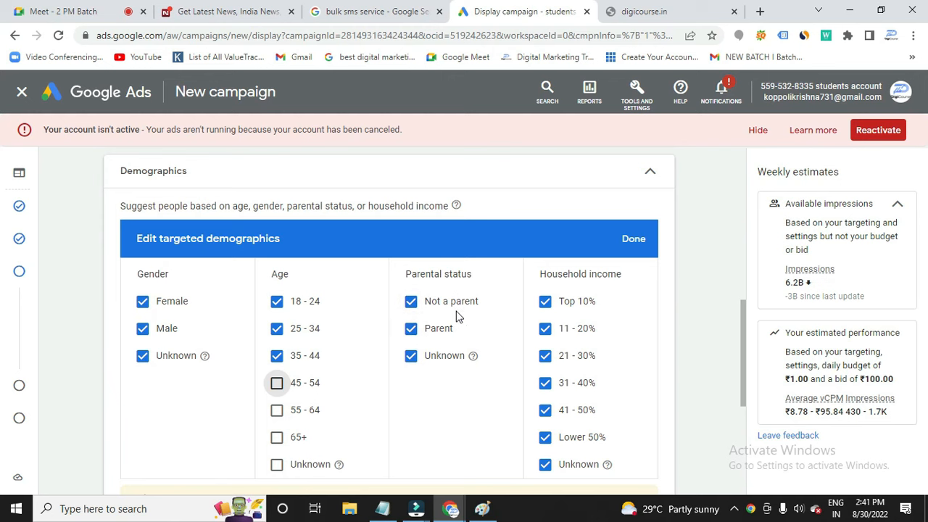
# Add keyword targeting to the campaign's content targeting.
pyautogui.scroll(-1, 566, 359)
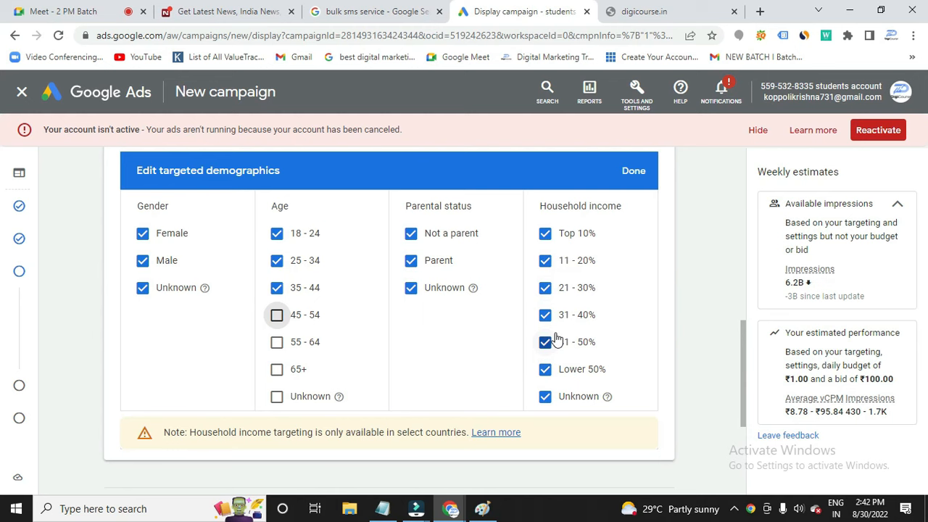
pyautogui.scroll(-3, 382, 403)
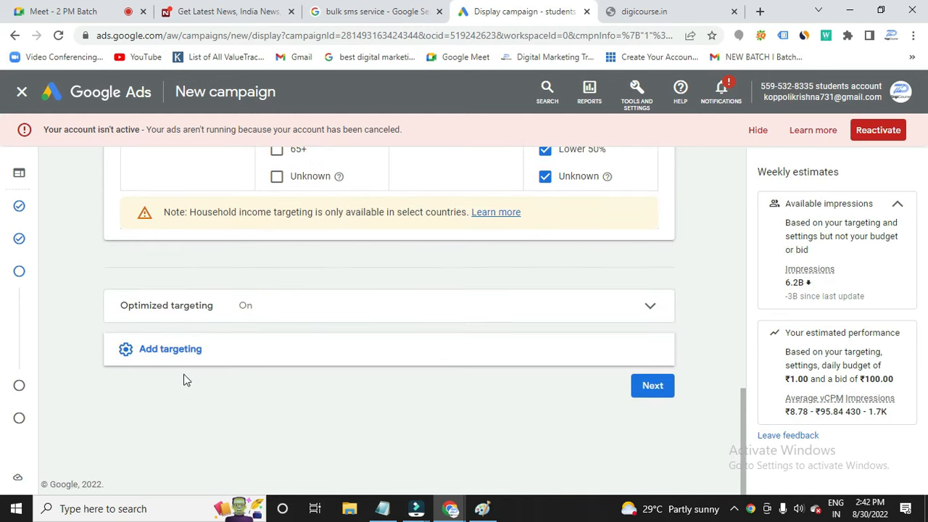
pyautogui.click(180, 355)
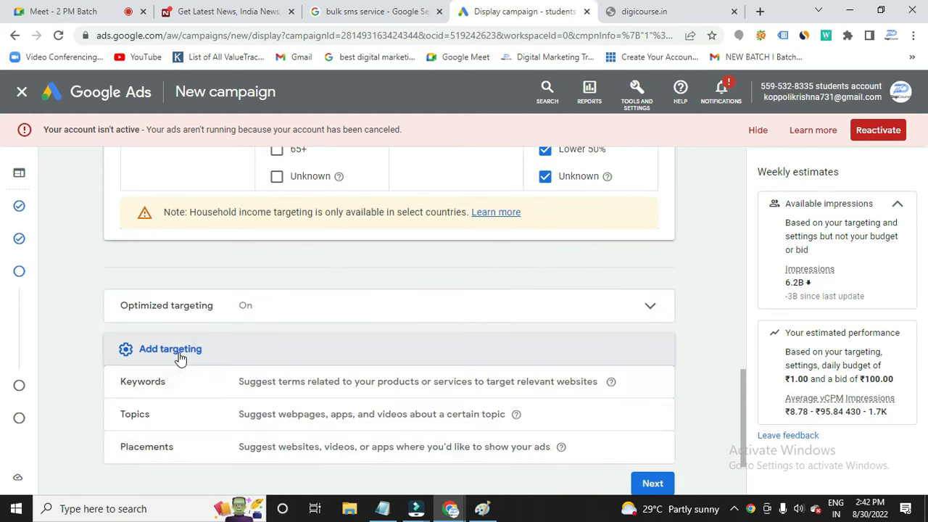
pyautogui.scroll(-1, 314, 385)
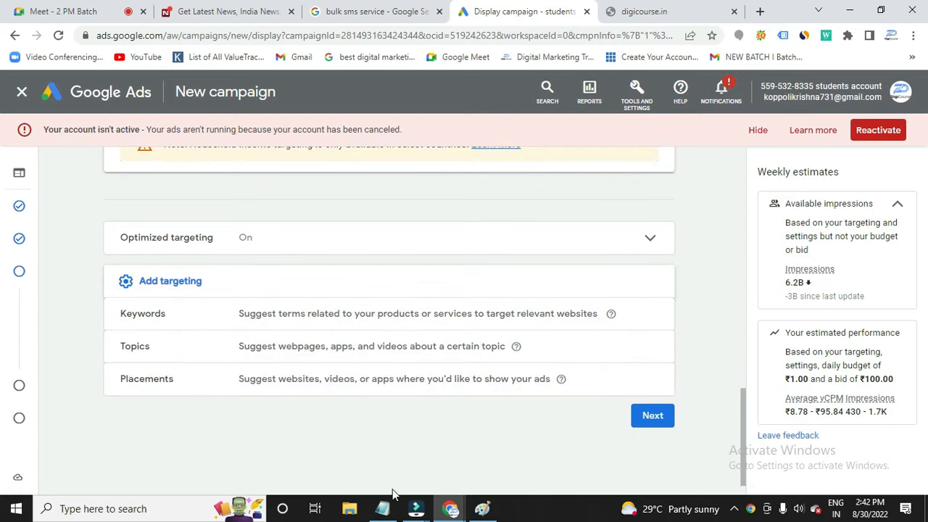
pyautogui.click(648, 317)
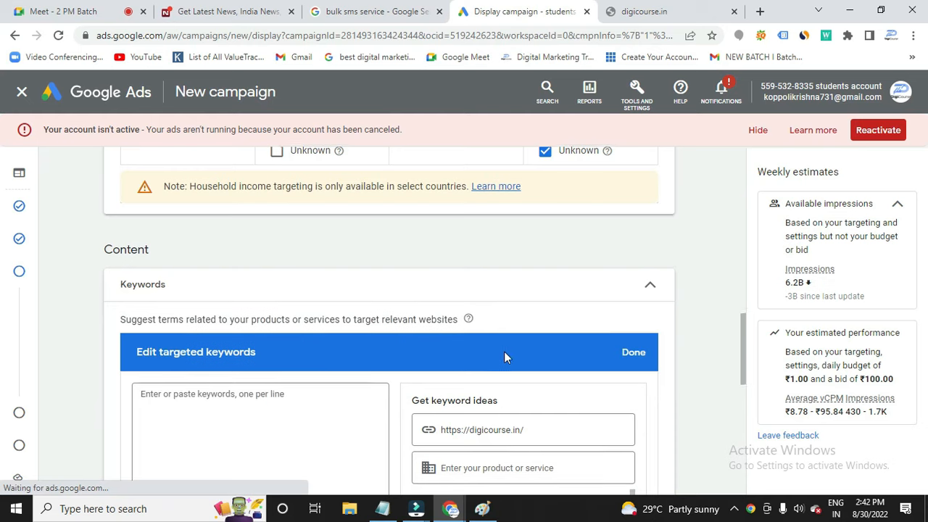
# Enter Marketing, Sales and Online marketing as targeted keywords, one per line.
pyautogui.click(268, 330)
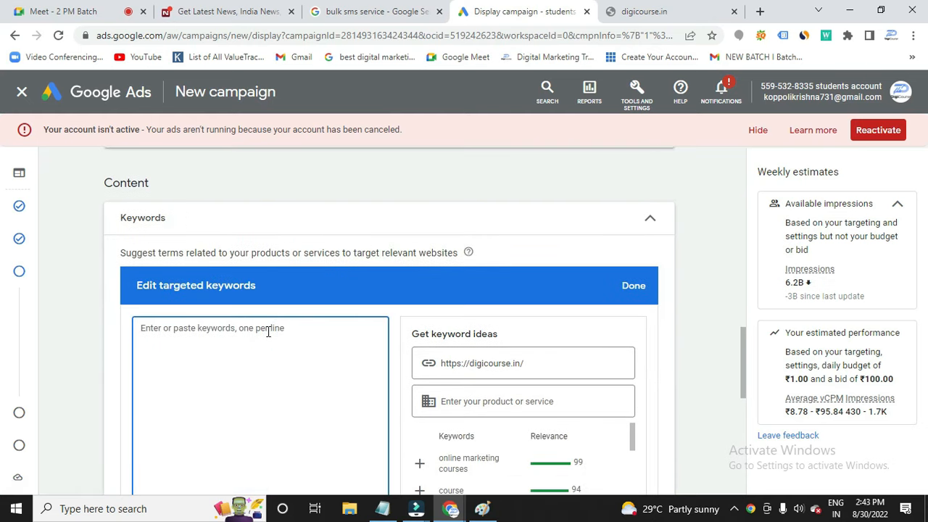
pyautogui.write('M')
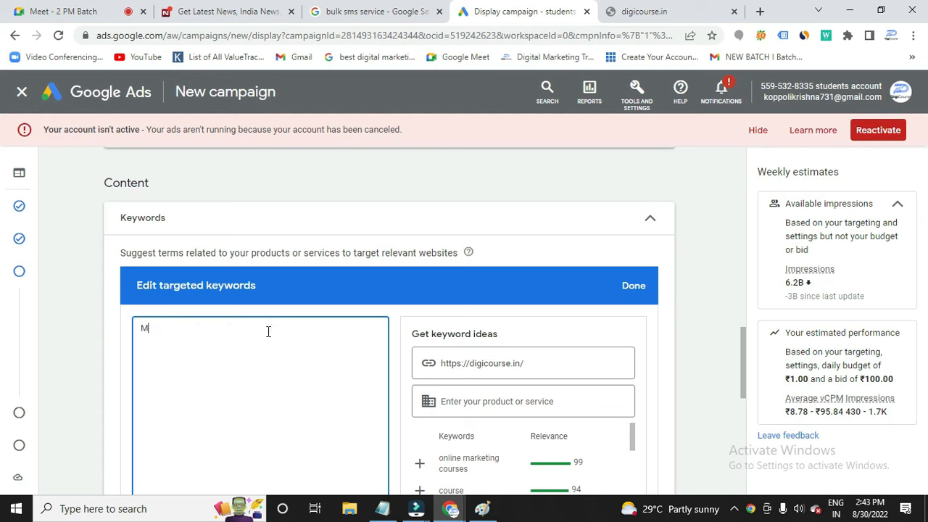
pyautogui.write('arketing')
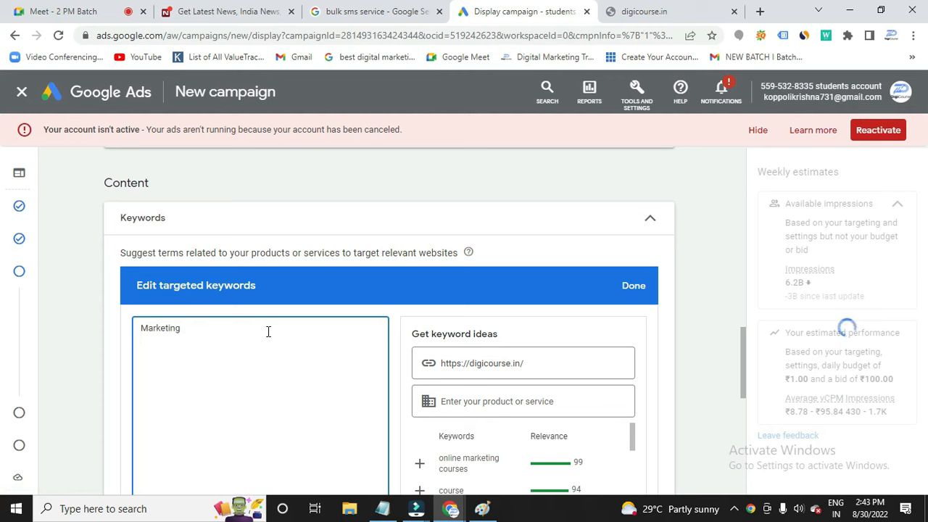
pyautogui.press('Return')
pyautogui.write('S')
pyautogui.write('arketing')
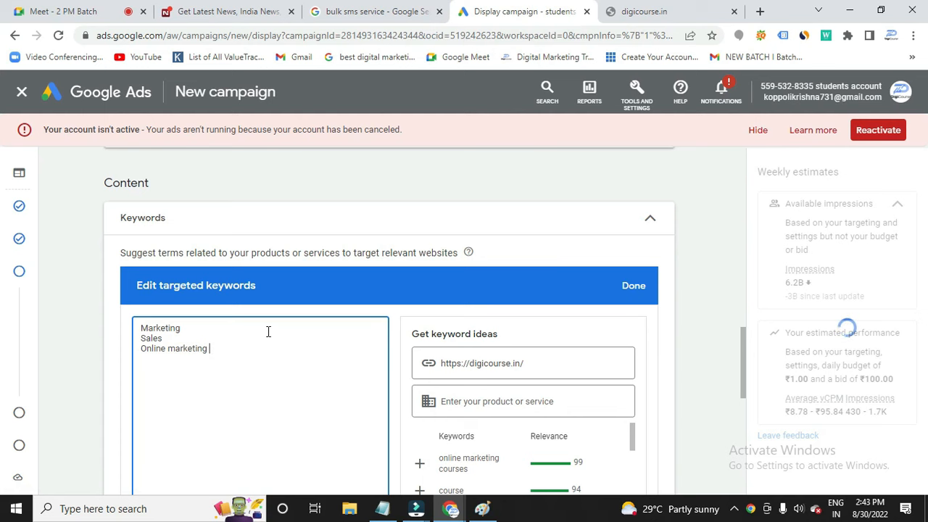
# Switch to Paint, outline the two green ellipses below the Google Adsense box in freehand green, and return to the campaign.
pyautogui.moveTo(392, 513)
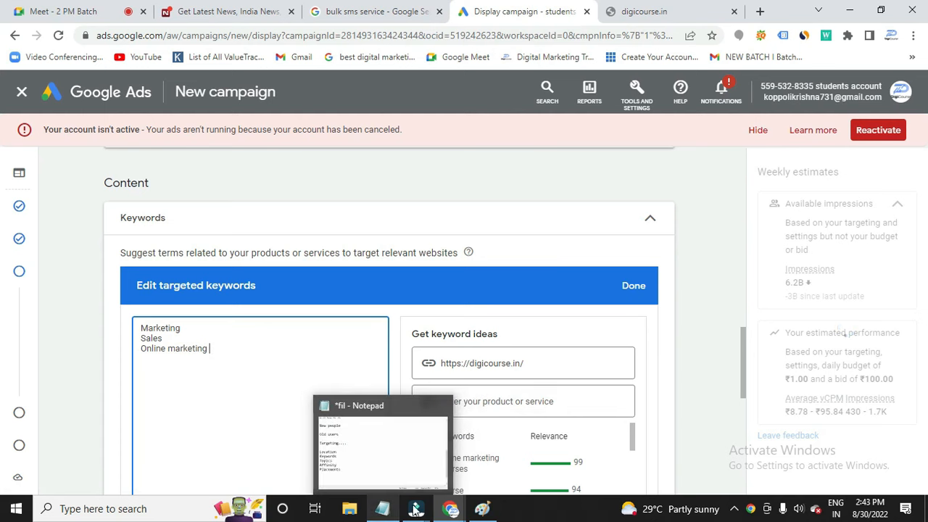
pyautogui.click(483, 508)
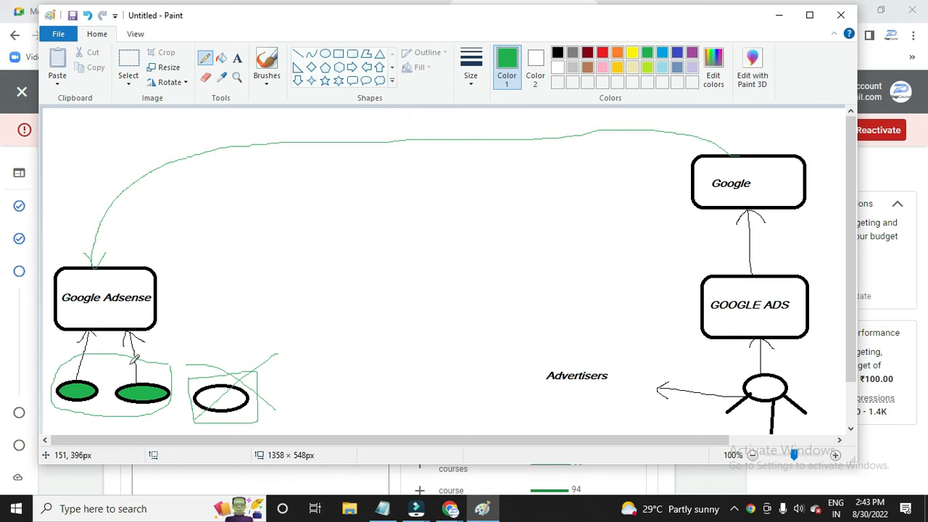
pyautogui.moveTo(54, 371)
pyautogui.mouseDown()
pyautogui.moveTo(59, 400)
pyautogui.moveTo(123, 415)
pyautogui.moveTo(150, 412)
pyautogui.moveTo(174, 390)
pyautogui.mouseUp()
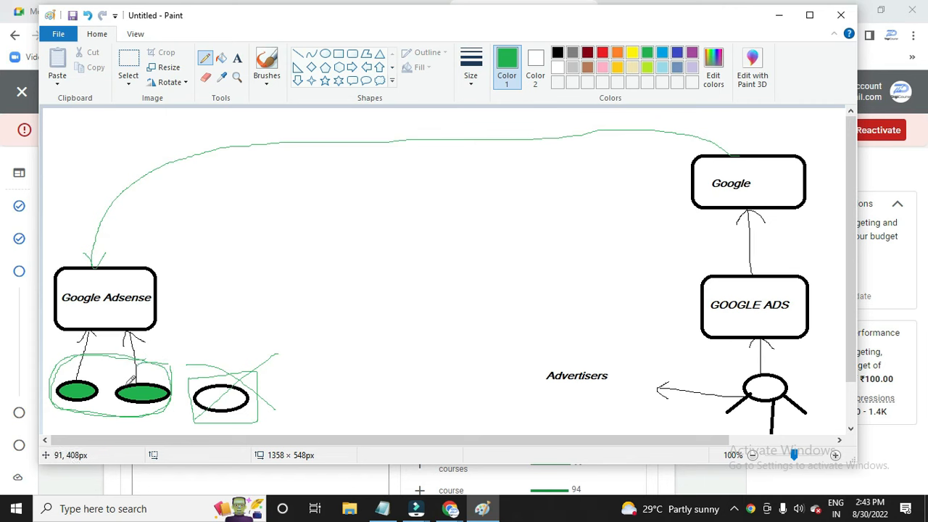
pyautogui.click(779, 16)
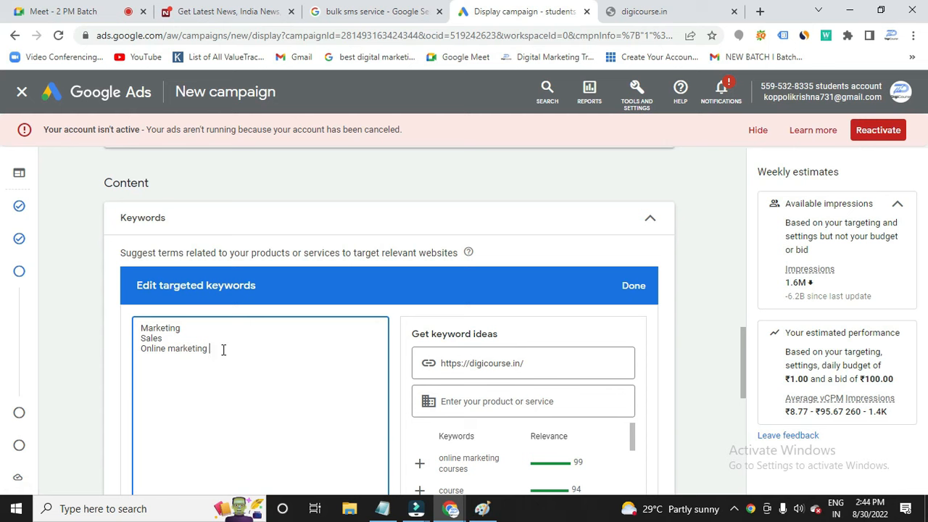
# In Paint, circle the two green ellipses once more and cross out the unfilled ellipse beside them with two green strokes.
pyautogui.click(482, 508)
pyautogui.moveTo(143, 358)
pyautogui.mouseDown()
pyautogui.moveTo(46, 372)
pyautogui.moveTo(71, 414)
pyautogui.moveTo(167, 406)
pyautogui.mouseUp()
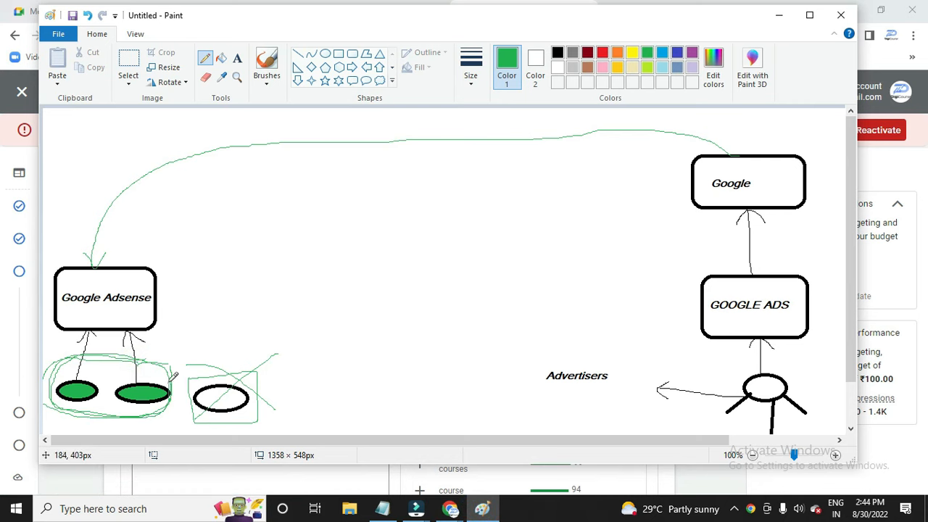
pyautogui.moveTo(185, 363); pyautogui.dragTo(299, 428)
pyautogui.moveTo(288, 353); pyautogui.dragTo(186, 420)
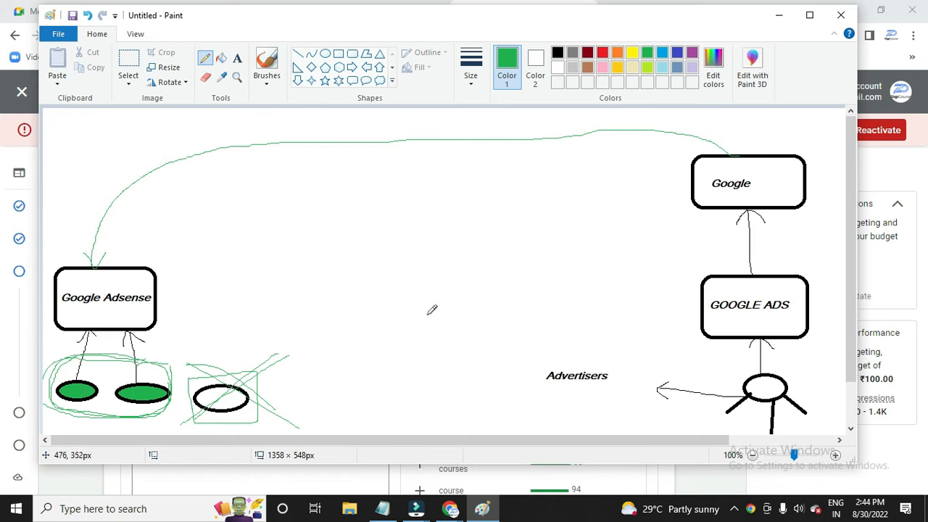
# Return from Paint to the Google Ads campaign and confirm the targeted keywords.
pyautogui.click(782, 15)
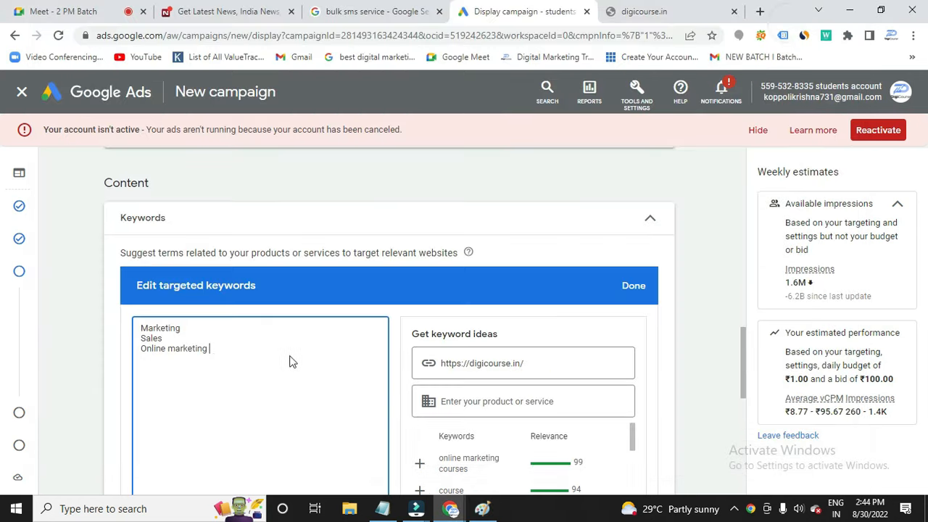
pyautogui.click(633, 287)
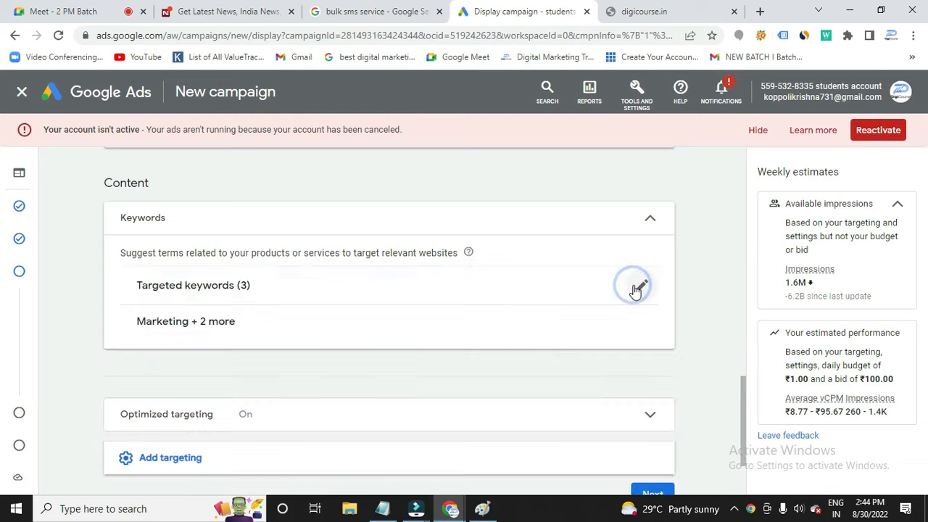
pyautogui.scroll(-1, 353, 366)
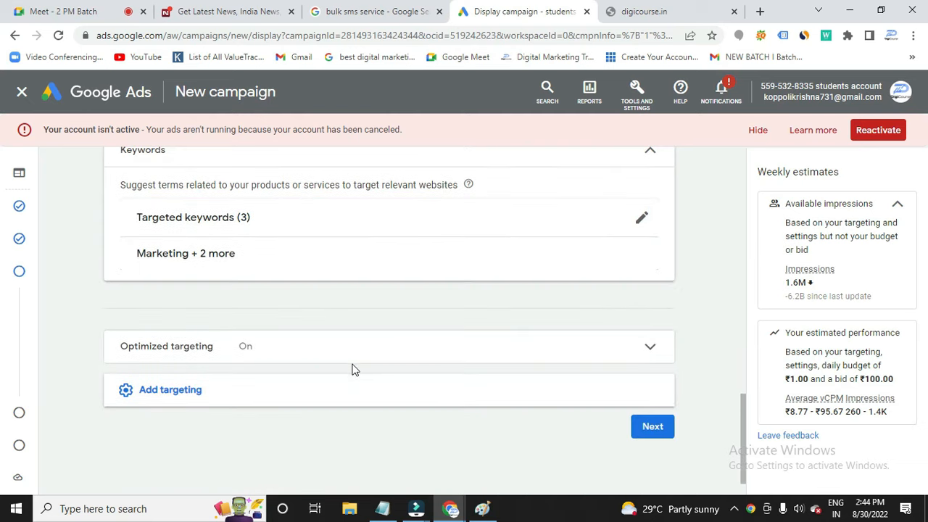
# Add topic targeting to the campaign's content targeting and open its topic selection.
pyautogui.click(185, 397)
pyautogui.scroll(-1, 367, 373)
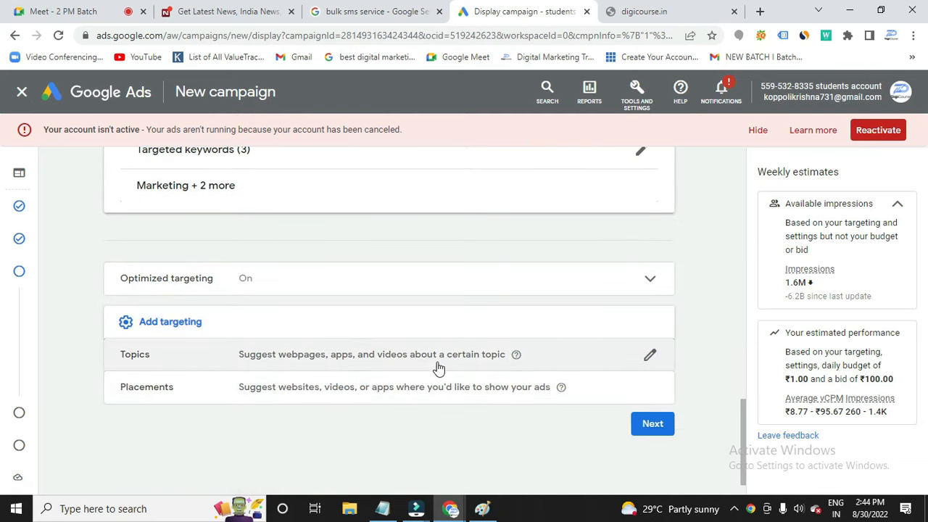
pyautogui.click(651, 354)
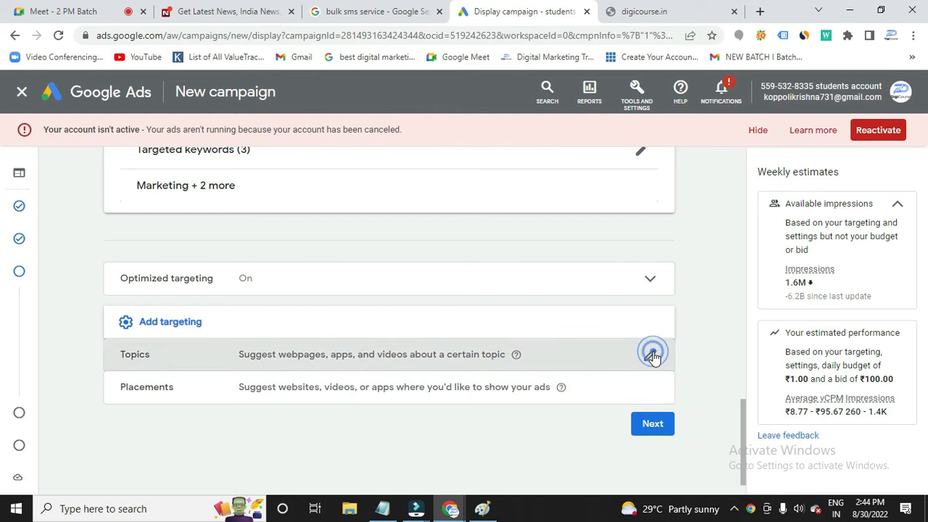
# Look through the available topics, including the Education subtopics under Jobs & Education.
pyautogui.scroll(-2, 238, 413)
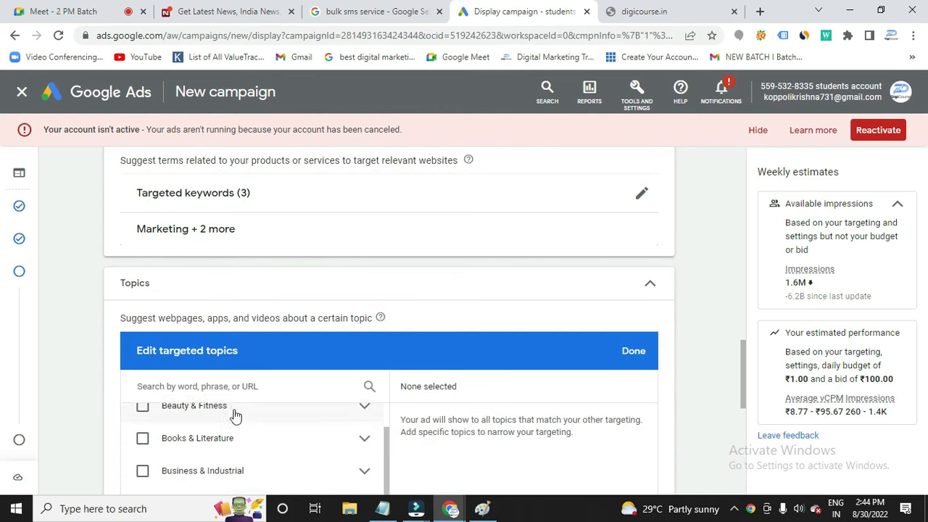
pyautogui.scroll(-1, 235, 415)
pyautogui.scroll(-2, 342, 276)
pyautogui.scroll(-4, 220, 388)
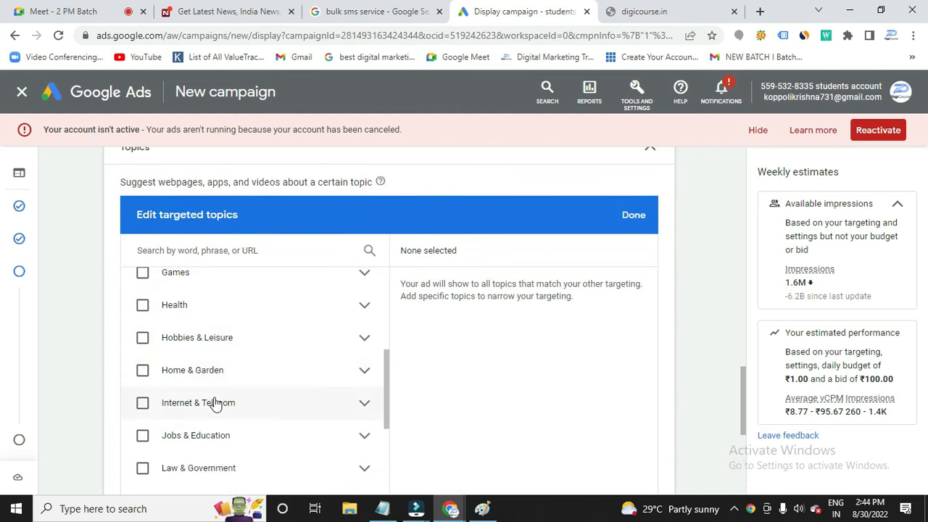
pyautogui.click(365, 435)
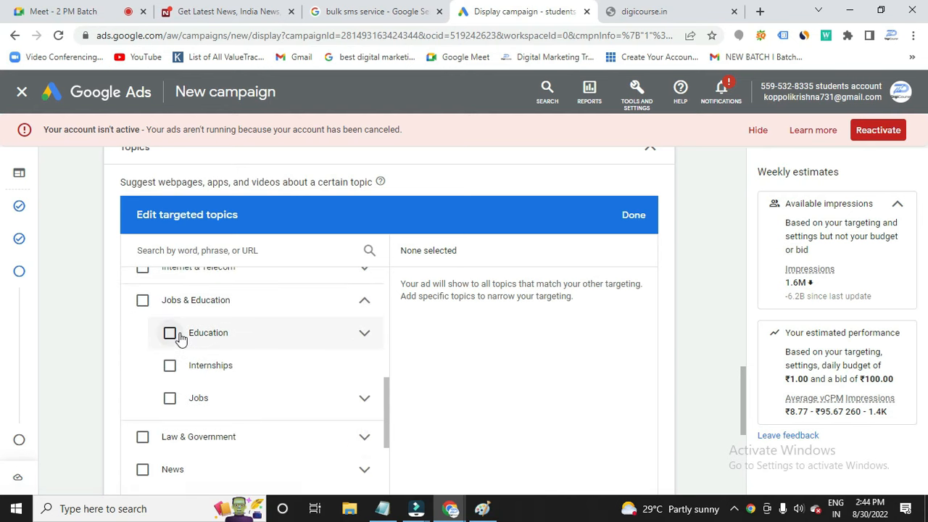
pyautogui.click(365, 336)
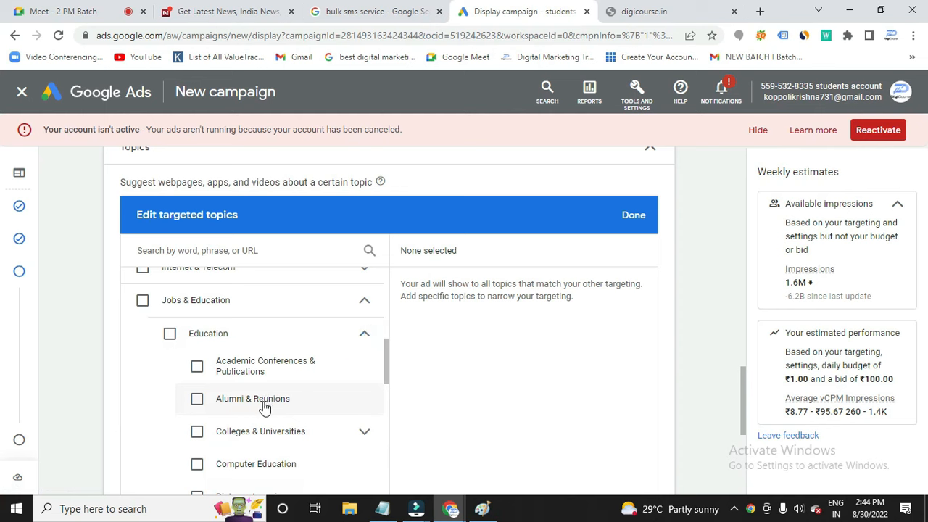
pyautogui.scroll(-1, 265, 408)
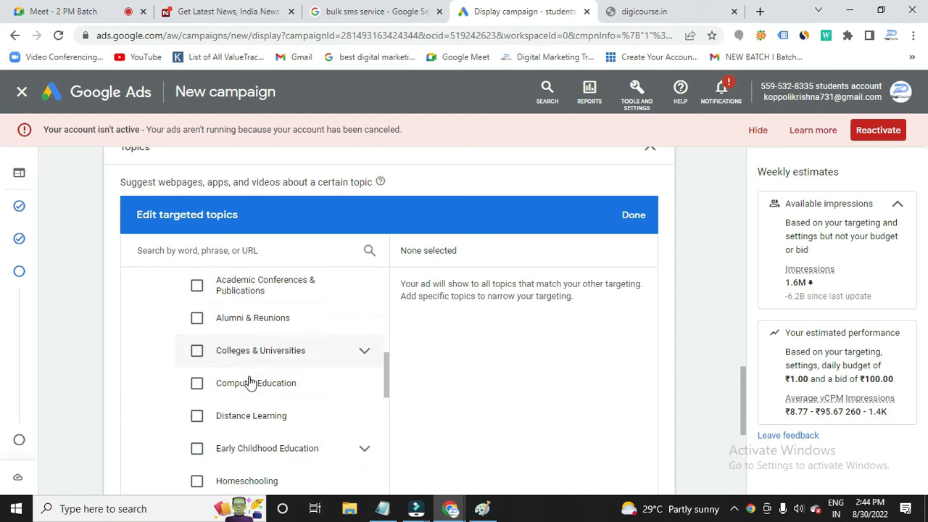
pyautogui.scroll(-6, 248, 383)
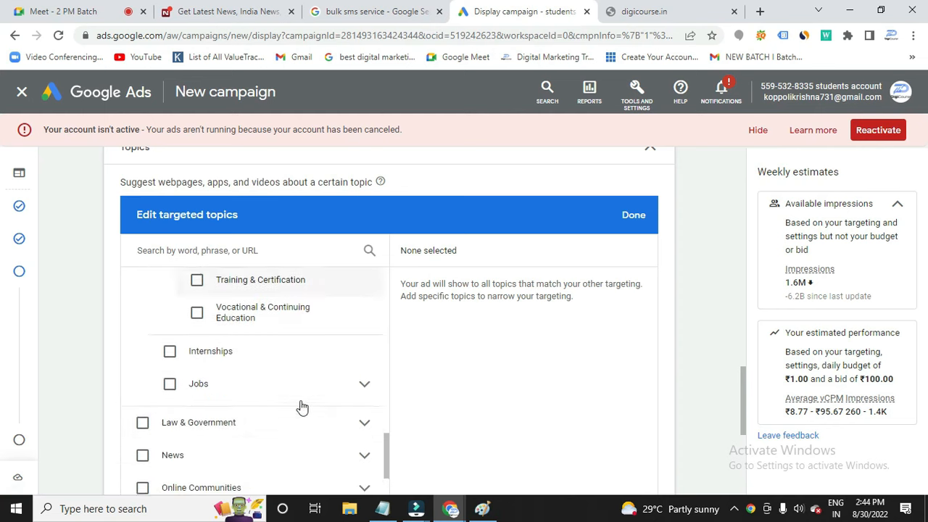
pyautogui.scroll(-2, 303, 408)
# Try targeting the Online Journals & Personal Sites topic under Online Communities and clear that selection again.
pyautogui.click(362, 352)
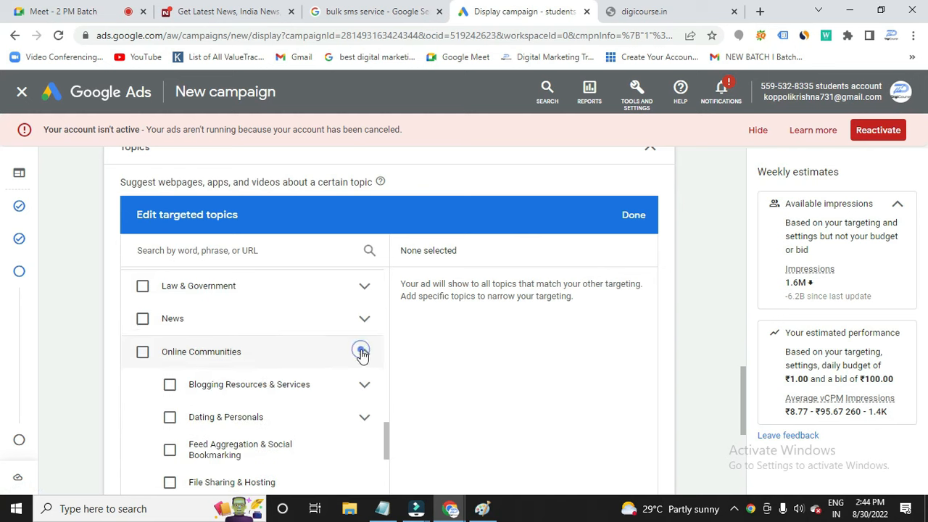
pyautogui.scroll(-1, 269, 408)
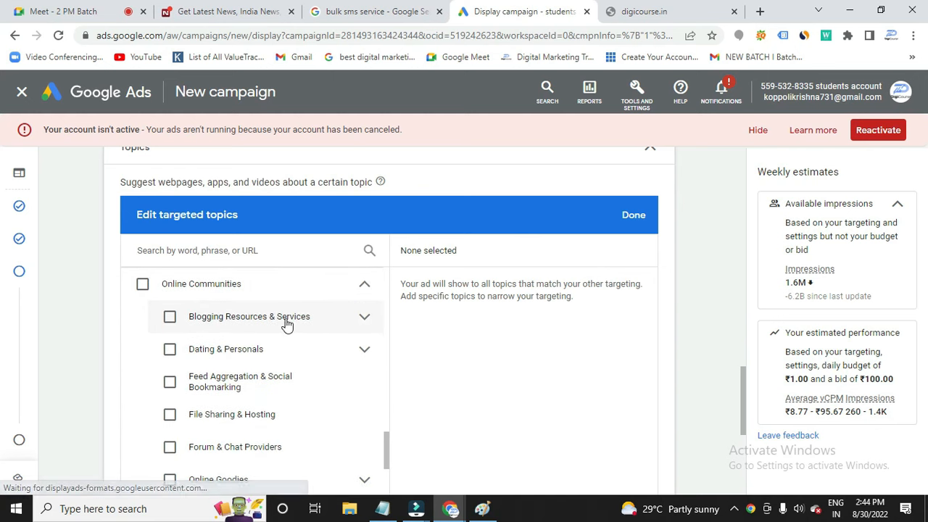
pyautogui.scroll(-1, 222, 401)
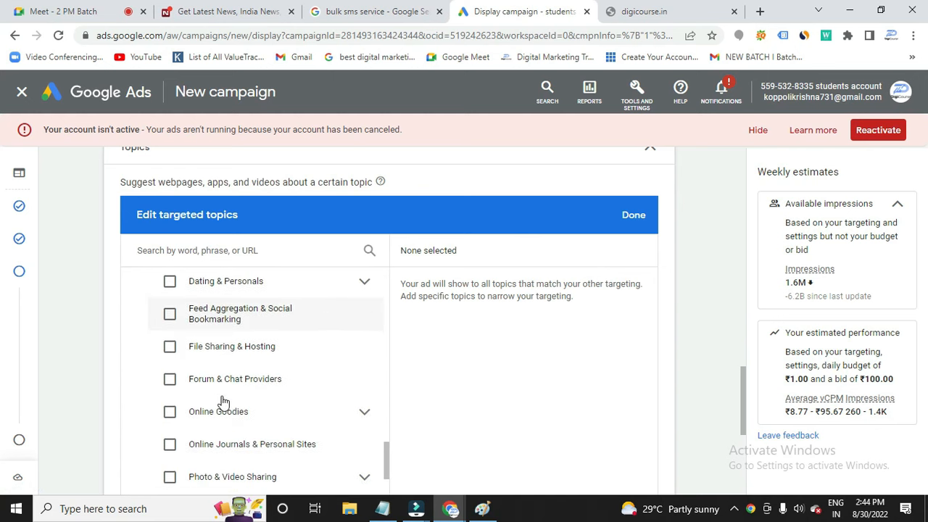
pyautogui.scroll(-2, 223, 402)
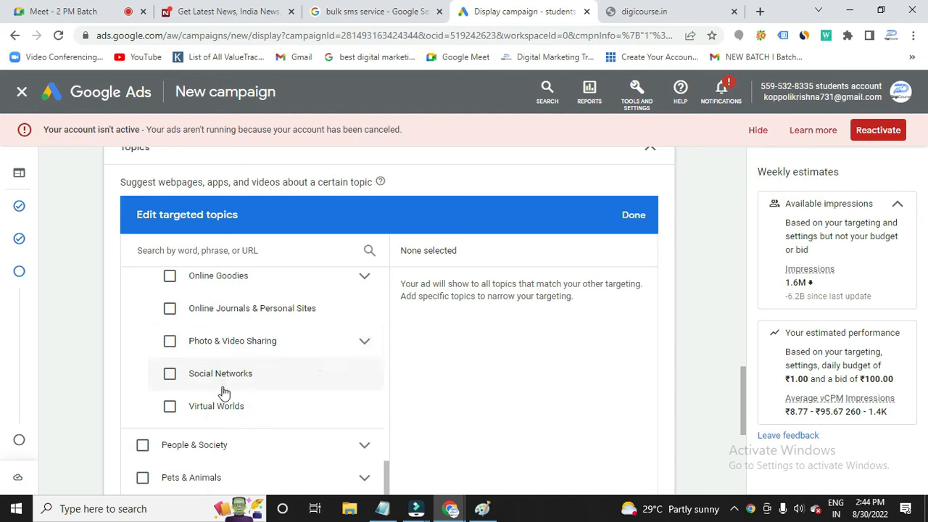
pyautogui.click(171, 310)
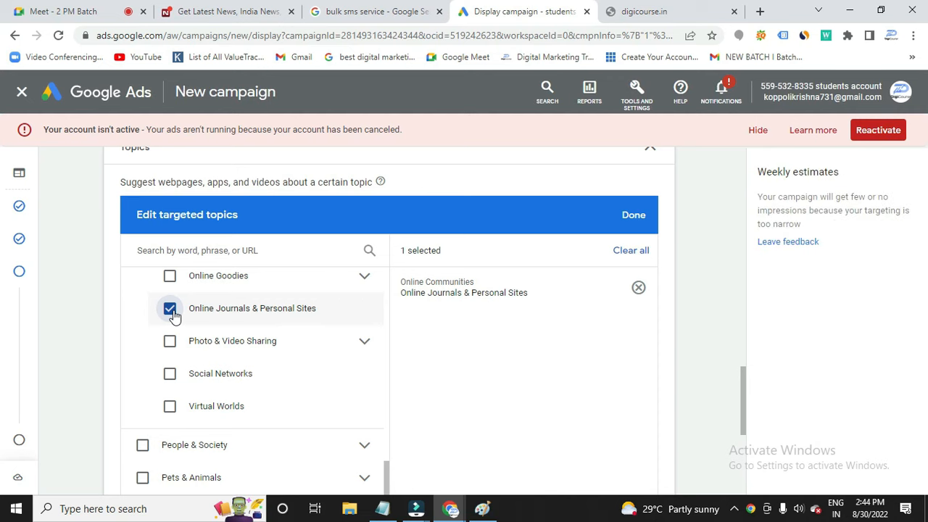
pyautogui.click(171, 312)
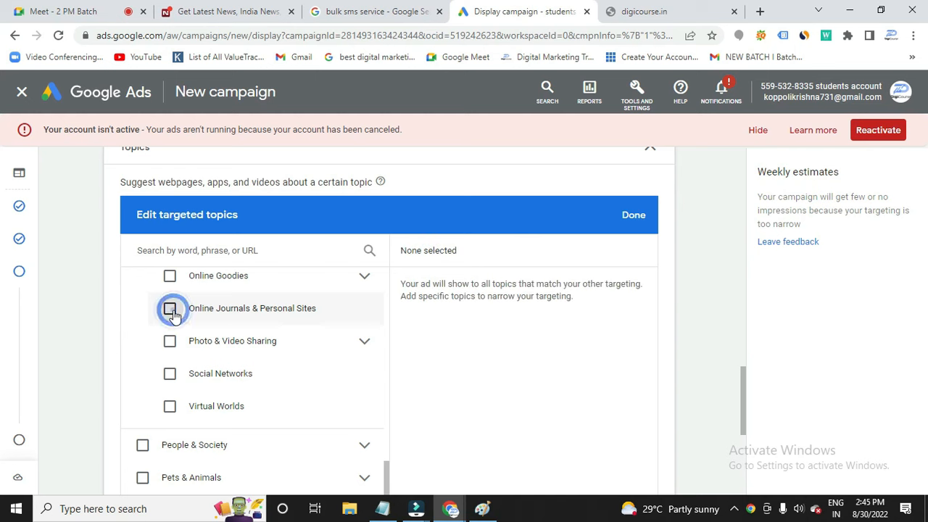
# Leave the topics unselected and add placement targeting to the campaign.
pyautogui.scroll(-2, 247, 374)
pyautogui.scroll(-2, 250, 382)
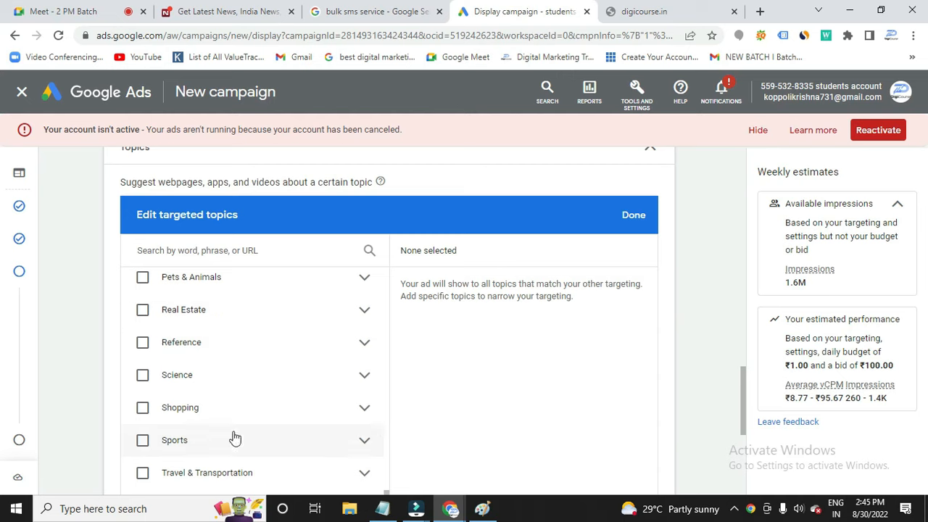
pyautogui.scroll(-1, 366, 435)
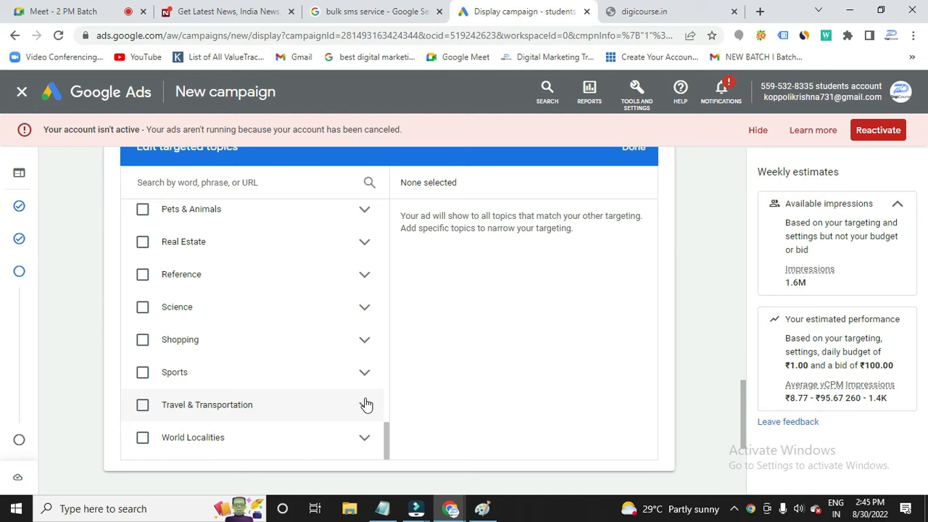
pyautogui.scroll(-3, 348, 387)
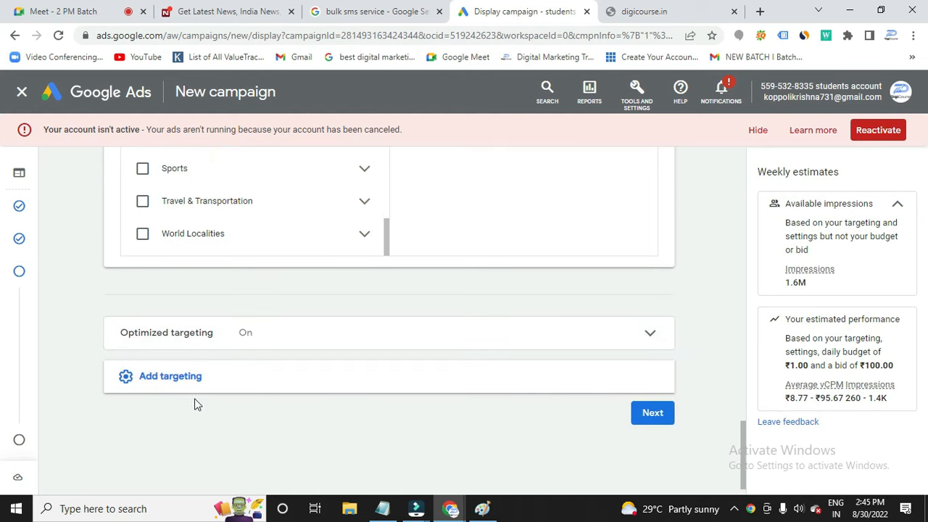
pyautogui.click(187, 388)
pyautogui.scroll(-1, 196, 395)
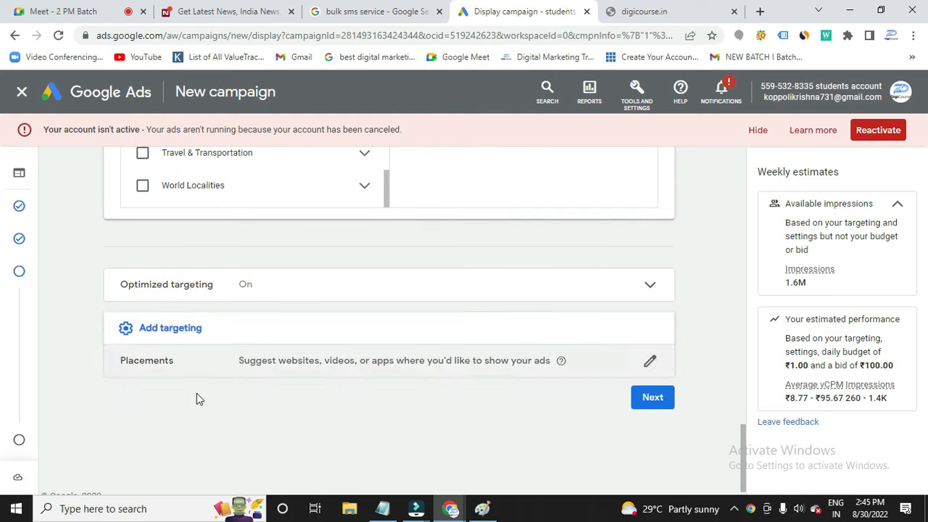
pyautogui.click(342, 356)
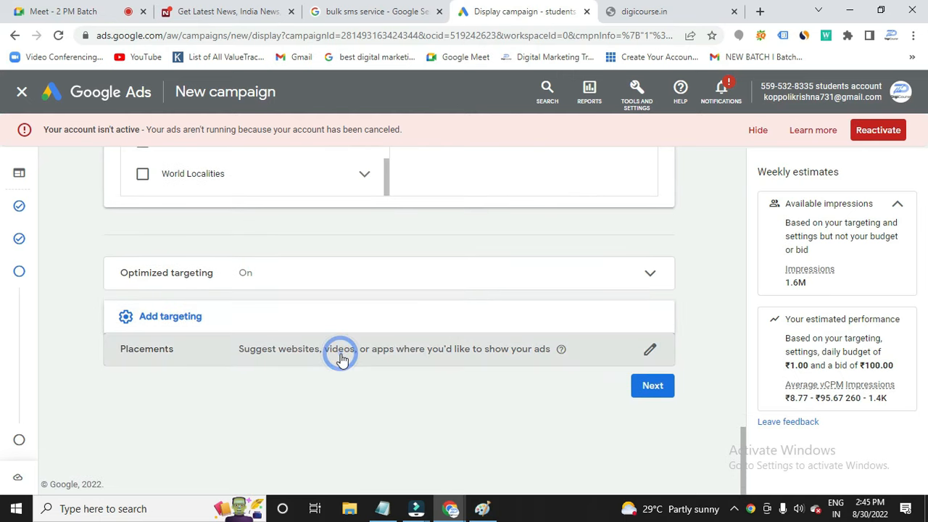
pyautogui.scroll(-2, 344, 400)
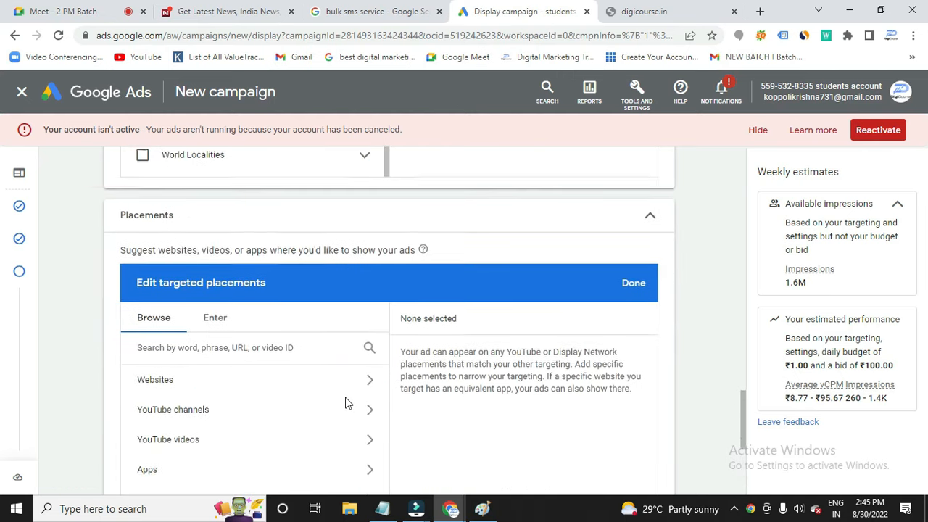
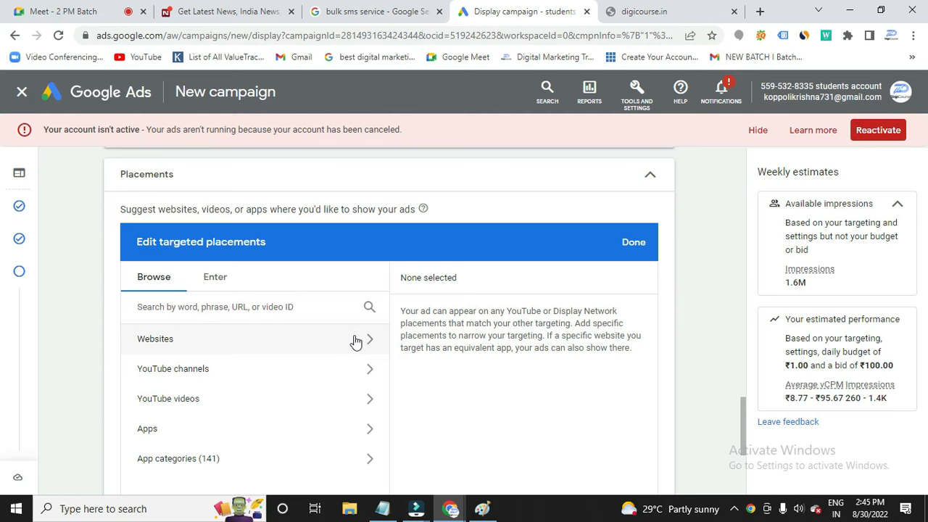
# Search the website placements for ndtv.com.
pyautogui.click(356, 340)
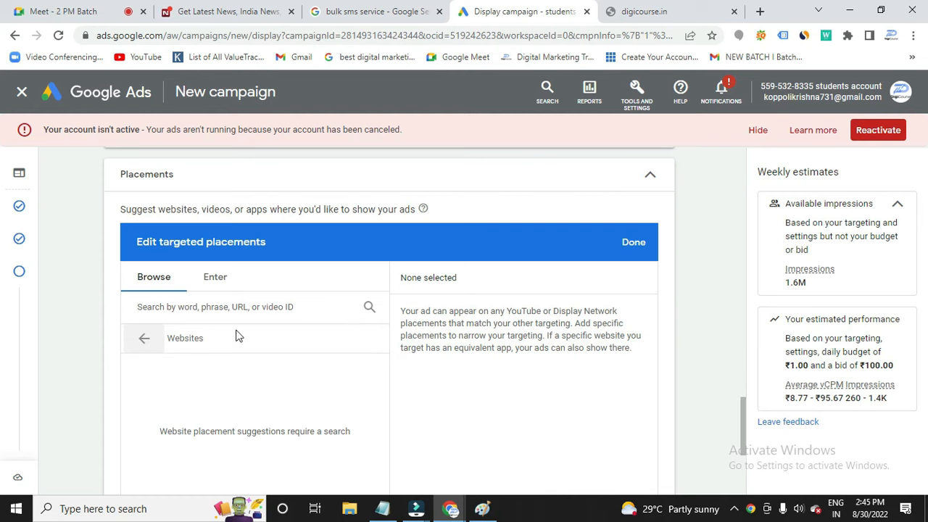
pyautogui.click(210, 306)
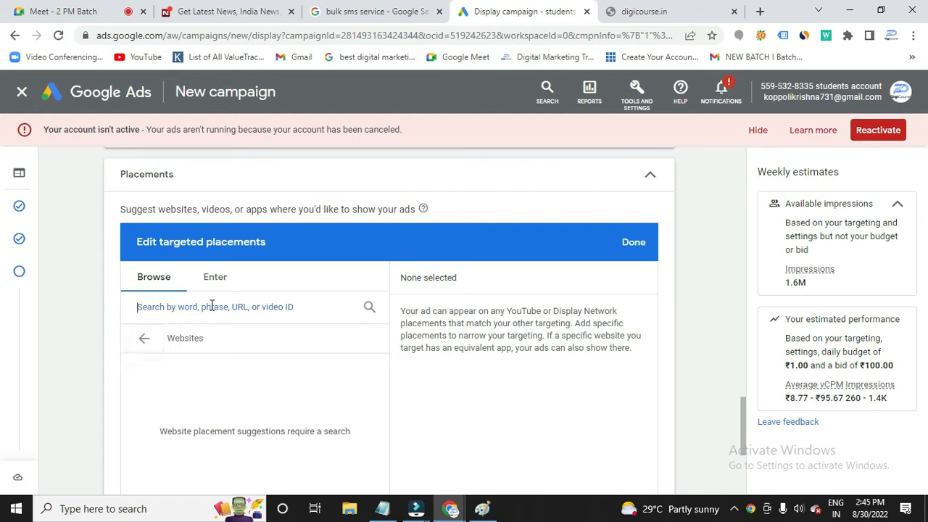
pyautogui.write('nd')
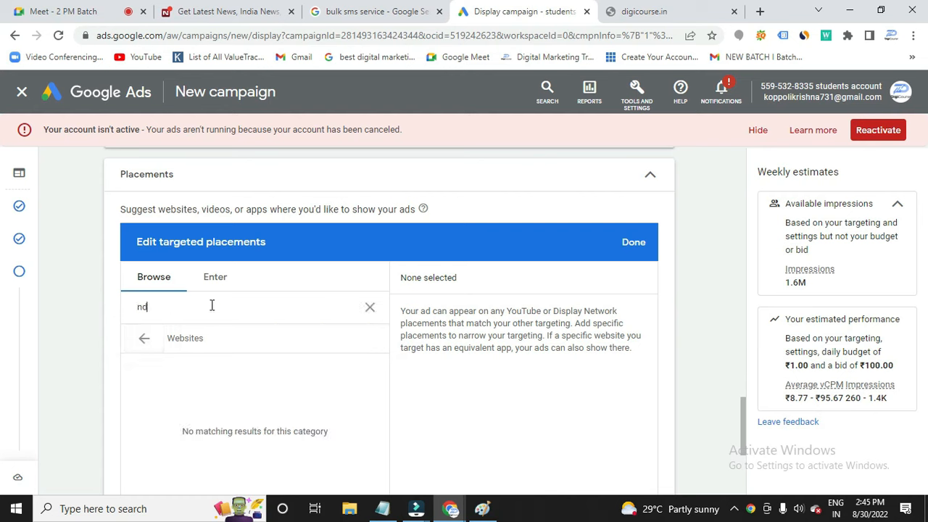
pyautogui.write('tv.com')
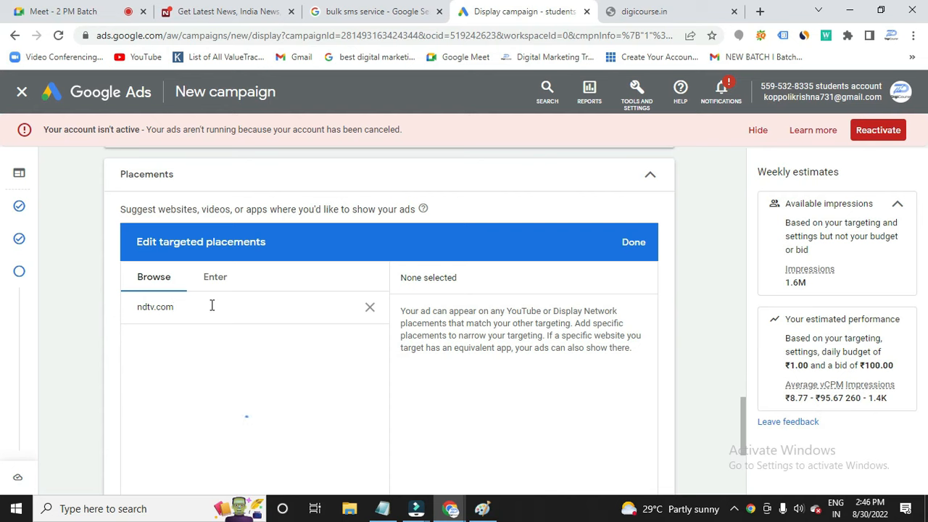
# Enter ndtv.com and hubspot.com manually, one per line, and add both as targeted placements.
pyautogui.click(216, 277)
pyautogui.click(222, 360)
pyautogui.write('ndtv.com')
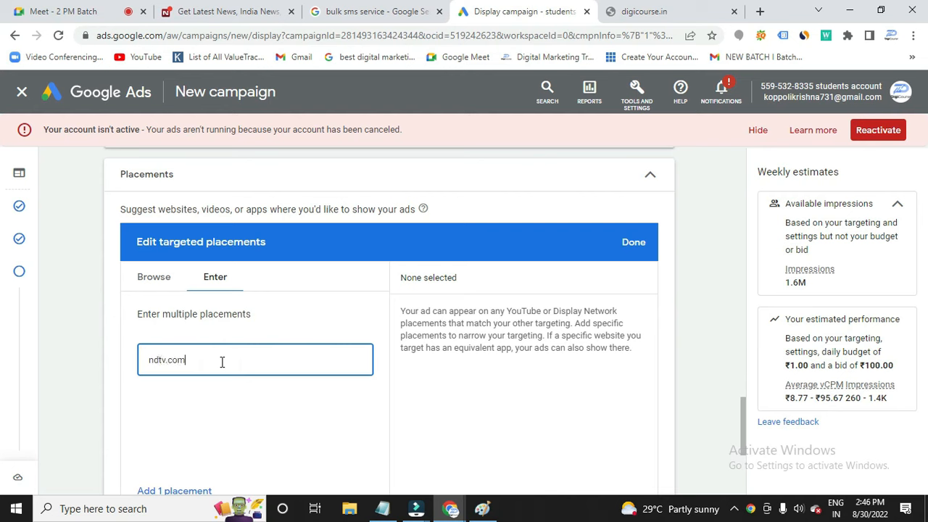
pyautogui.press('Return')
pyautogui.write('hubspo')
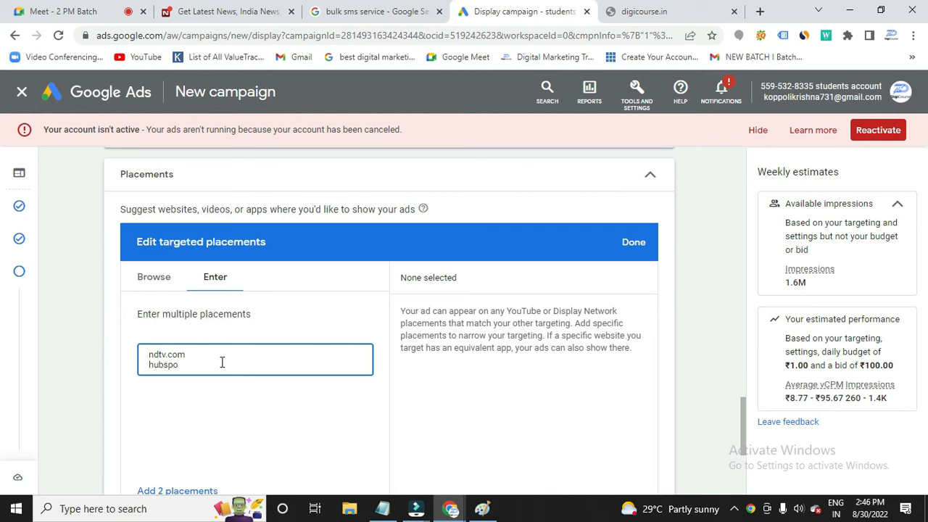
pyautogui.write('t.com')
pyautogui.press('Return')
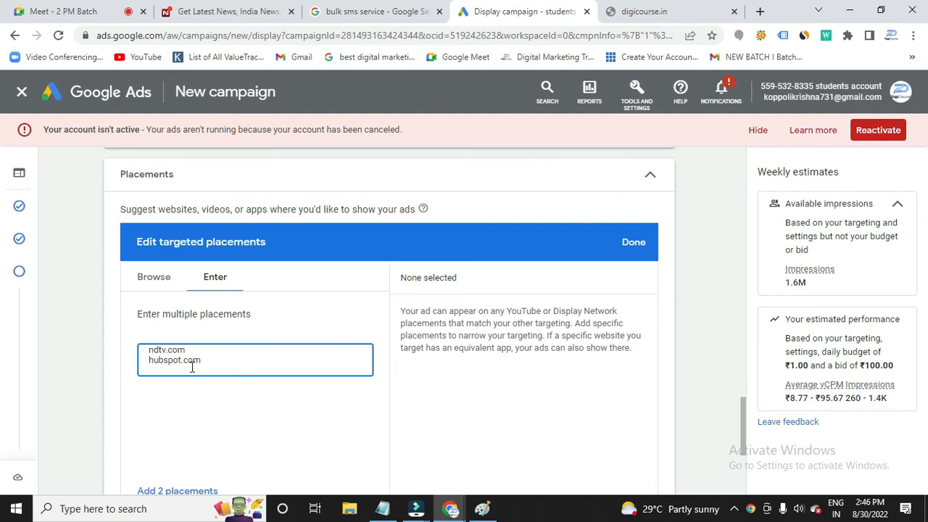
pyautogui.scroll(-1, 180, 474)
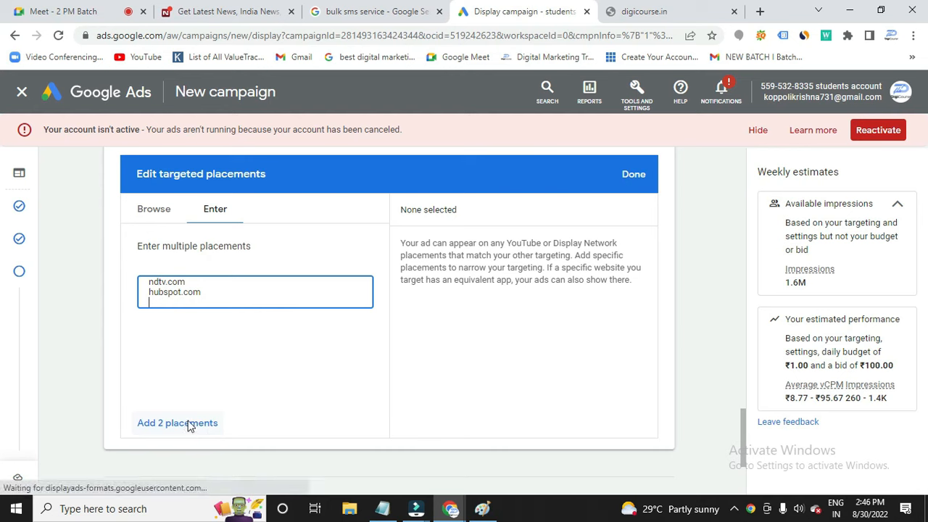
pyautogui.click(176, 423)
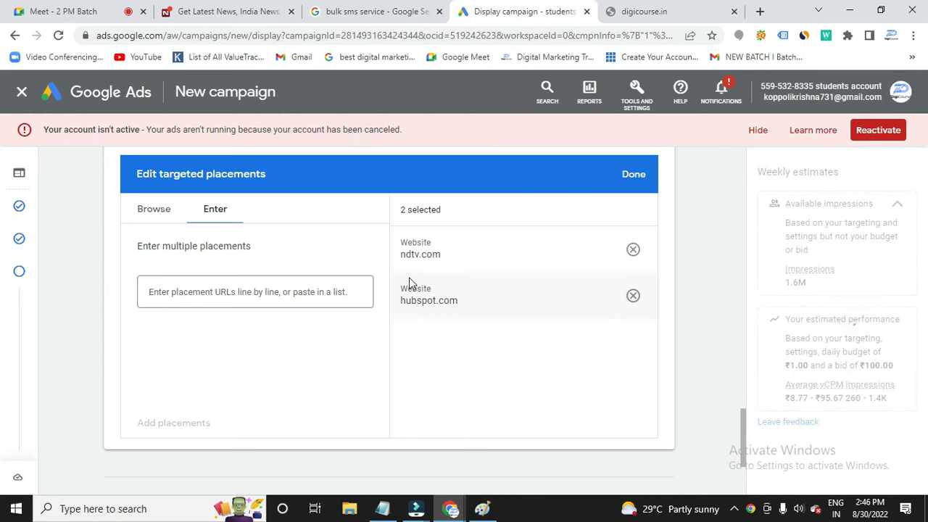
# Go back to browsing placements and remove hubspot.com and ndtv.com from the targeted placements.
pyautogui.click(147, 213)
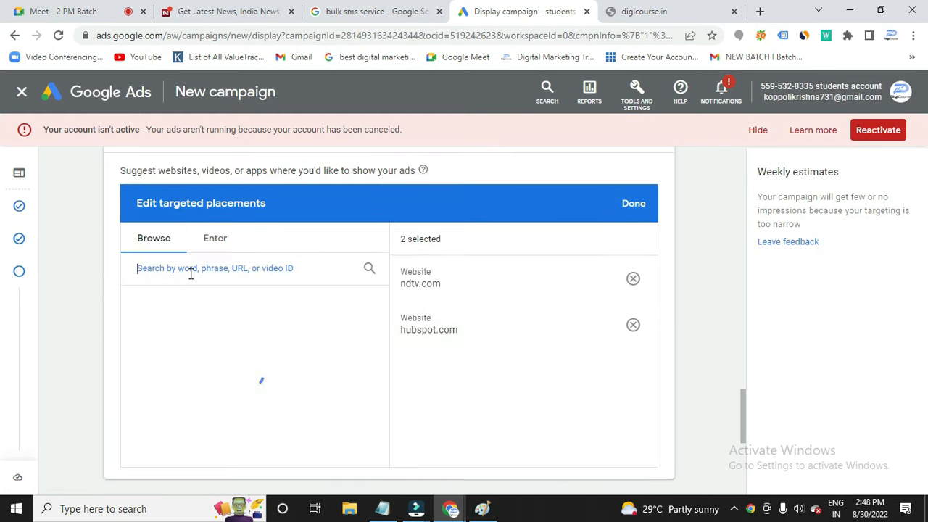
pyautogui.click(633, 325)
pyautogui.click(633, 278)
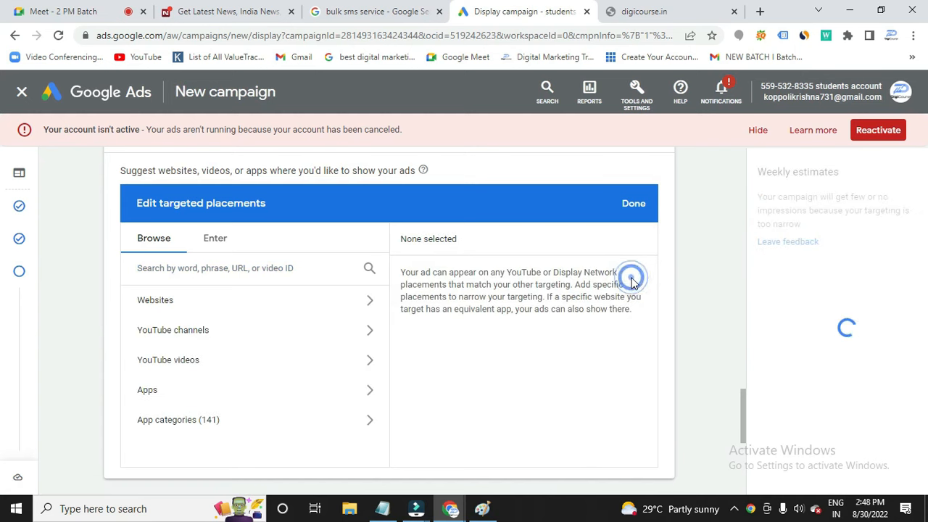
# Finish the placement targeting with no placements selected, review the targeting settings, and continue to ad creation with optimized targeting enabled.
pyautogui.click(634, 204)
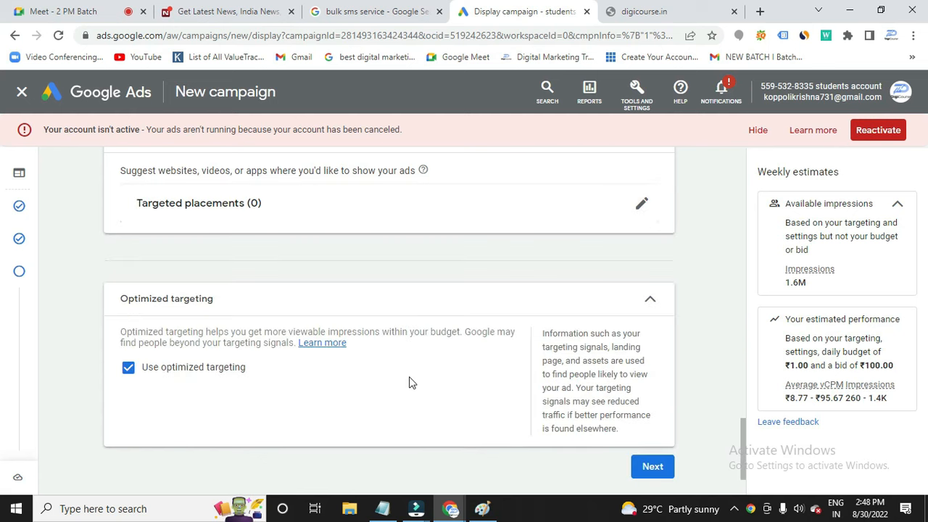
pyautogui.scroll(3, 409, 383)
pyautogui.scroll(3, 409, 383)
pyautogui.scroll(4, 409, 383)
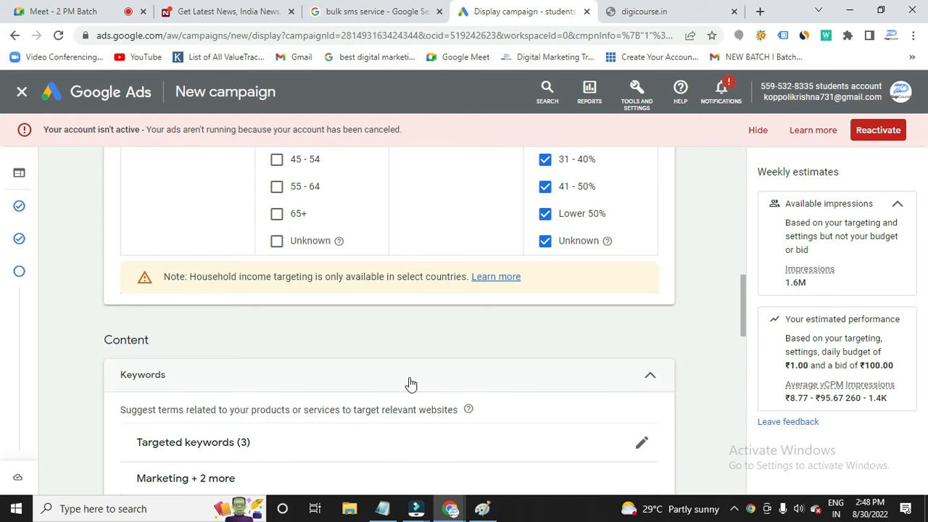
pyautogui.scroll(4, 355, 332)
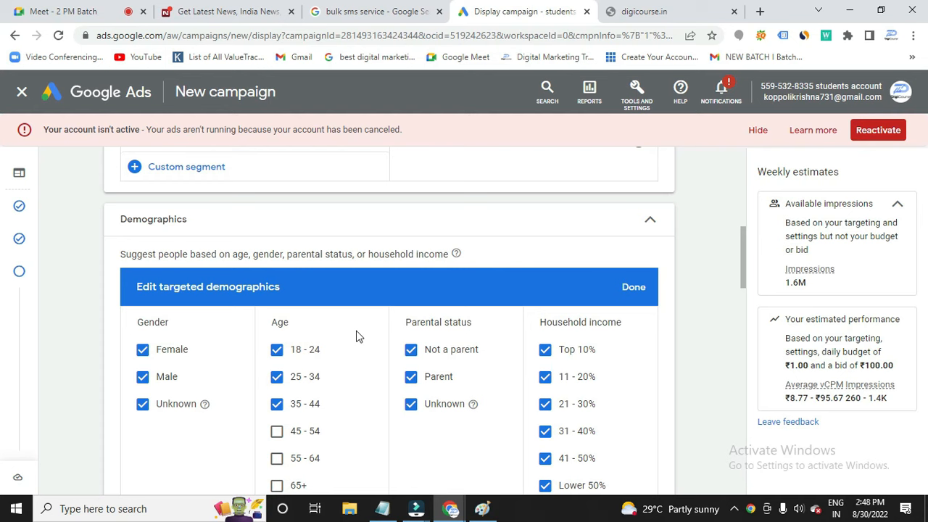
pyautogui.scroll(-10, 356, 337)
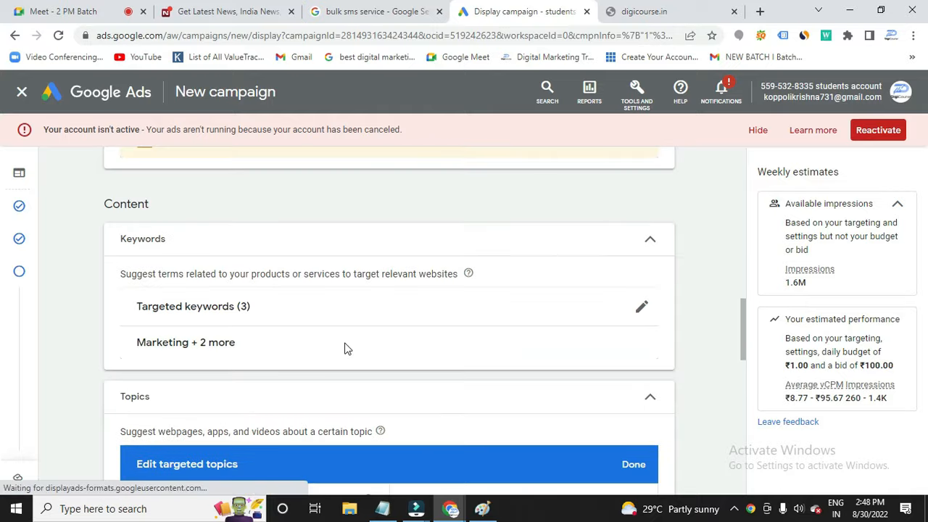
pyautogui.scroll(-7, 346, 349)
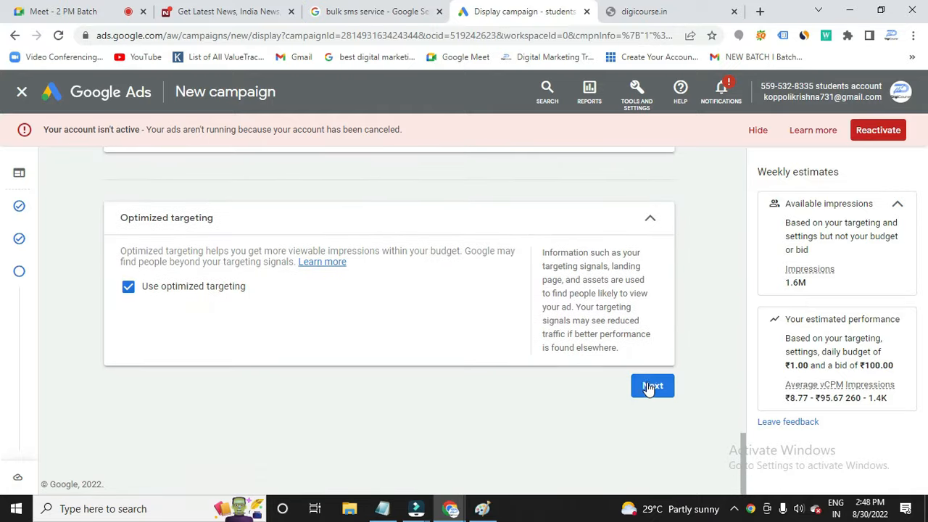
pyautogui.click(648, 385)
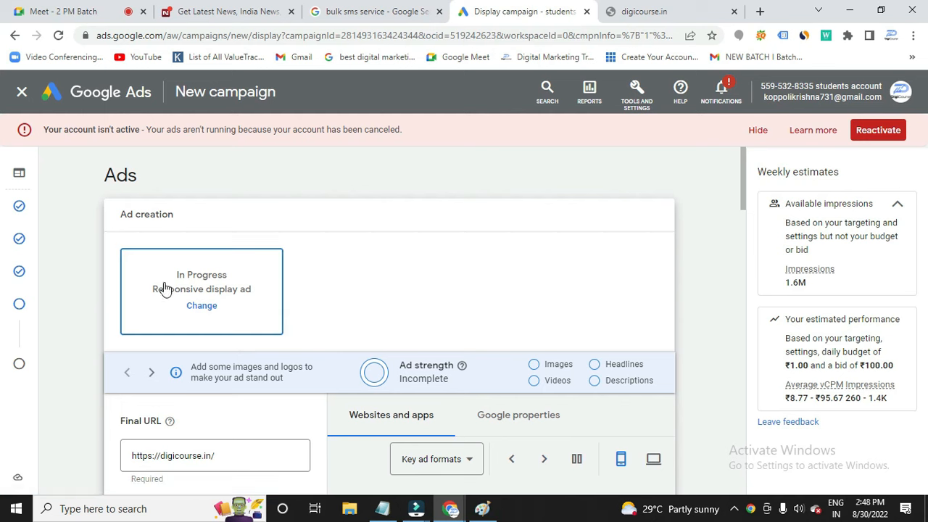
# Check which ad types are offered for the ad in progress, and close the choices without changing the type.
pyautogui.click(190, 305)
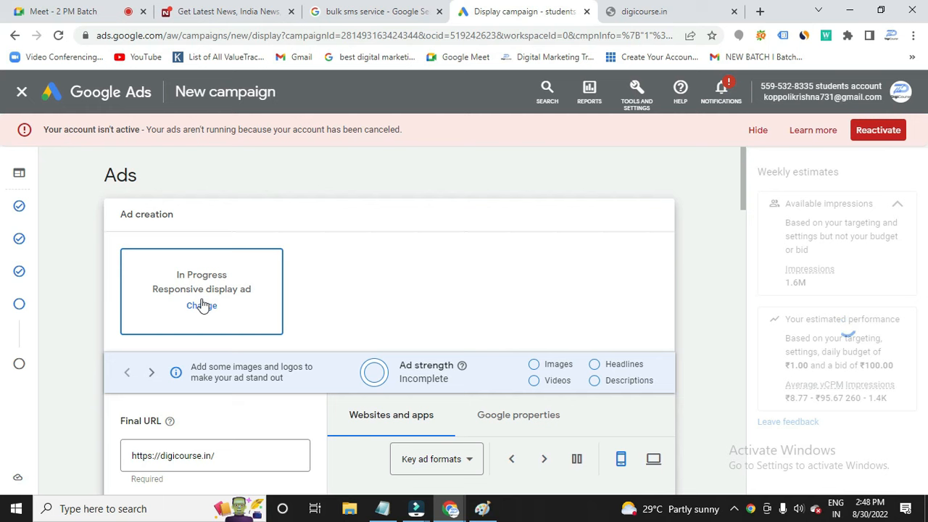
pyautogui.click(202, 306)
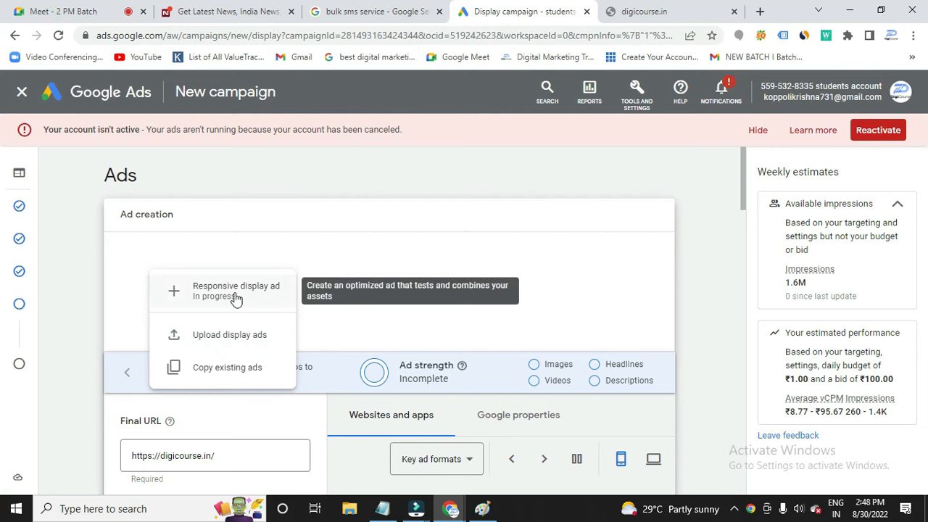
pyautogui.click(355, 258)
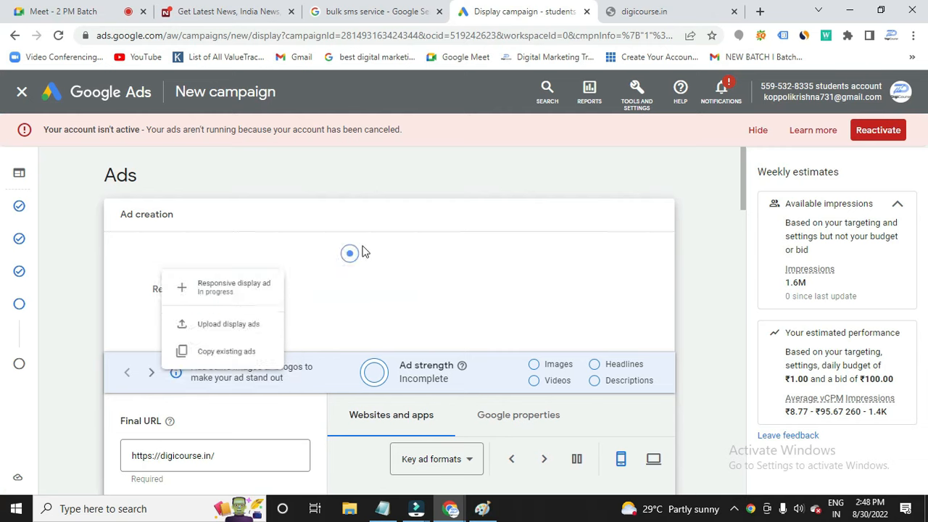
# Examine the banner and sponsored ad slots on the ndtv.com homepage, and return to the ad type choices in Google Ads.
pyautogui.click(258, 11)
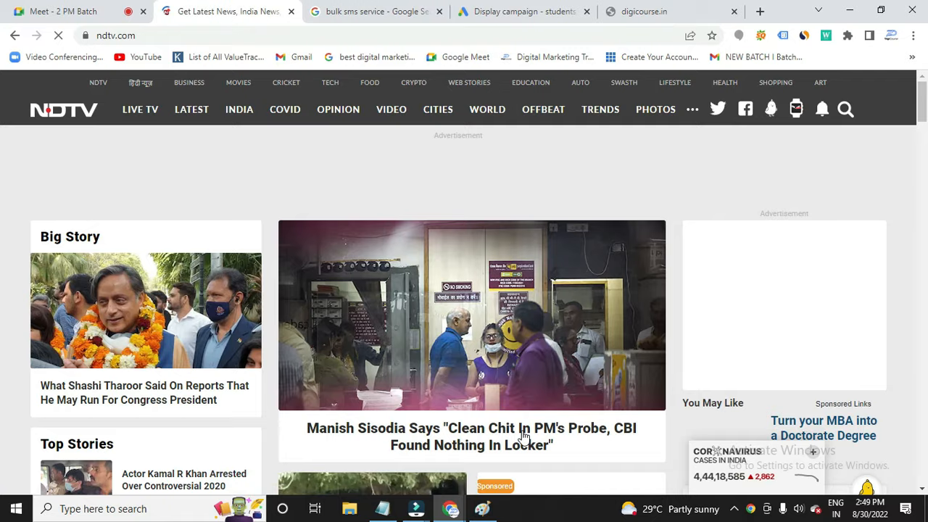
pyautogui.scroll(-2, 520, 437)
pyautogui.scroll(-1, 525, 438)
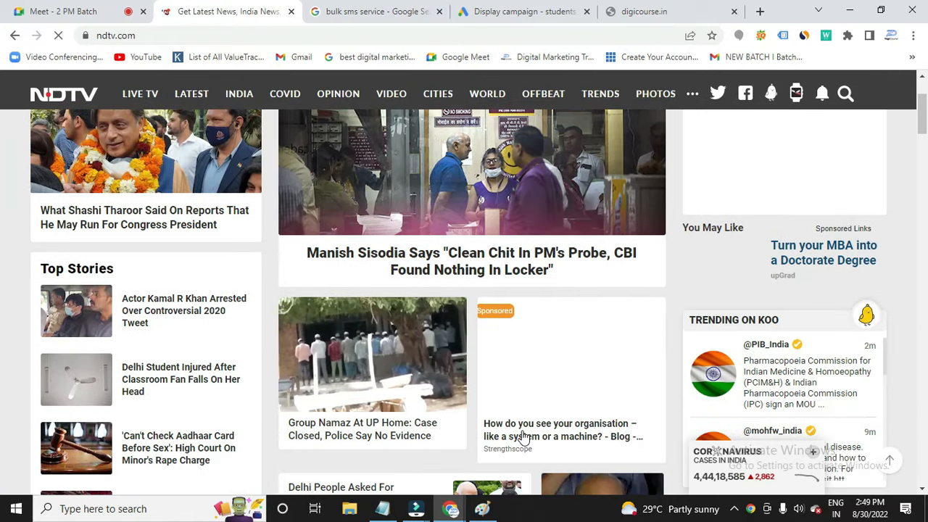
pyautogui.scroll(3, 524, 438)
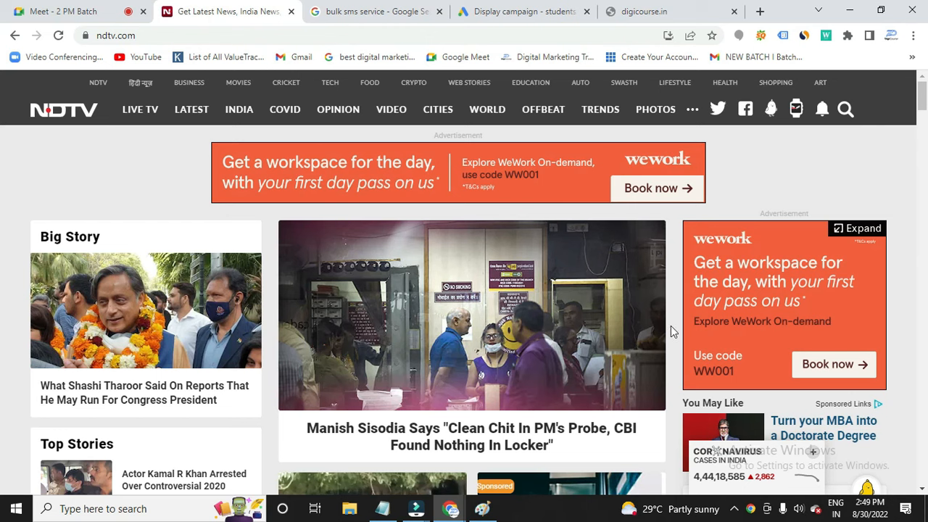
pyautogui.click(509, 14)
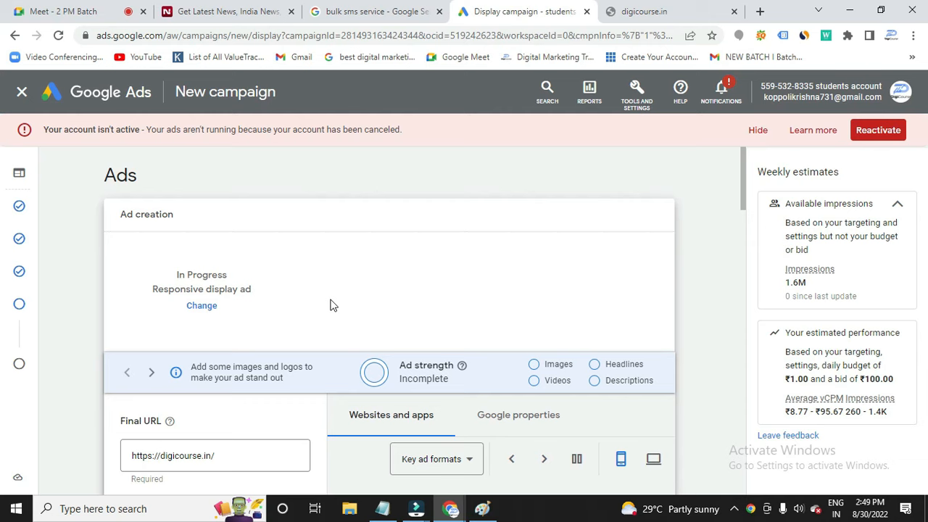
pyautogui.click(200, 306)
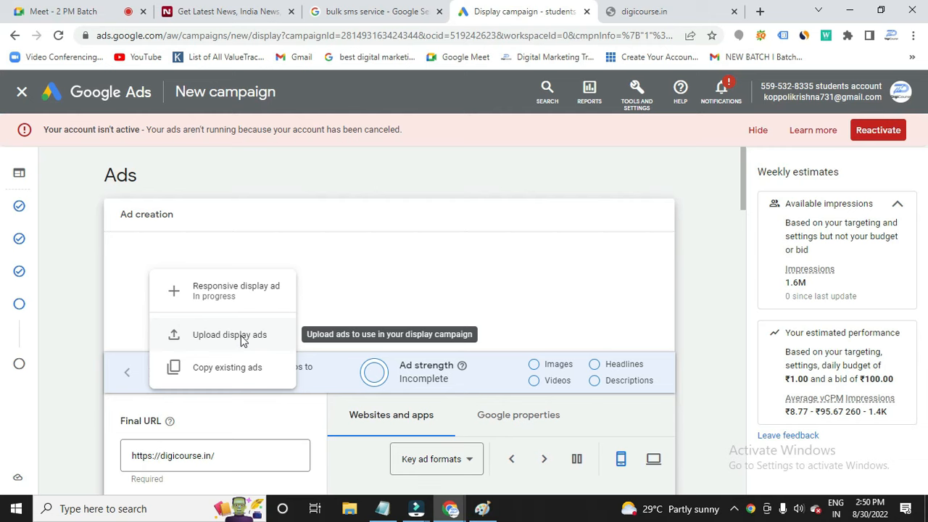
# Search Google for "display ads image size" in a new browser tab.
pyautogui.click(760, 11)
pyautogui.click(643, 38)
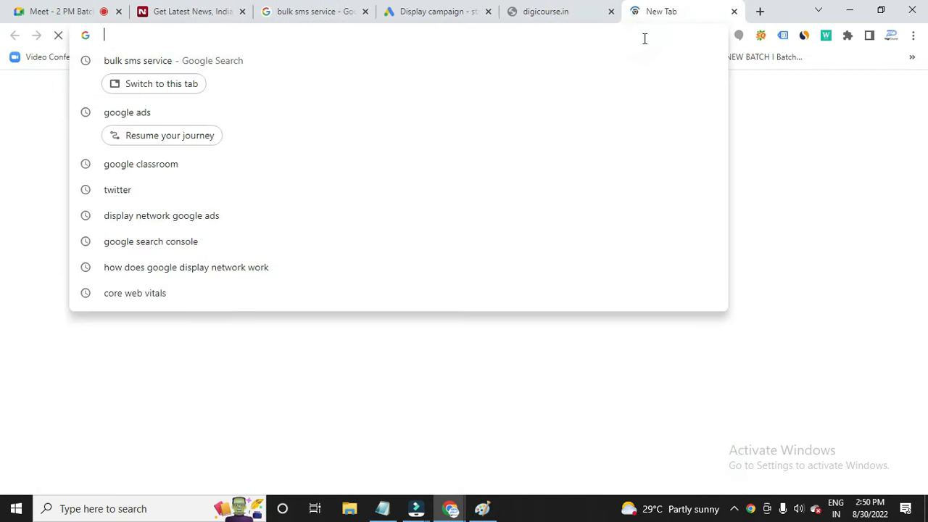
pyautogui.write('di')
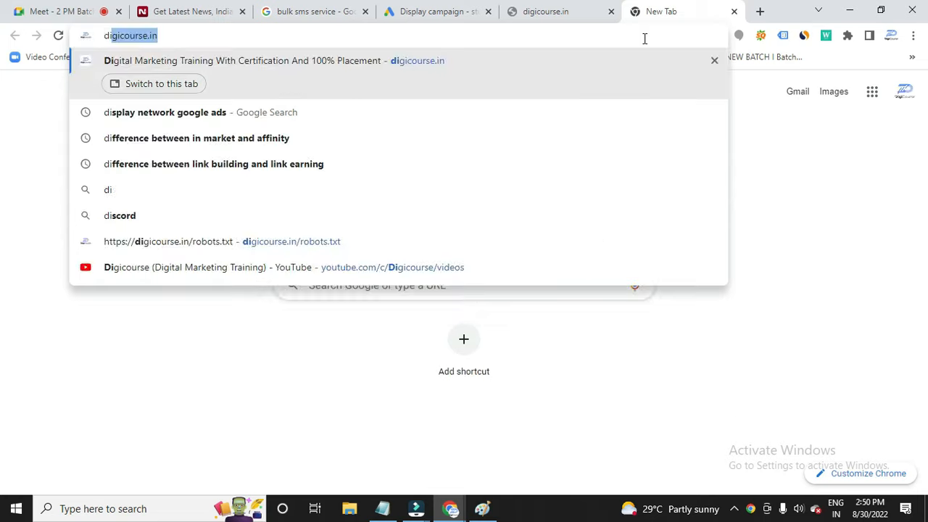
pyautogui.write('splay netwp')
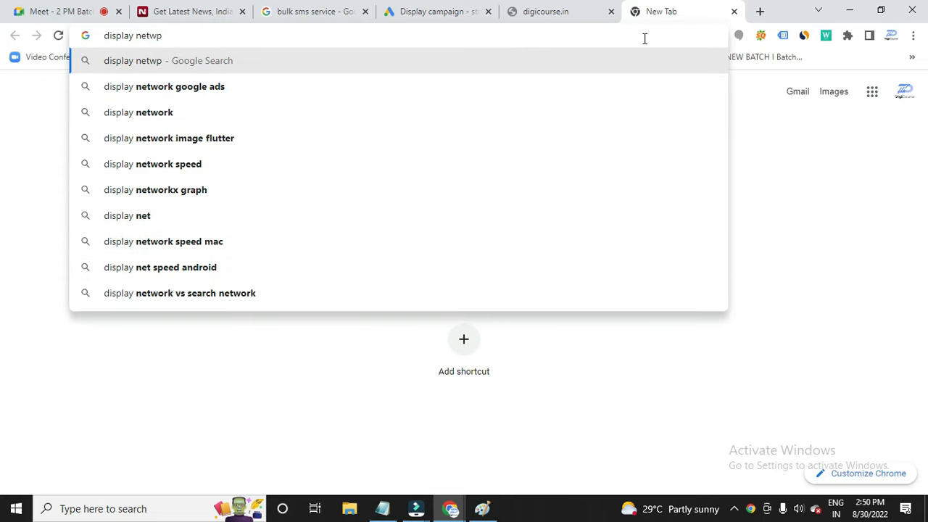
pyautogui.press('BackSpace')
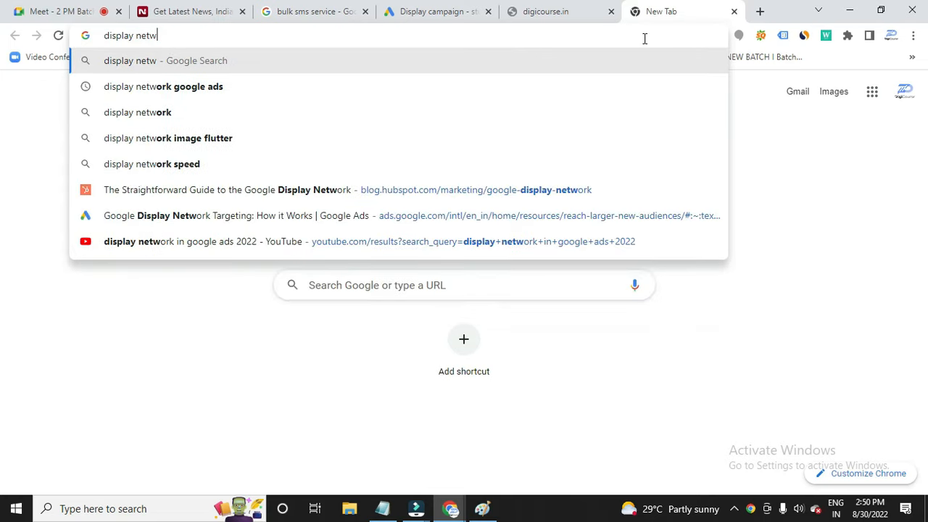
pyautogui.write('ork ima')
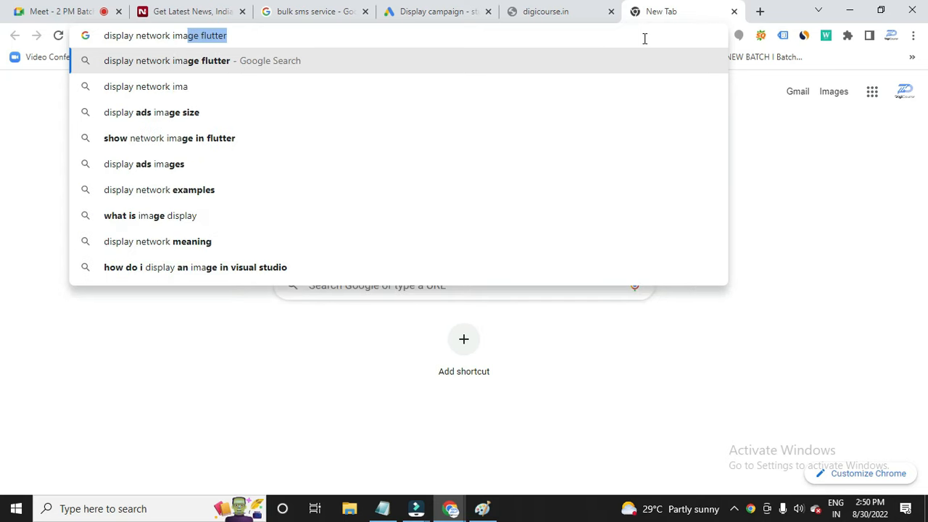
pyautogui.click(216, 115)
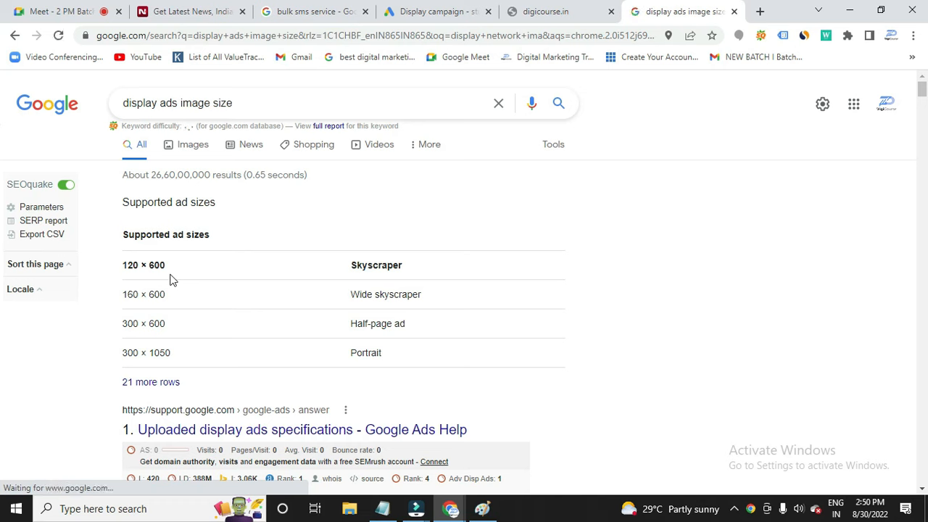
# Examine the supported ad sizes in the search result, from the skyscraper to the portrait format.
pyautogui.moveTo(128, 266); pyautogui.dragTo(169, 351)
pyautogui.click(167, 354)
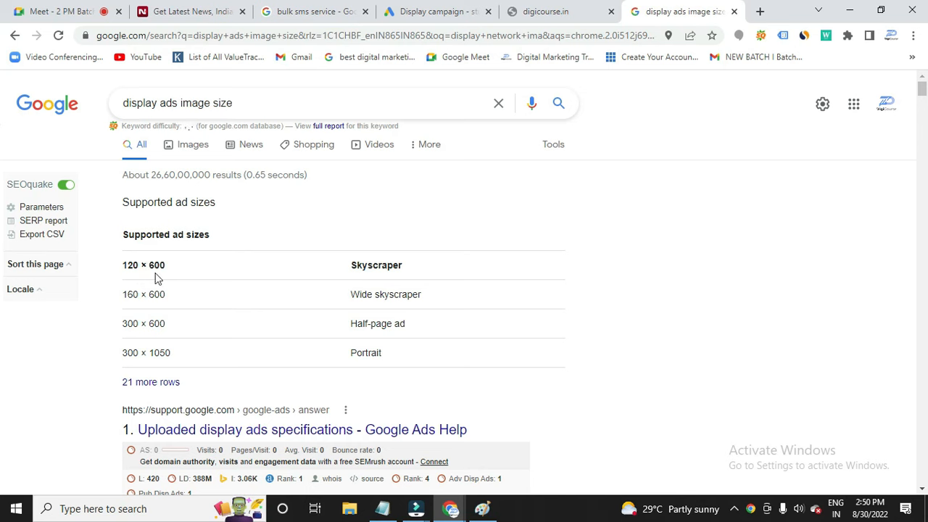
pyautogui.moveTo(129, 294); pyautogui.dragTo(173, 297)
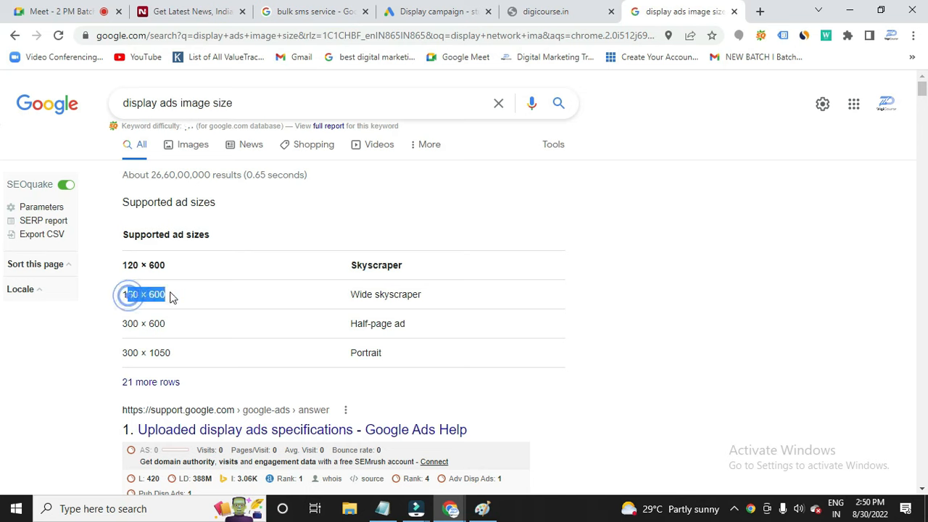
pyautogui.moveTo(127, 325); pyautogui.dragTo(165, 324)
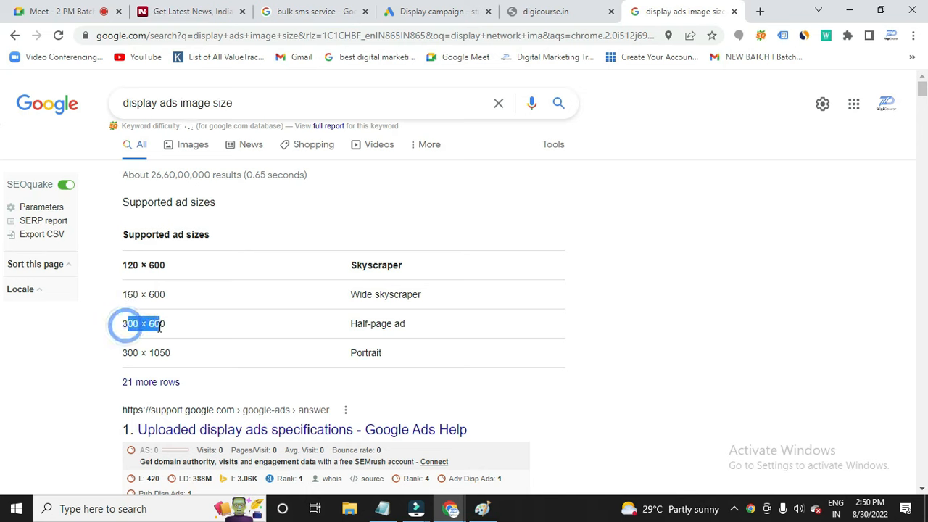
pyautogui.click(132, 359)
pyautogui.moveTo(131, 359); pyautogui.dragTo(166, 355)
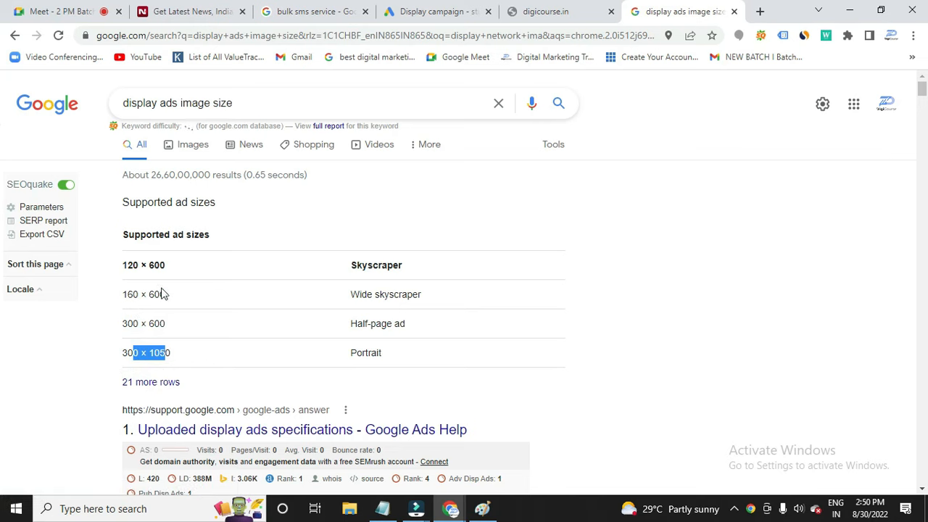
# Switch back to Google Ads, choose the responsive display ad type, and enter Digicourse as the business name.
pyautogui.click(416, 15)
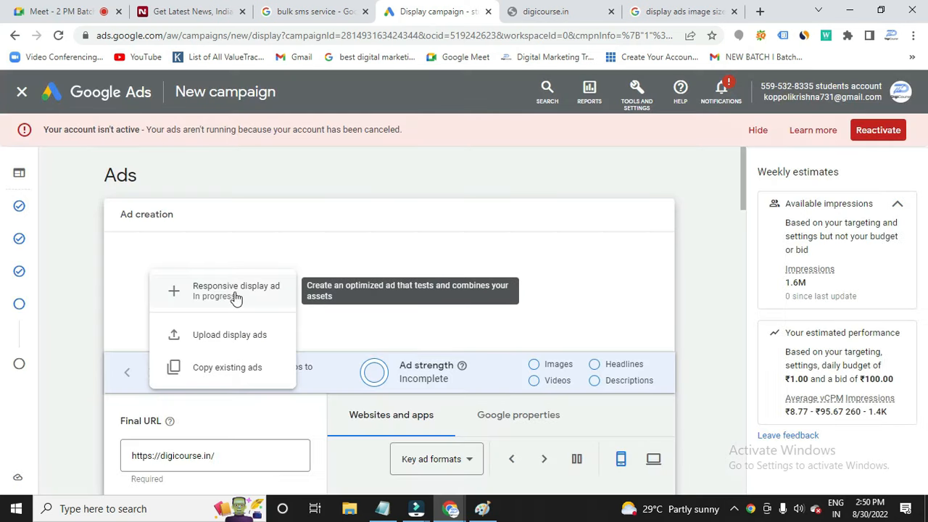
pyautogui.click(234, 297)
pyautogui.scroll(-1, 323, 327)
pyautogui.scroll(-2, 323, 326)
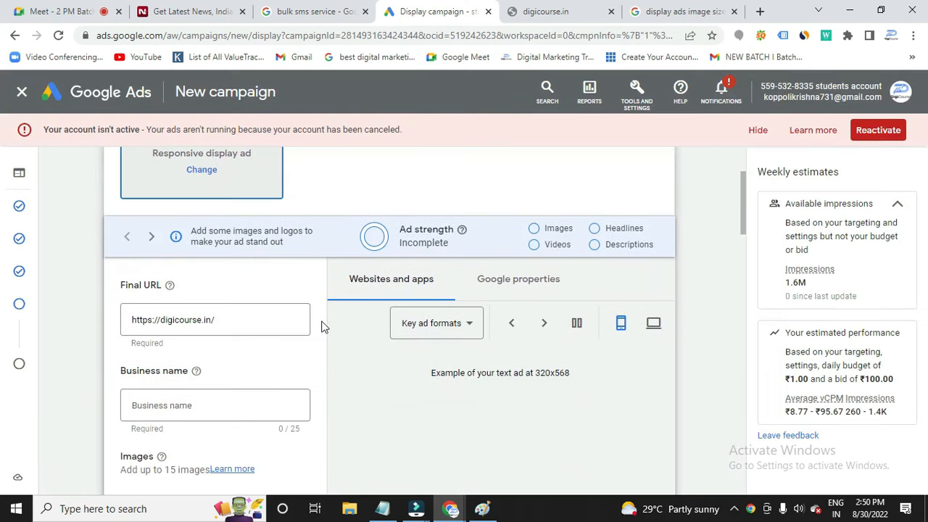
pyautogui.click(187, 337)
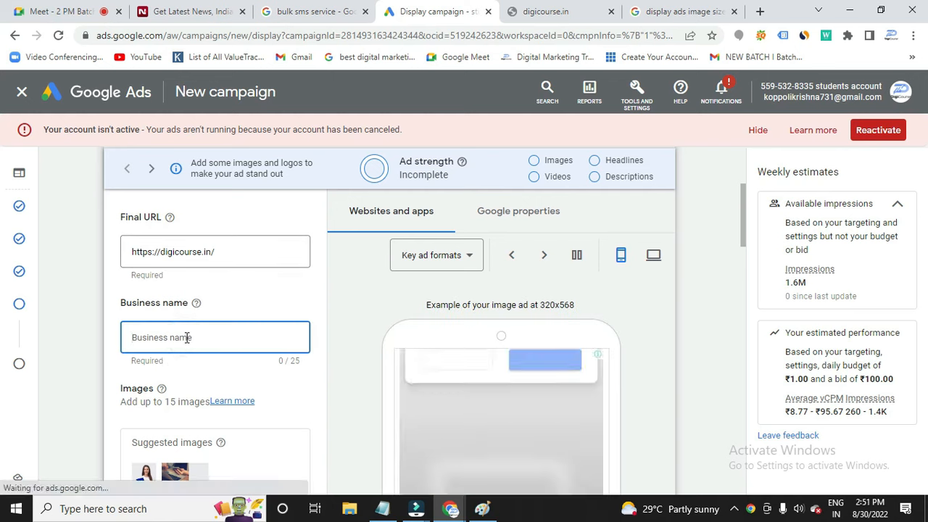
pyautogui.write('Digic')
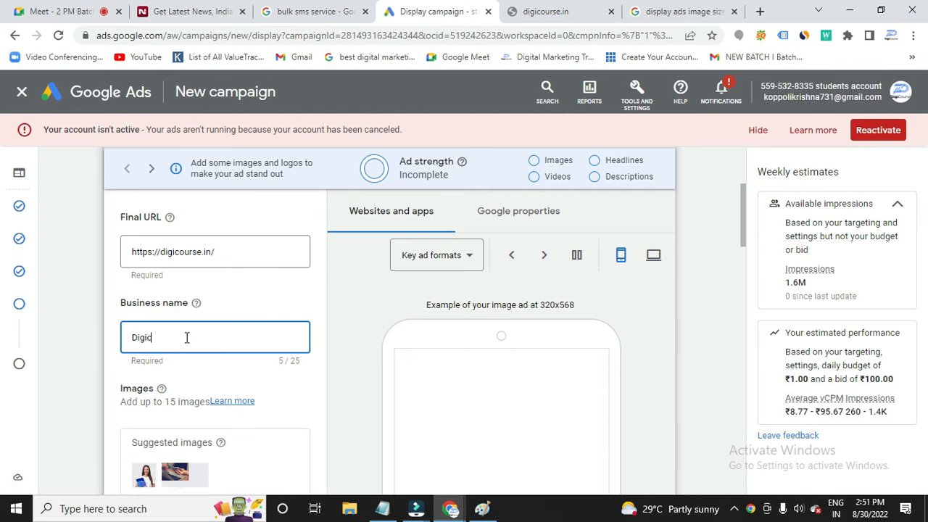
pyautogui.write('ourse')
# Open the image selection for the ad and select the 1870 × 980 picture of the student with a laptop from the asset library.
pyautogui.scroll(-3, 186, 341)
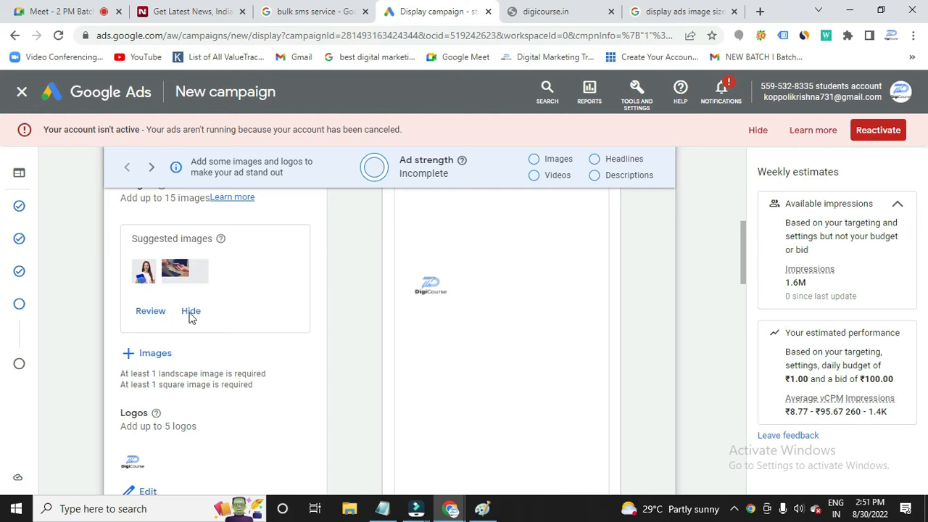
pyautogui.click(144, 355)
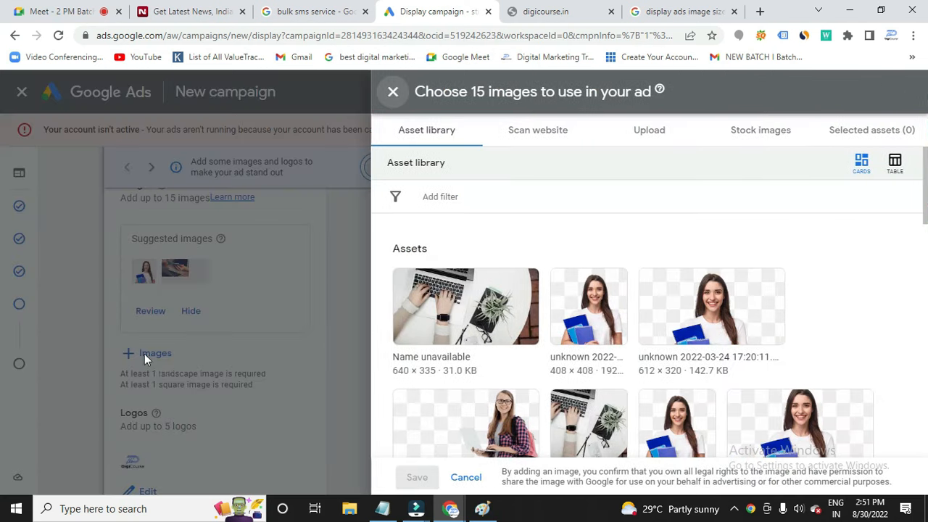
pyautogui.scroll(-1, 655, 396)
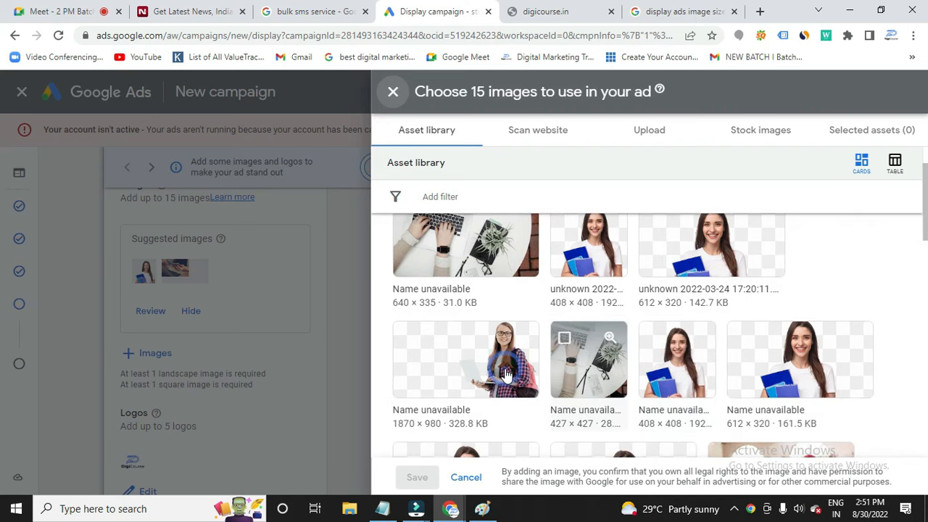
pyautogui.click(500, 376)
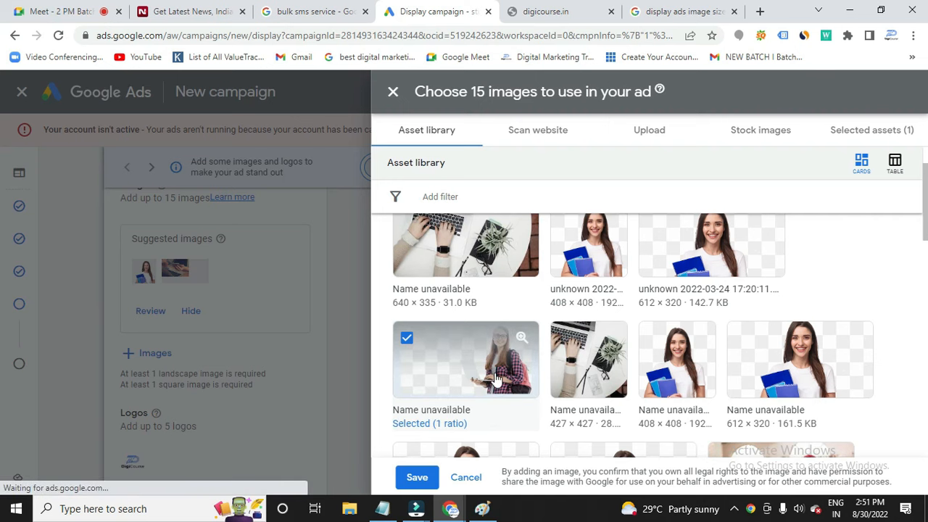
# Add the landscape picture of the three business people in a meeting from the asset library to the image selection.
pyautogui.scroll(-1, 543, 408)
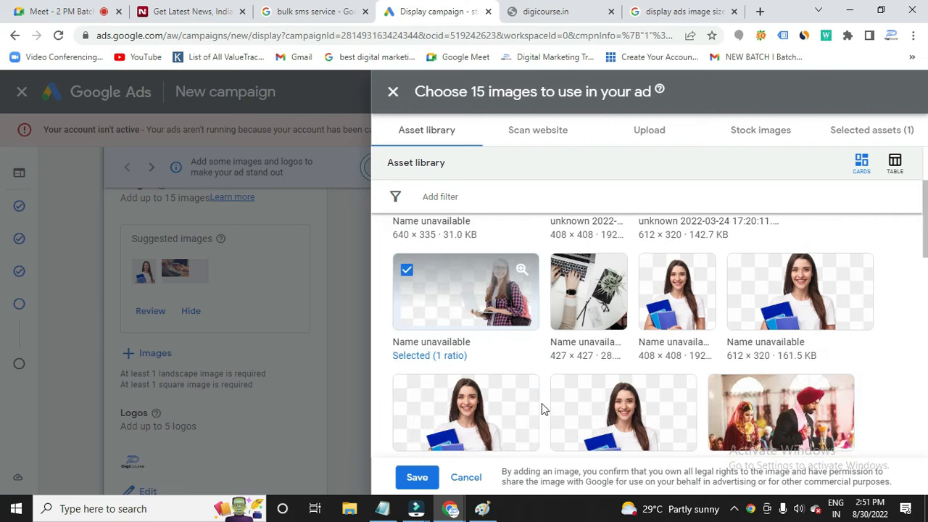
pyautogui.scroll(-3, 542, 404)
pyautogui.scroll(-1, 551, 419)
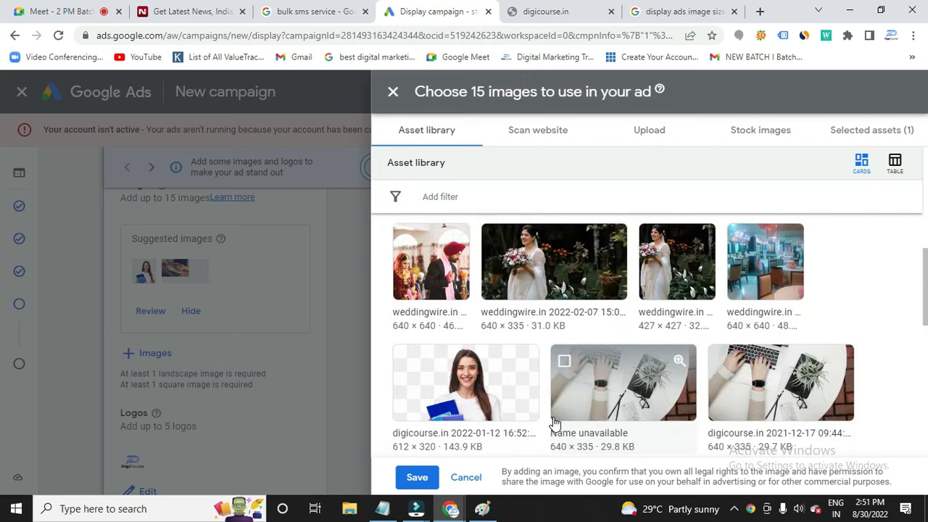
pyautogui.scroll(-2, 554, 423)
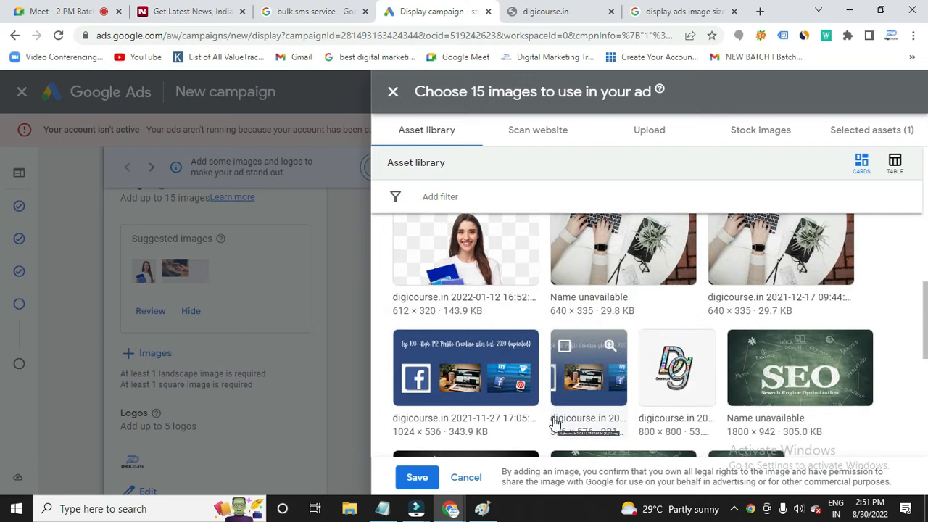
pyautogui.scroll(-2, 556, 422)
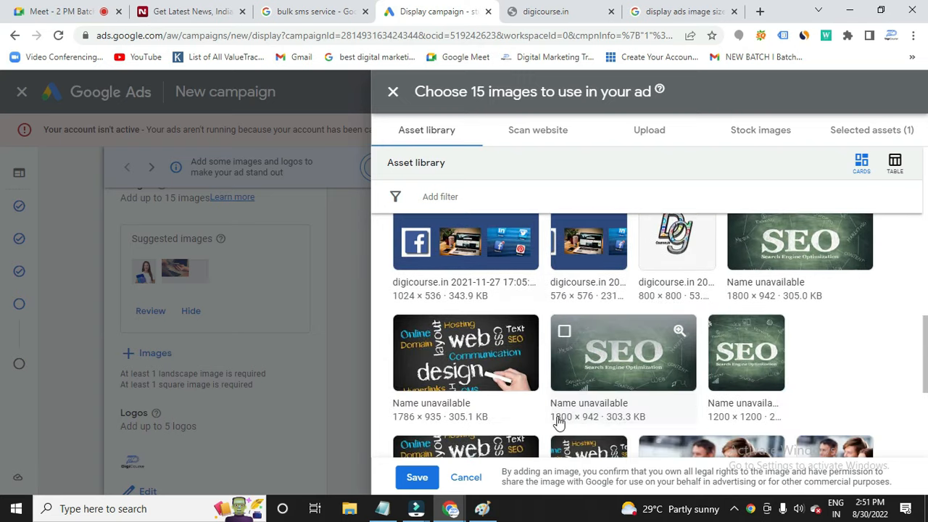
pyautogui.scroll(-1, 558, 423)
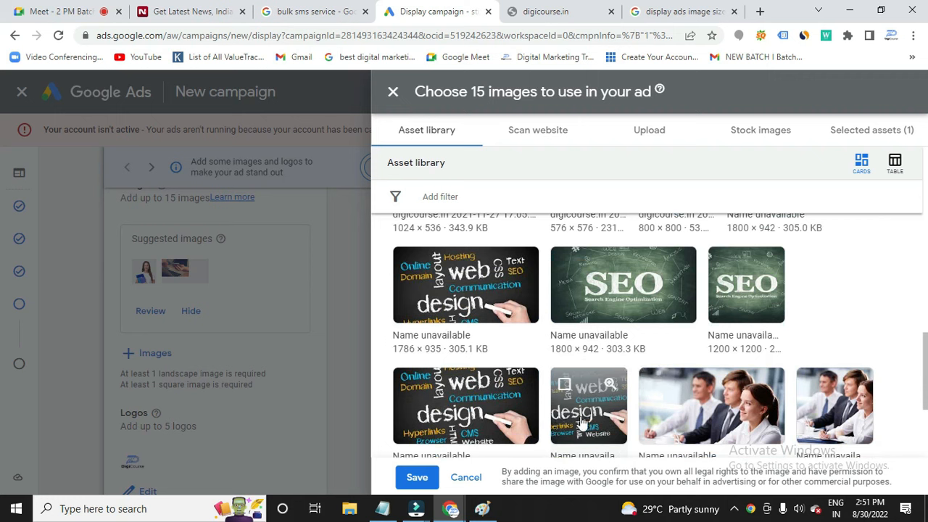
pyautogui.click(713, 422)
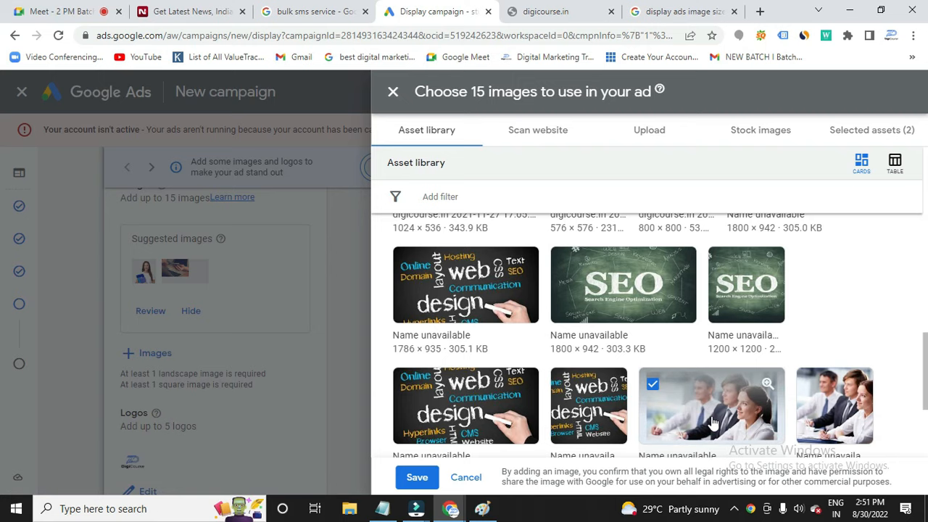
# Add the 1786 × 935 web design word-cloud picture from the asset library and save the image selection.
pyautogui.scroll(-2, 622, 411)
pyautogui.scroll(-1, 581, 406)
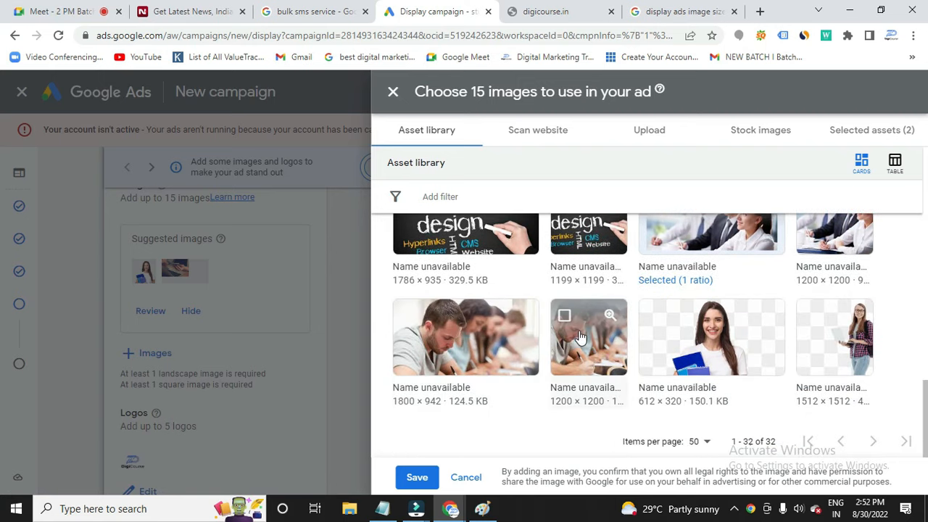
pyautogui.scroll(1, 580, 338)
pyautogui.click(464, 290)
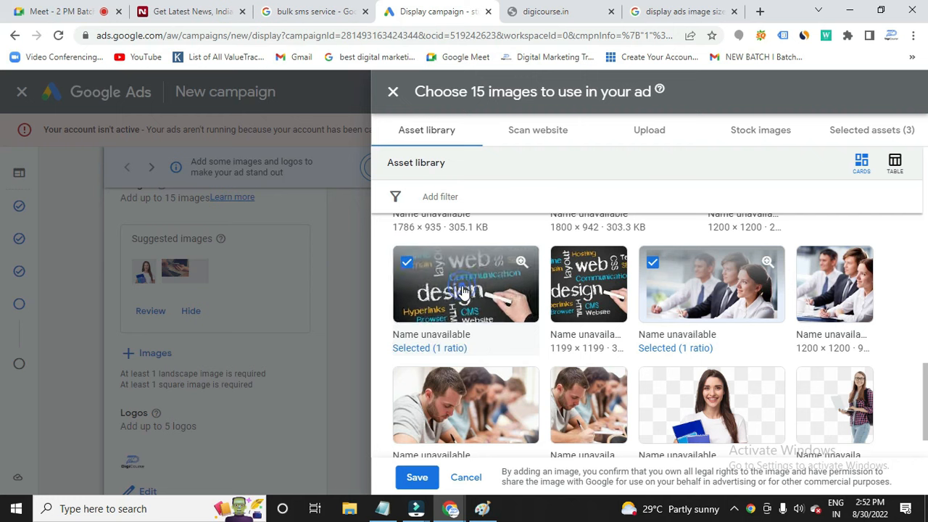
pyautogui.click(417, 477)
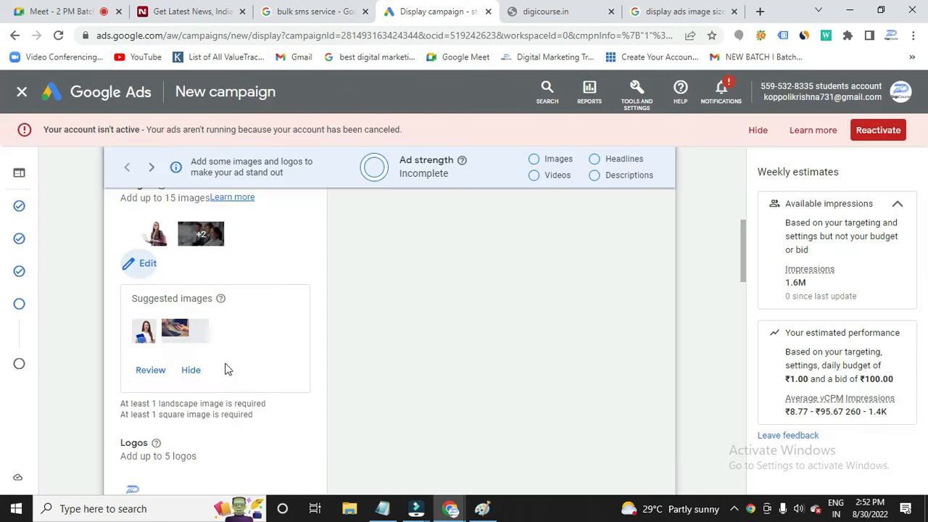
# Add the suggested headlines "Earn Money Online" and "Book A Free Demo" to the responsive display ad.
pyautogui.scroll(1, 228, 367)
pyautogui.scroll(1, 221, 367)
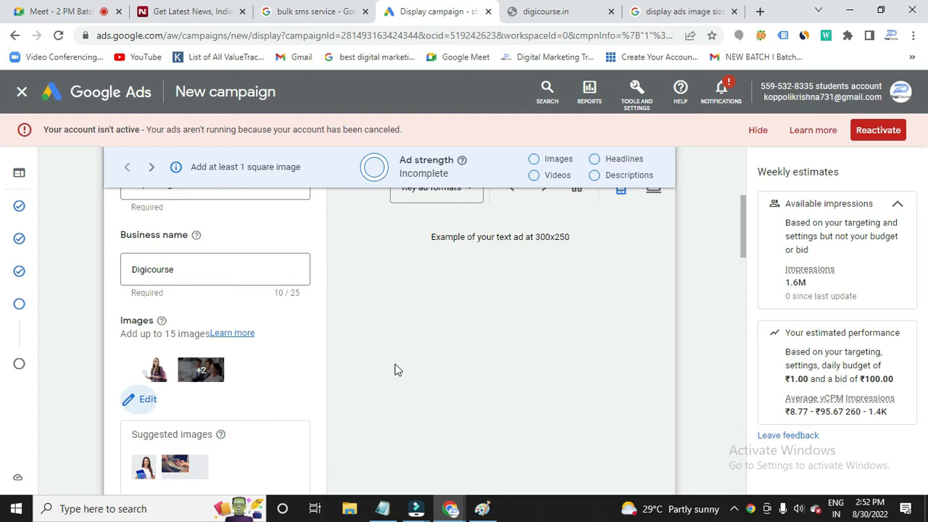
pyautogui.scroll(-5, 214, 406)
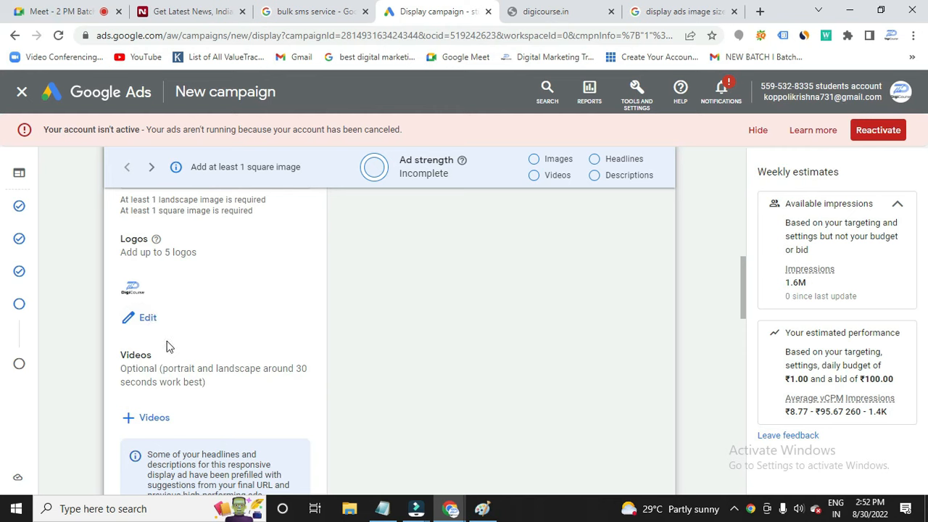
pyautogui.scroll(-4, 166, 347)
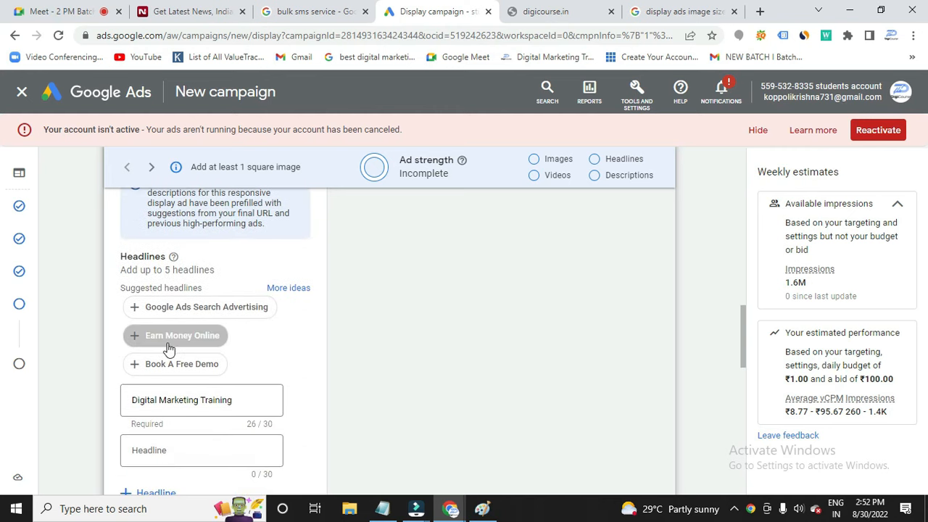
pyautogui.scroll(-1, 167, 348)
pyautogui.click(252, 333)
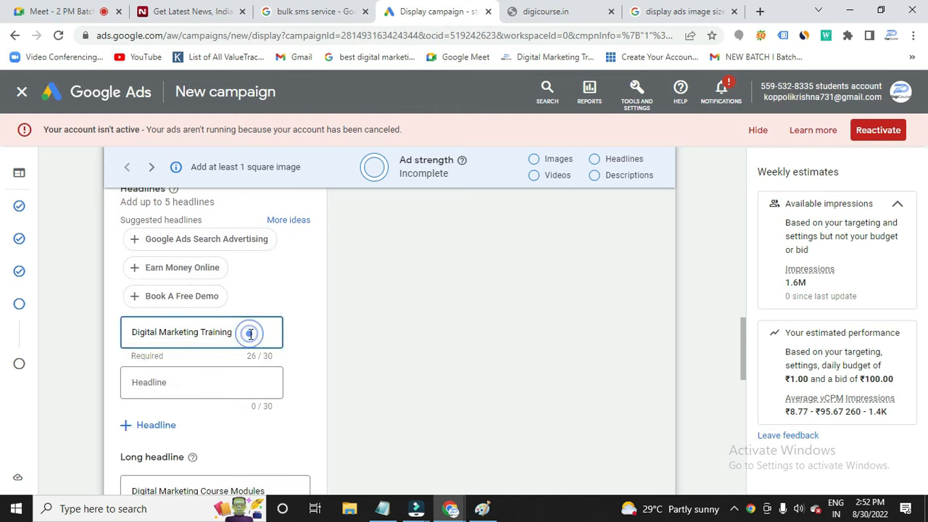
pyautogui.click(237, 379)
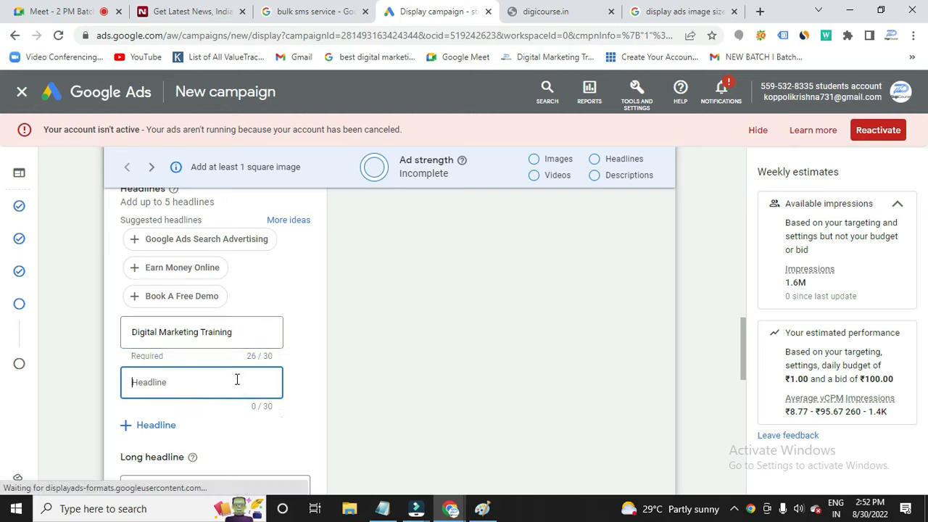
pyautogui.click(208, 268)
pyautogui.click(201, 399)
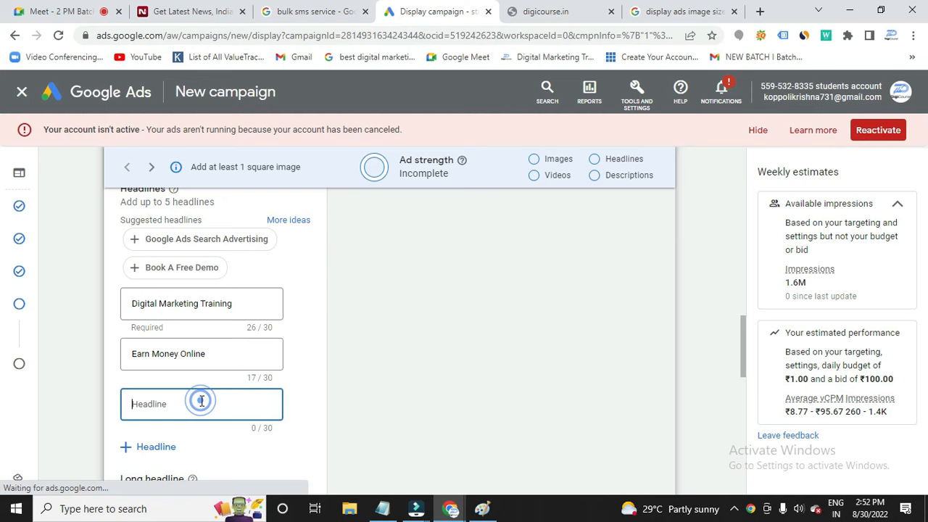
pyautogui.click(194, 275)
pyautogui.scroll(-2, 199, 400)
pyautogui.click(198, 395)
# Change the ad's long headline to "Digital Marketing Course Along with Internsip".
pyautogui.scroll(-2, 231, 340)
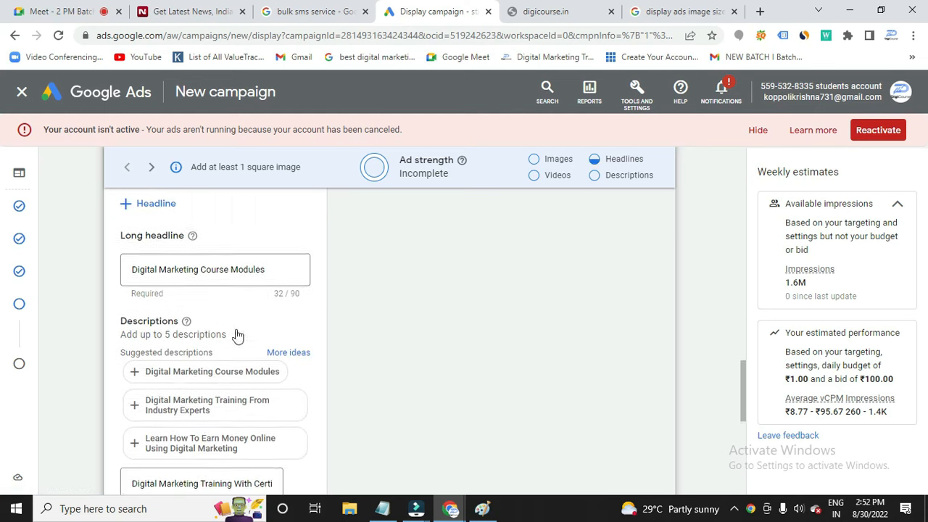
pyautogui.click(269, 264)
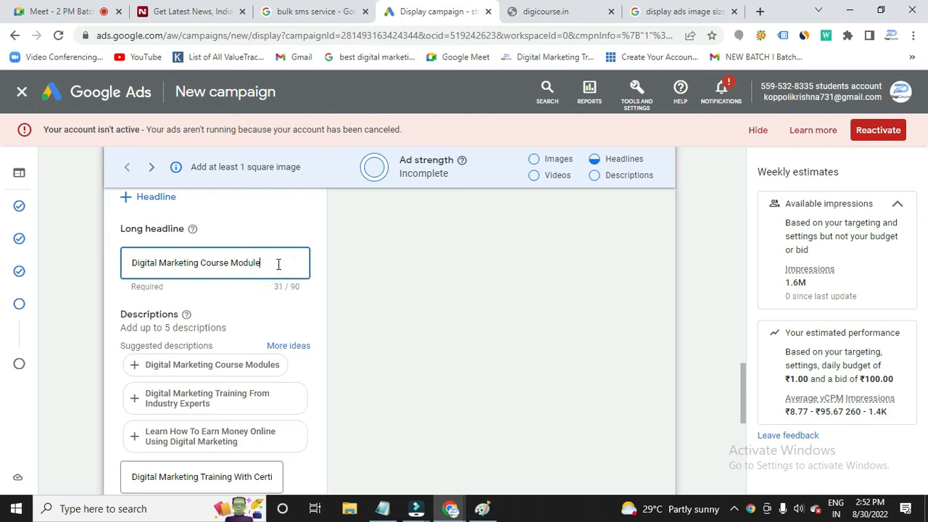
pyautogui.press('BackSpace')
pyautogui.press('BackSpace')
pyautogui.press('BackSpace')
pyautogui.press('BackSpace')
pyautogui.press('BackSpace')
pyautogui.press('BackSpace')
pyautogui.press('BackSpace')
pyautogui.press('BackSpace')
pyautogui.press('BackSpace')
pyautogui.press('BackSpace')
pyautogui.press('BackSpace')
pyautogui.press('BackSpace')
pyautogui.write('ting')
pyautogui.write('rnsip')
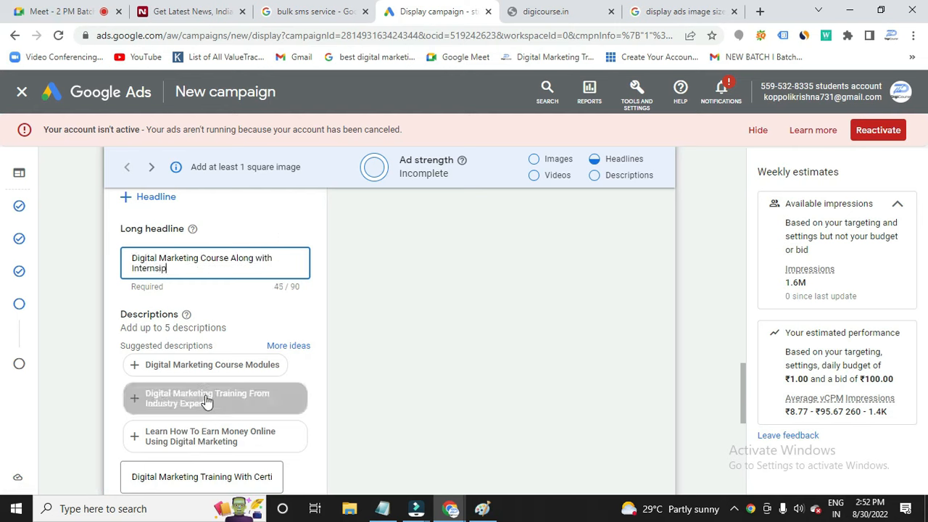
# Add the suggested descriptions "Digital Marketing Training From Industry Experts" and "We Have Industry Experts Who Have Decades of Experience in Real-time Experience".
pyautogui.scroll(-1, 216, 401)
pyautogui.moveTo(164, 260); pyautogui.dragTo(179, 261)
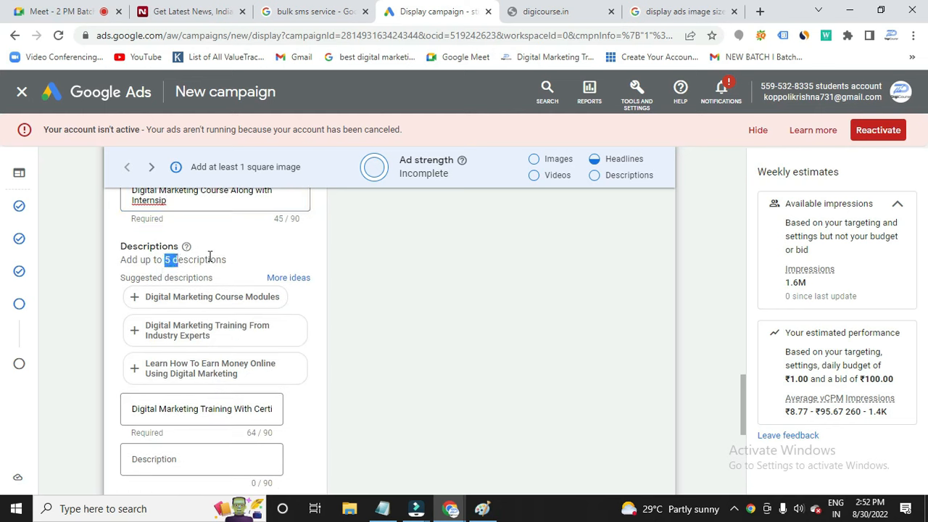
pyautogui.click(169, 333)
pyautogui.click(175, 380)
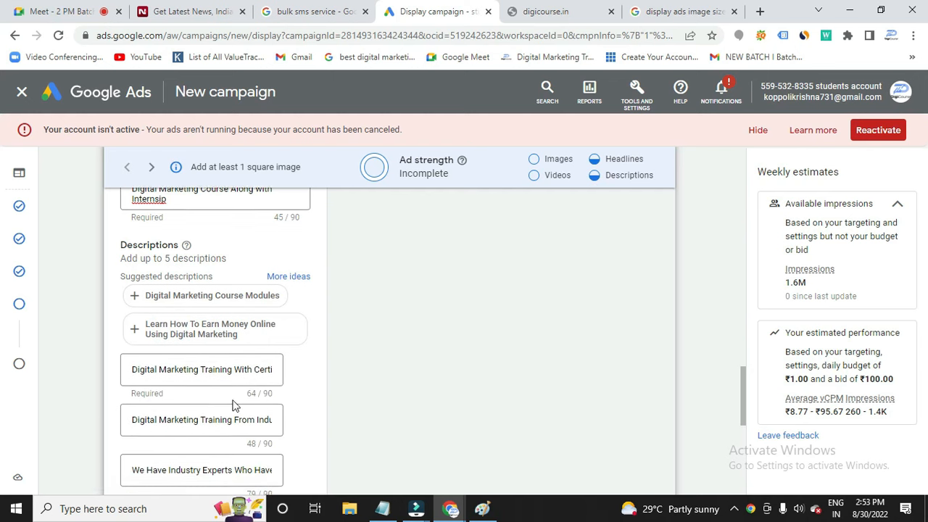
pyautogui.scroll(-1, 297, 406)
pyautogui.scroll(-2, 251, 416)
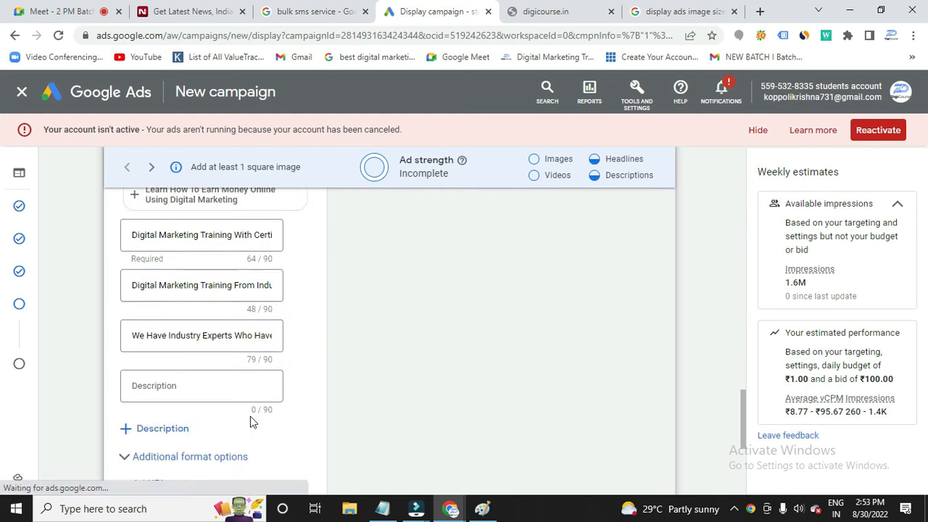
# Enable the call to action text option for the ad and set the text to Book Now.
pyautogui.scroll(7, 379, 424)
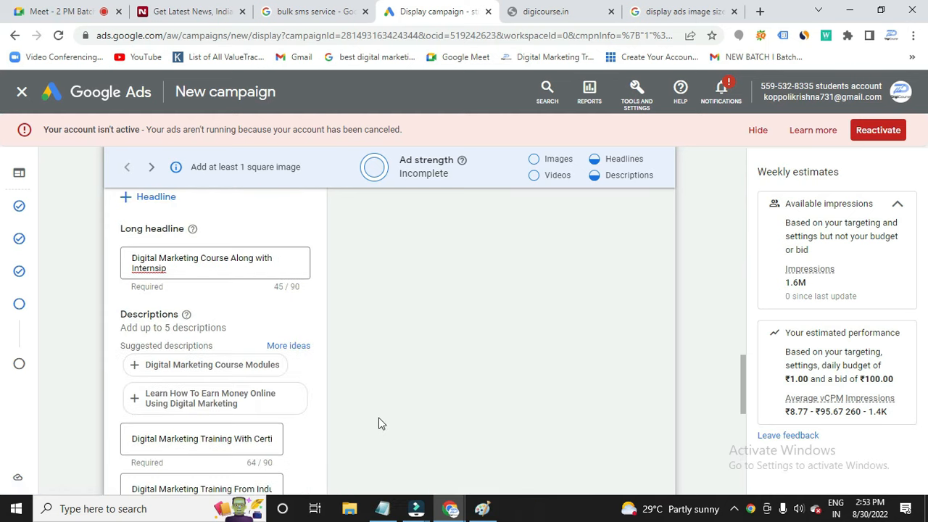
pyautogui.scroll(8, 378, 424)
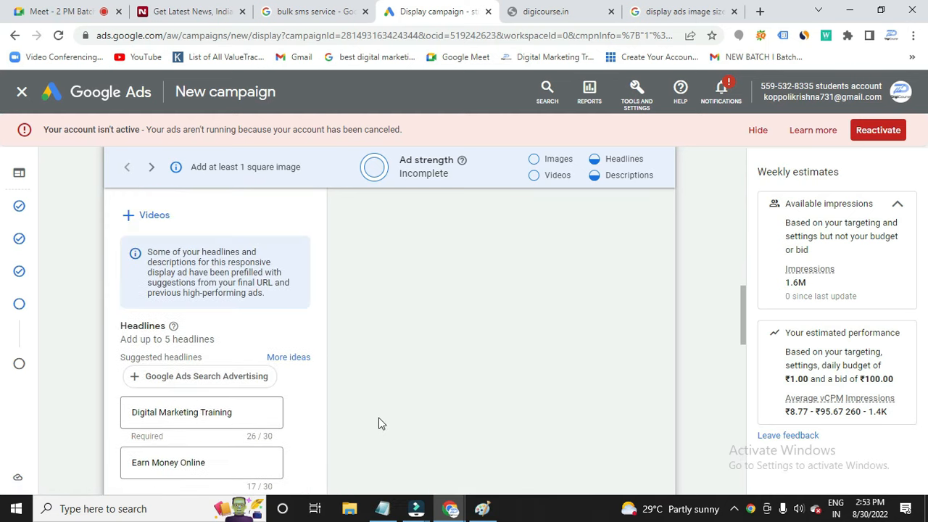
pyautogui.scroll(4, 379, 417)
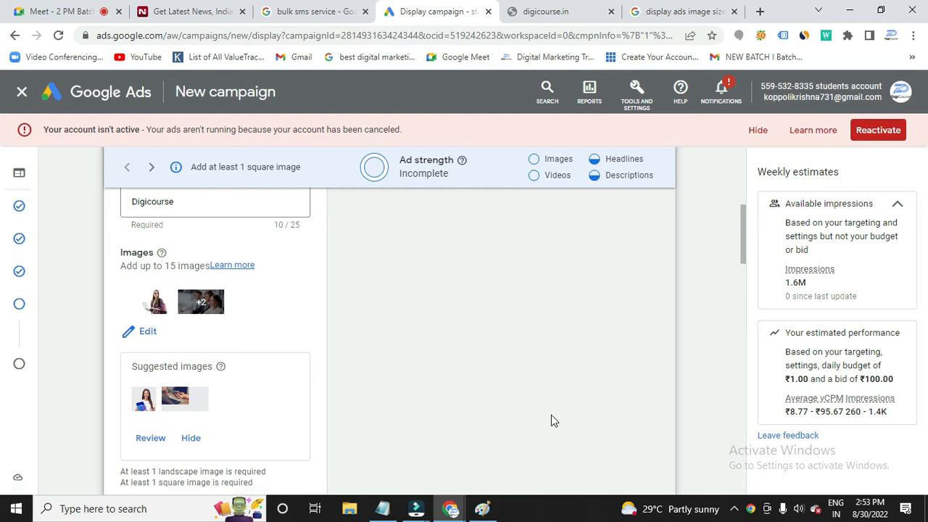
pyautogui.scroll(-10, 245, 402)
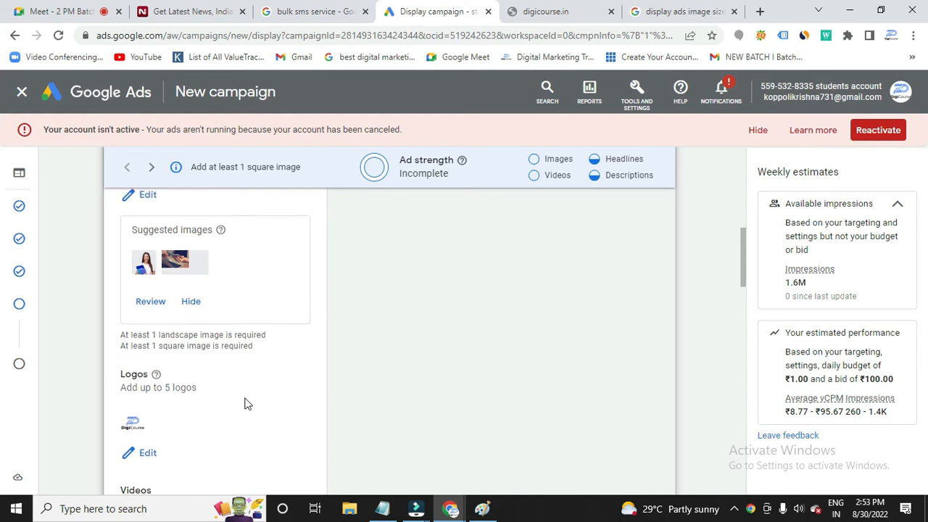
pyautogui.scroll(-6, 245, 402)
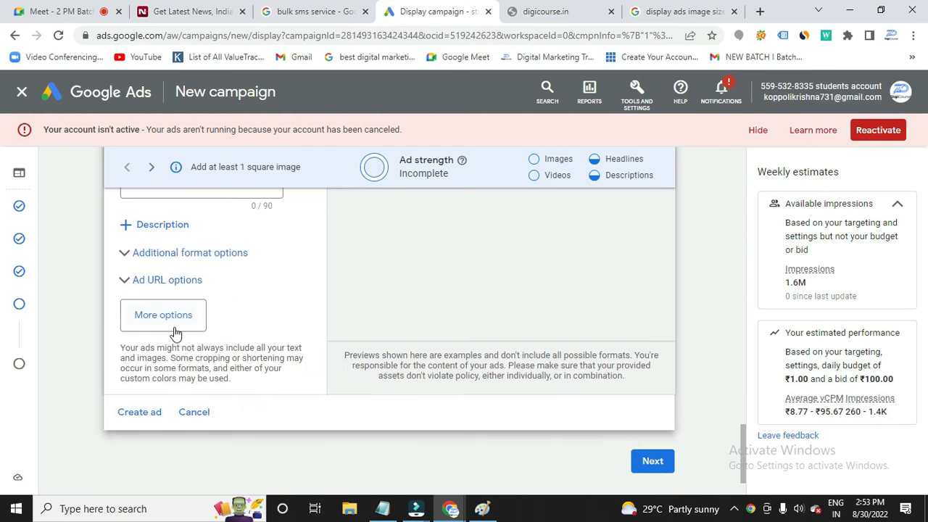
pyautogui.click(175, 319)
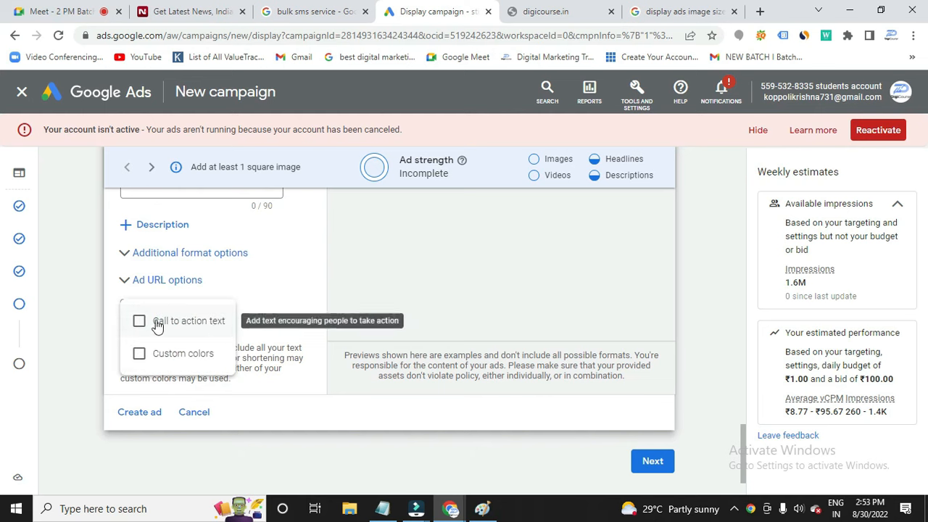
pyautogui.click(140, 321)
pyautogui.scroll(-1, 193, 380)
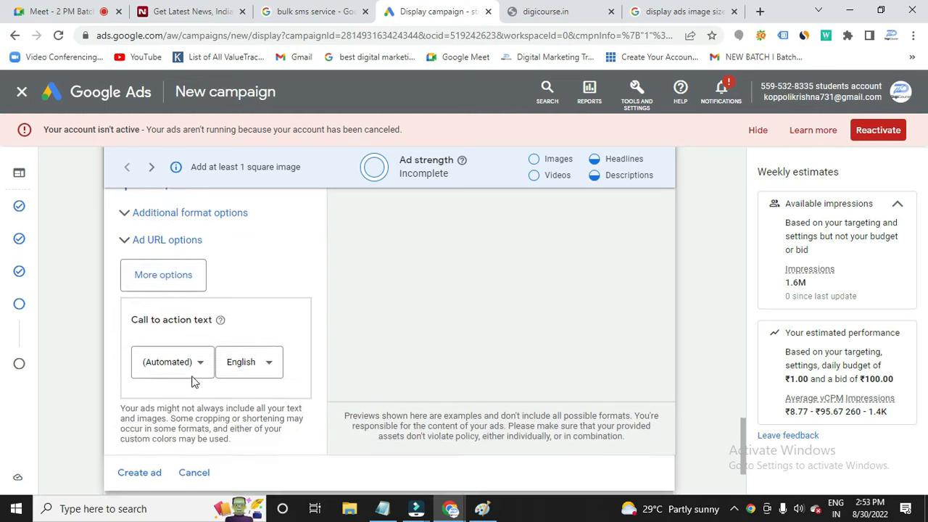
pyautogui.click(199, 341)
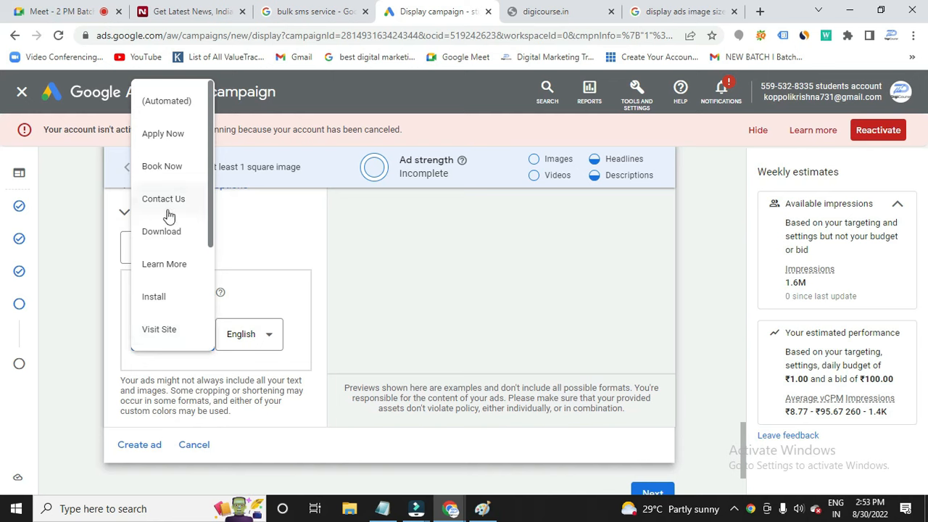
pyautogui.click(175, 171)
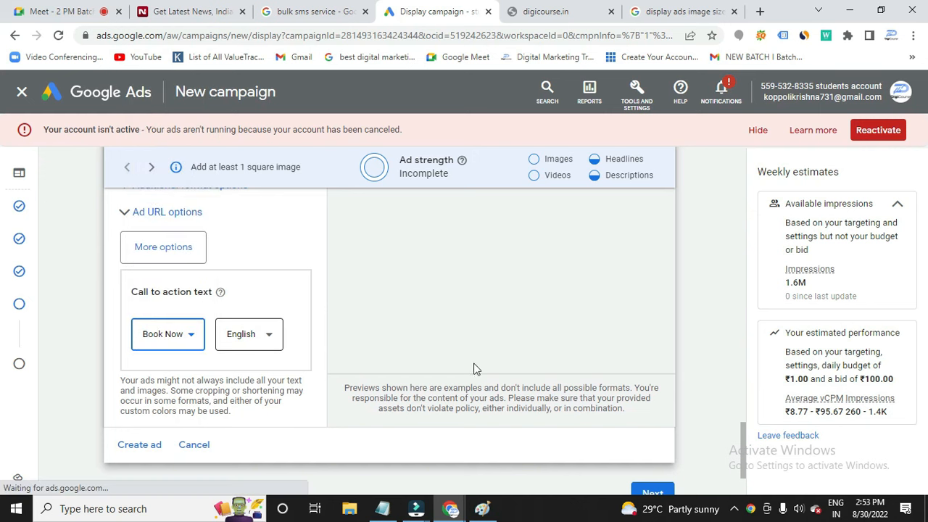
# Examine the mobile preview of the responsive display ad alongside its headlines and images.
pyautogui.scroll(5, 478, 357)
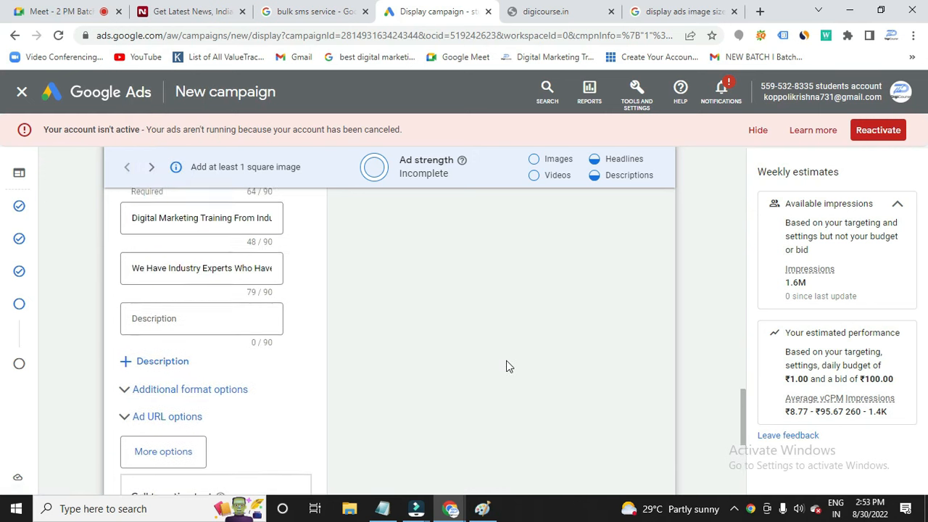
pyautogui.scroll(8, 507, 362)
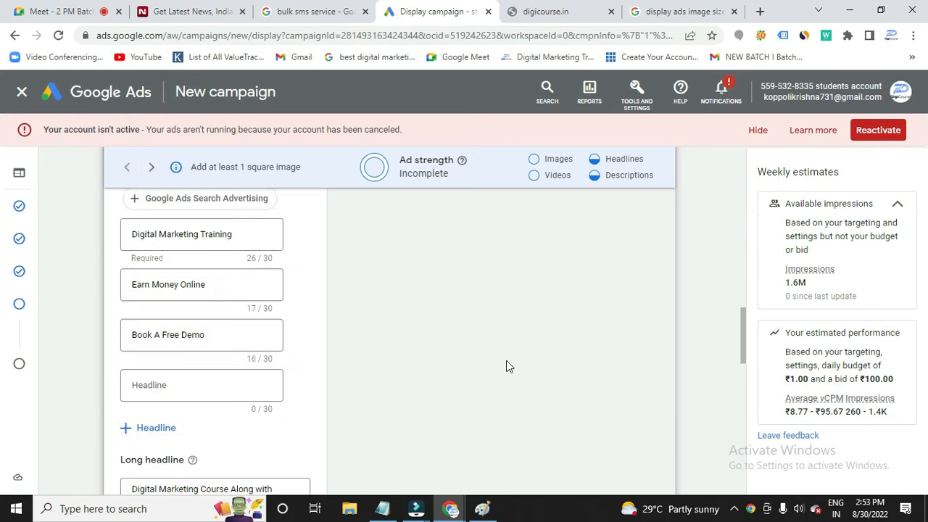
pyautogui.scroll(1, 507, 367)
pyautogui.scroll(5, 554, 353)
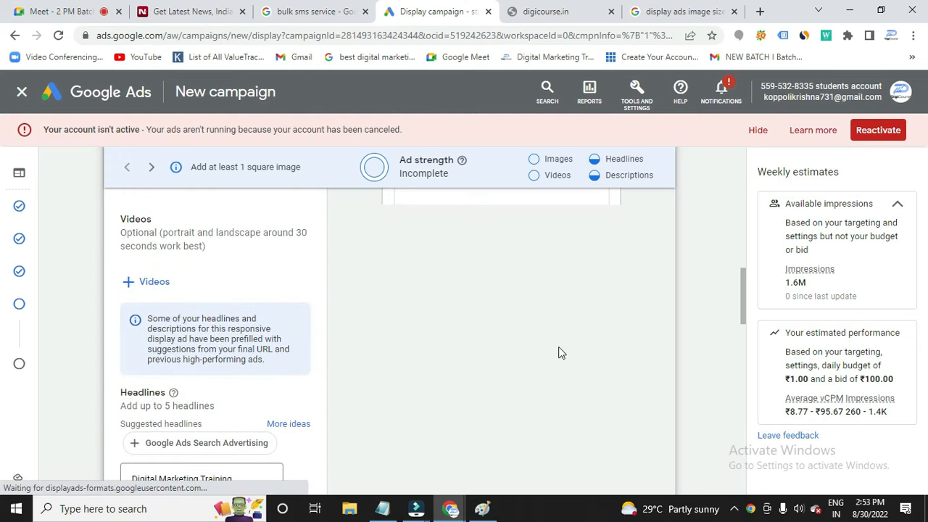
pyautogui.scroll(-2, 558, 347)
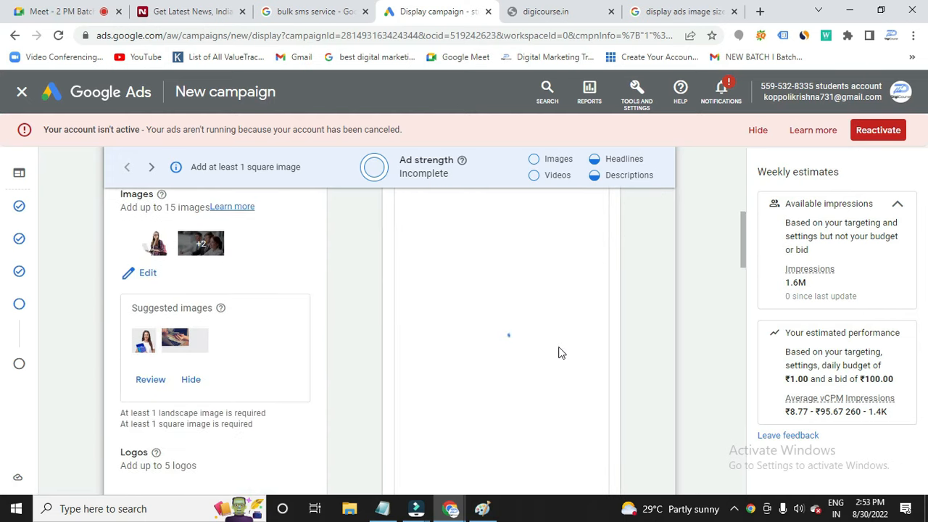
pyautogui.scroll(1, 513, 367)
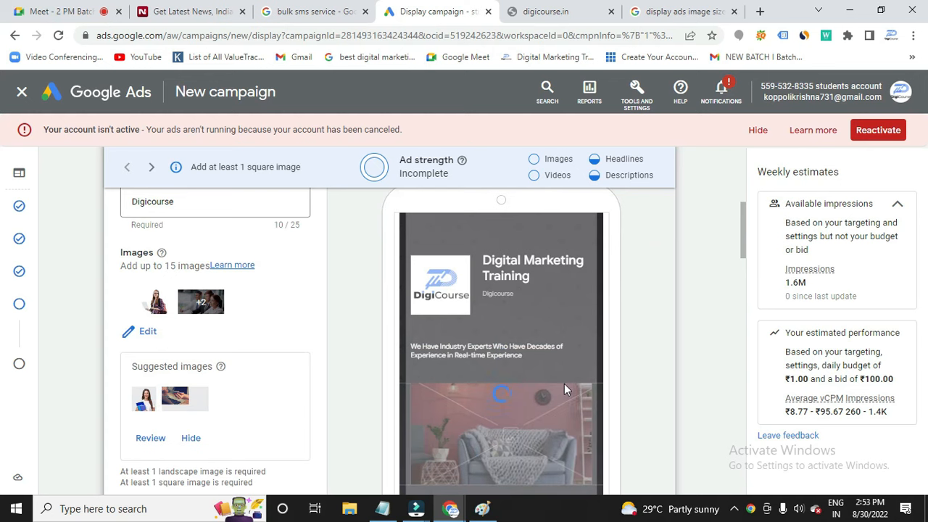
# Examine the mobile websites-and-apps preview of the responsive display ad and show the ad formats available for preview.
pyautogui.scroll(-1, 518, 328)
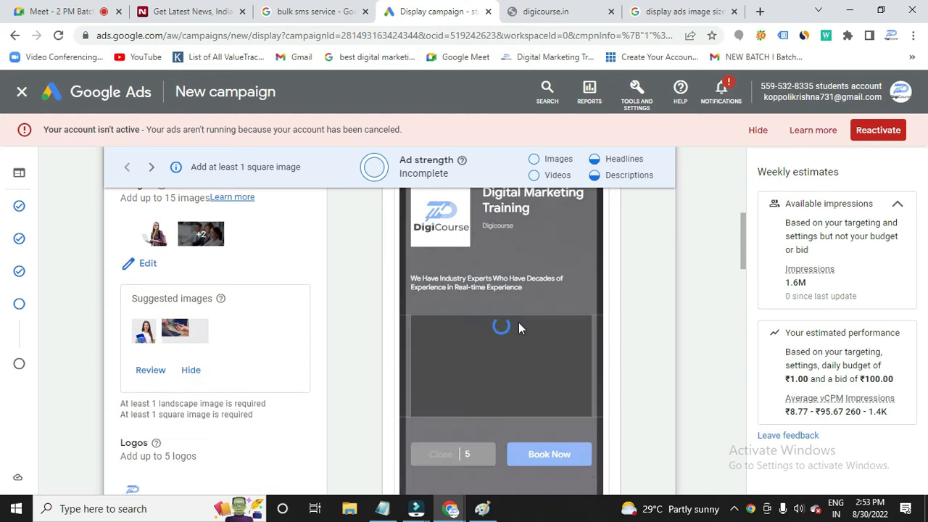
pyautogui.scroll(-1, 610, 473)
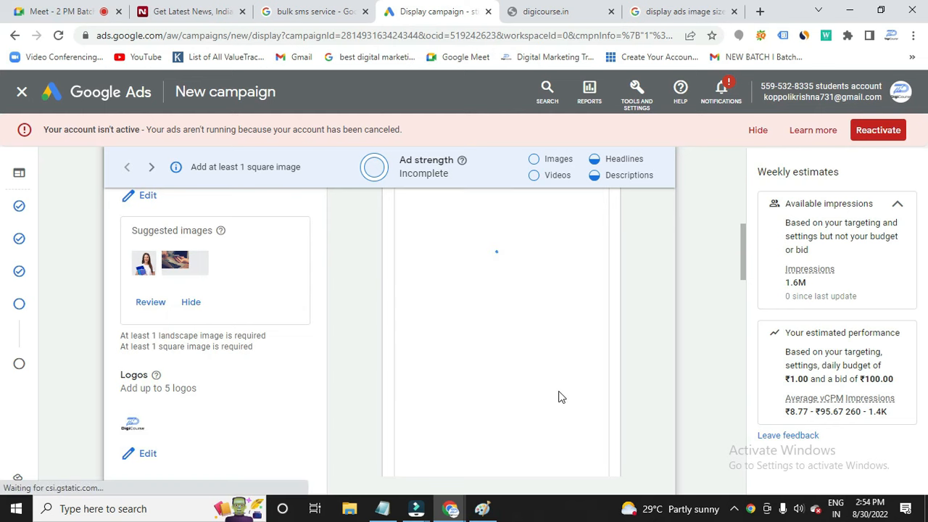
pyautogui.scroll(5, 631, 391)
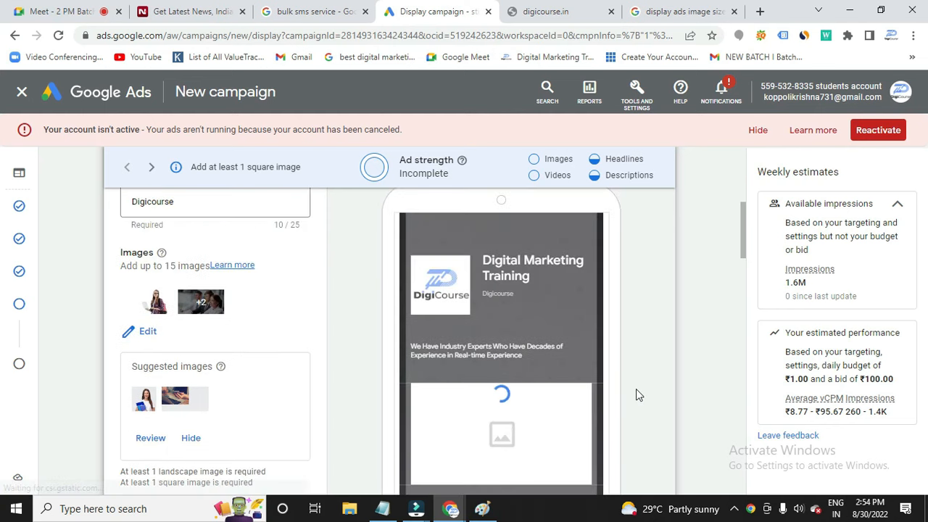
pyautogui.scroll(2, 616, 384)
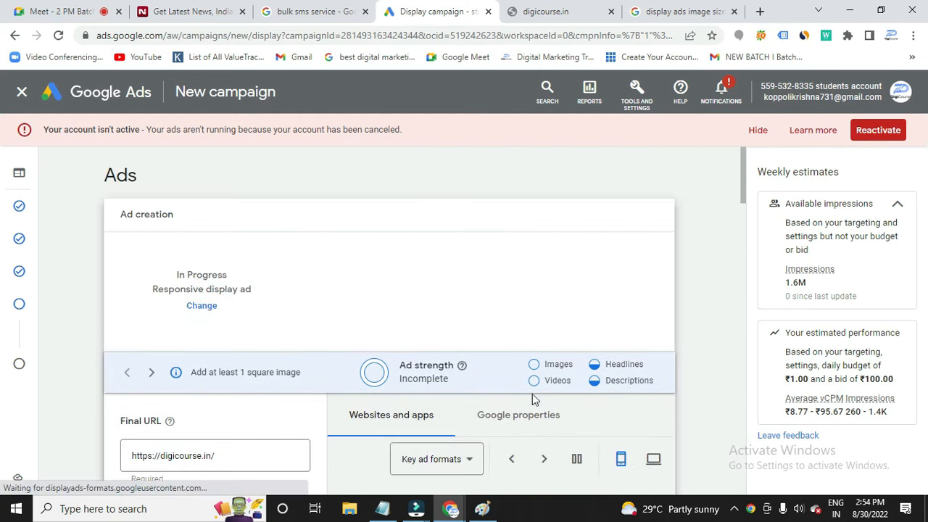
pyautogui.scroll(-1, 508, 428)
pyautogui.click(467, 394)
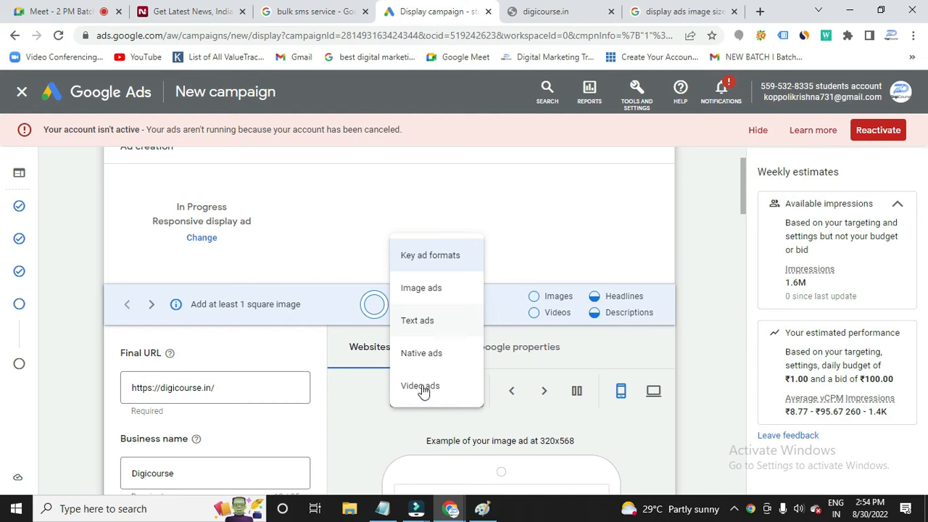
# Preview the ad on Google properties, filtered to YouTube, and examine the mobile home page and watch page examples.
pyautogui.click(526, 349)
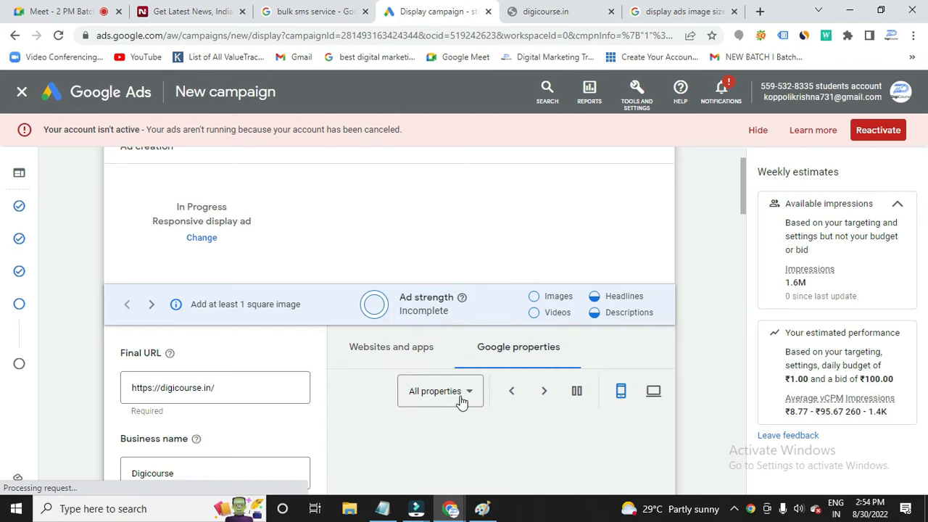
pyautogui.scroll(-1, 478, 399)
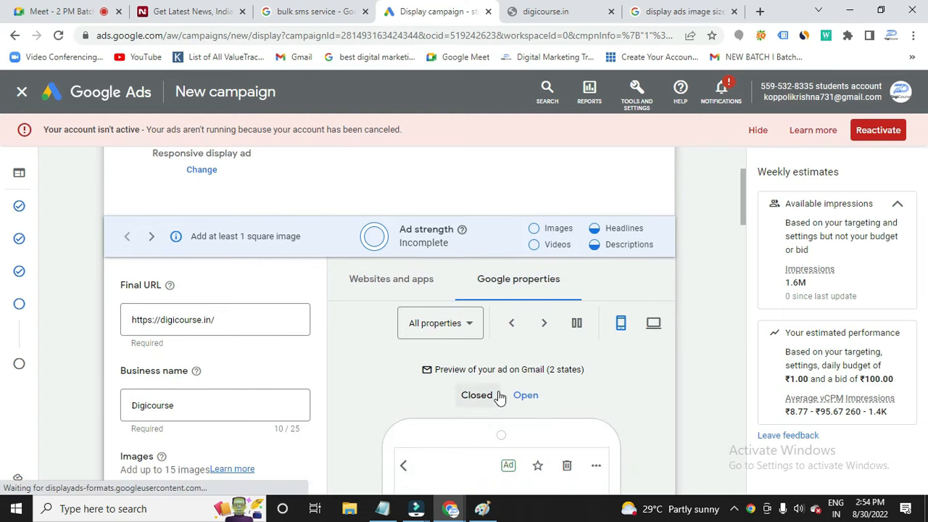
pyautogui.click(469, 324)
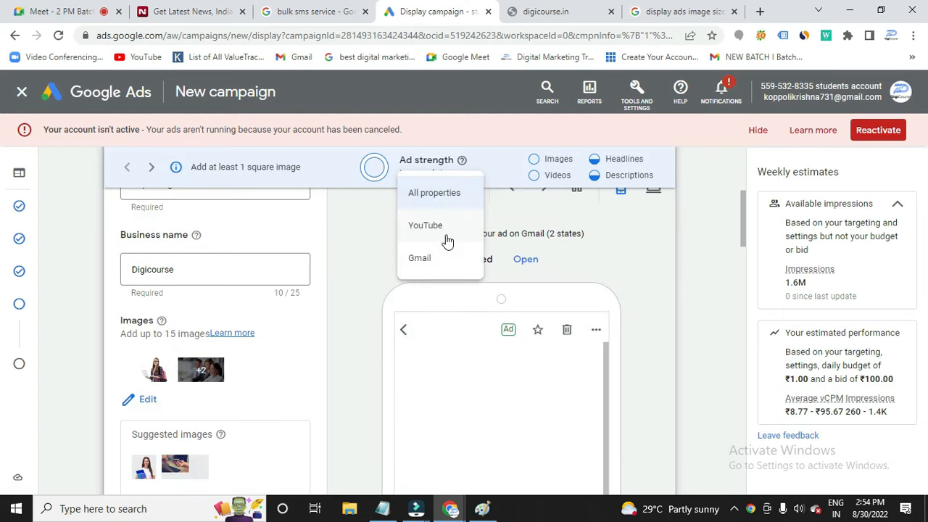
pyautogui.click(445, 233)
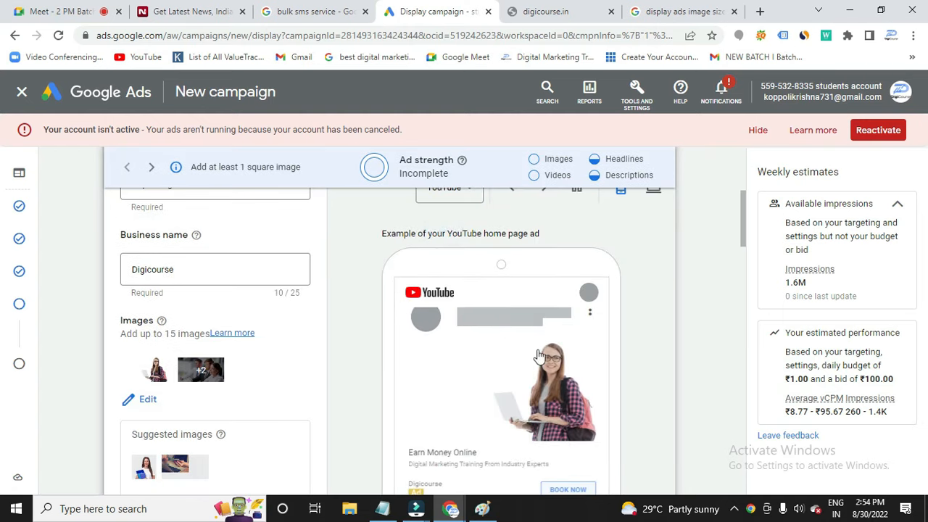
pyautogui.scroll(-2, 540, 355)
pyautogui.scroll(1, 447, 353)
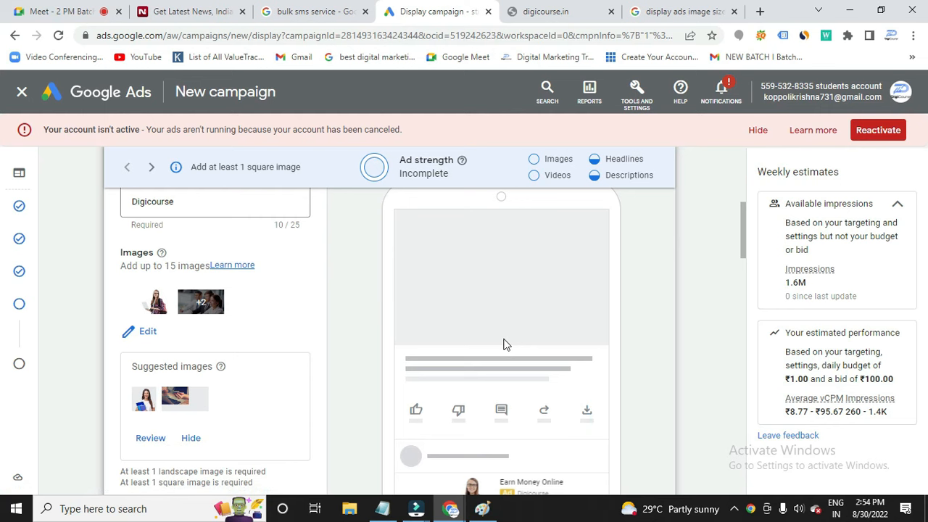
pyautogui.scroll(2, 528, 361)
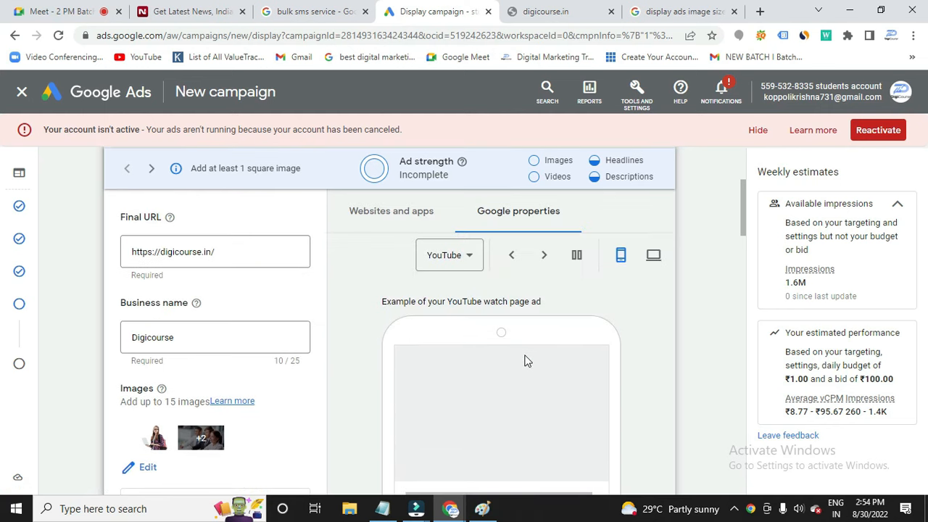
# Preview the ad on websites and apps in the Image ads format and examine the mobile example.
pyautogui.click(431, 219)
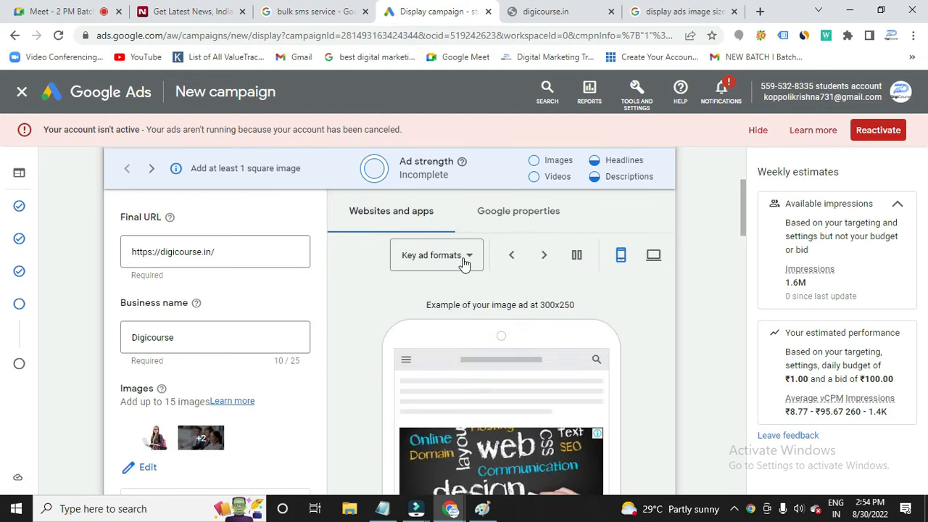
pyautogui.click(465, 263)
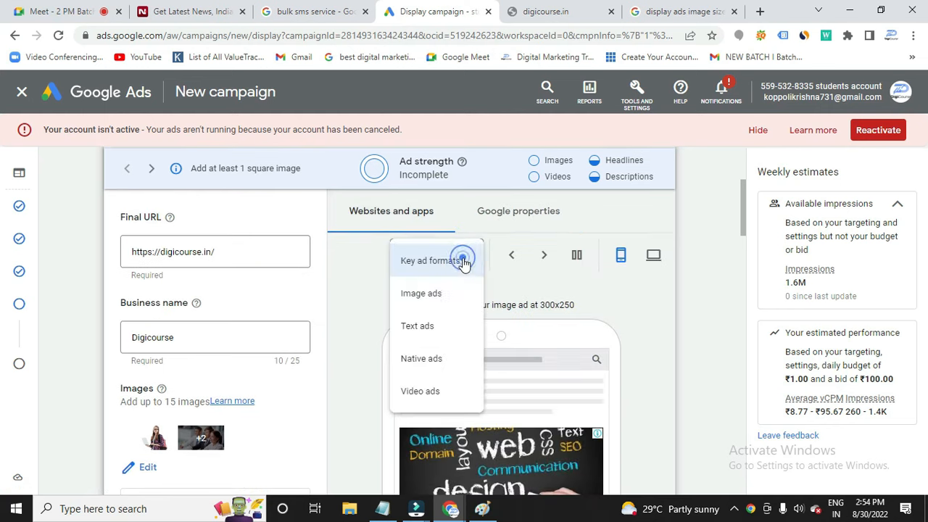
pyautogui.click(424, 303)
pyautogui.scroll(-1, 497, 359)
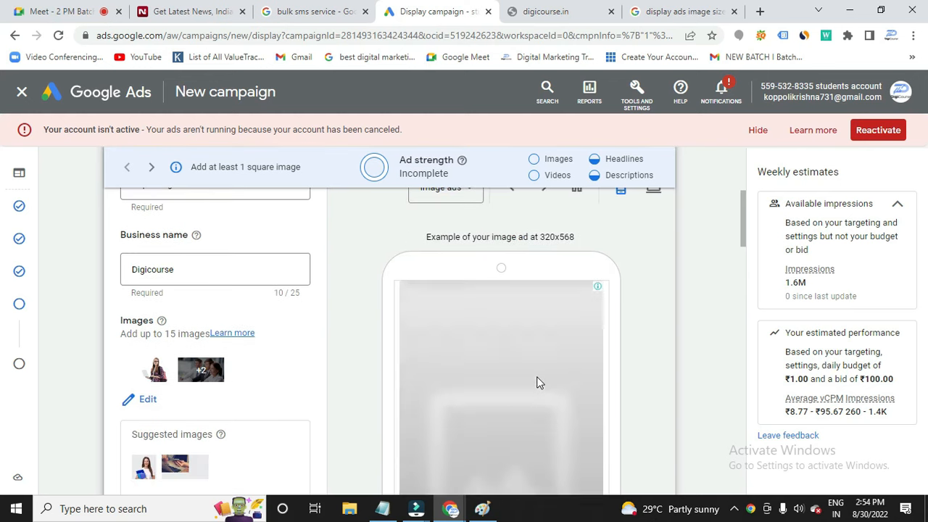
pyautogui.scroll(-1, 530, 384)
pyautogui.scroll(-1, 531, 387)
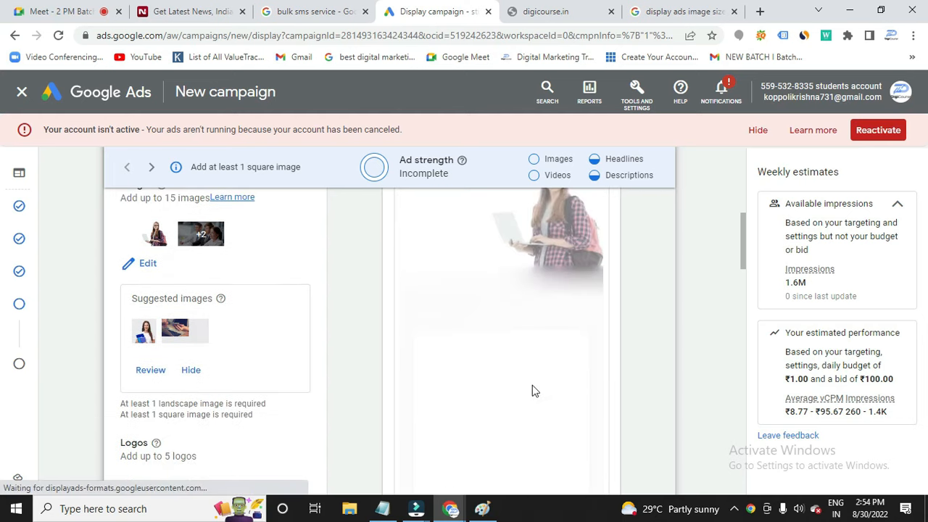
pyautogui.scroll(3, 549, 377)
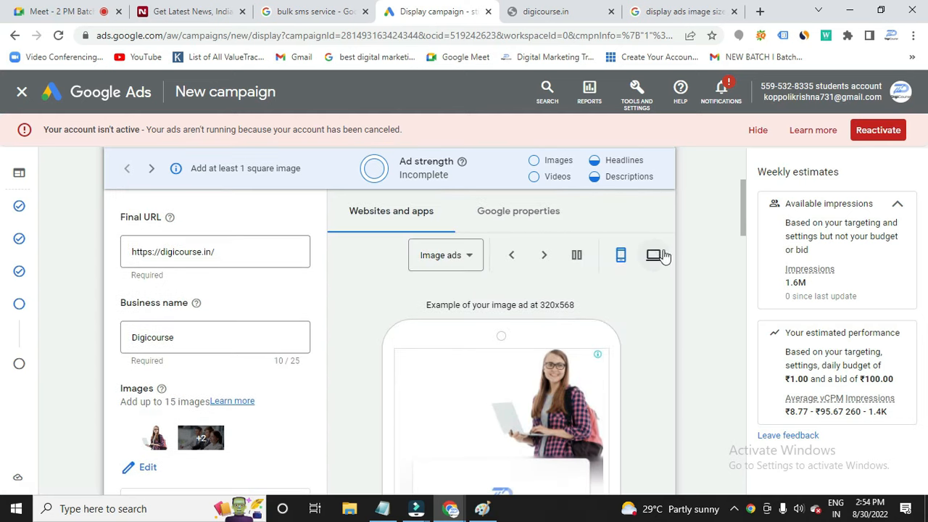
# Switch the image ad preview to desktop and examine the 160×600 and 300×250 examples.
pyautogui.click(654, 255)
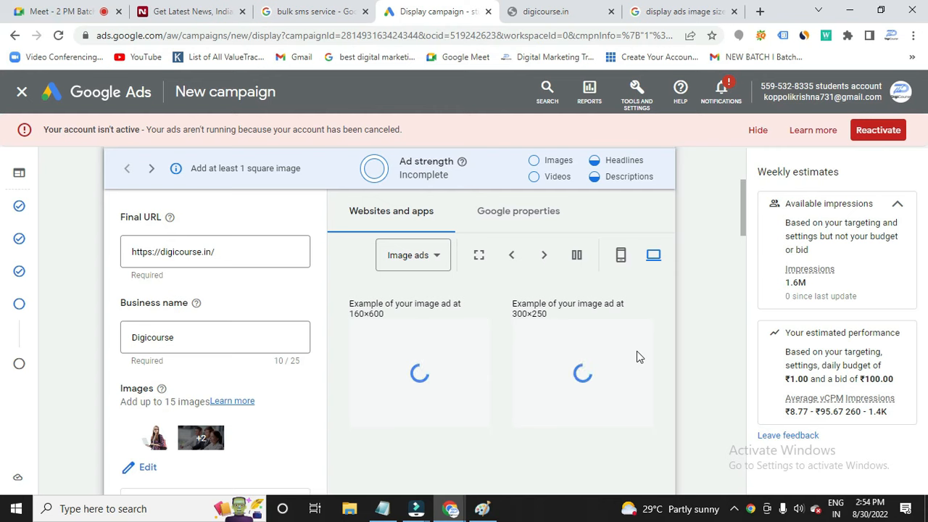
pyautogui.scroll(-1, 636, 351)
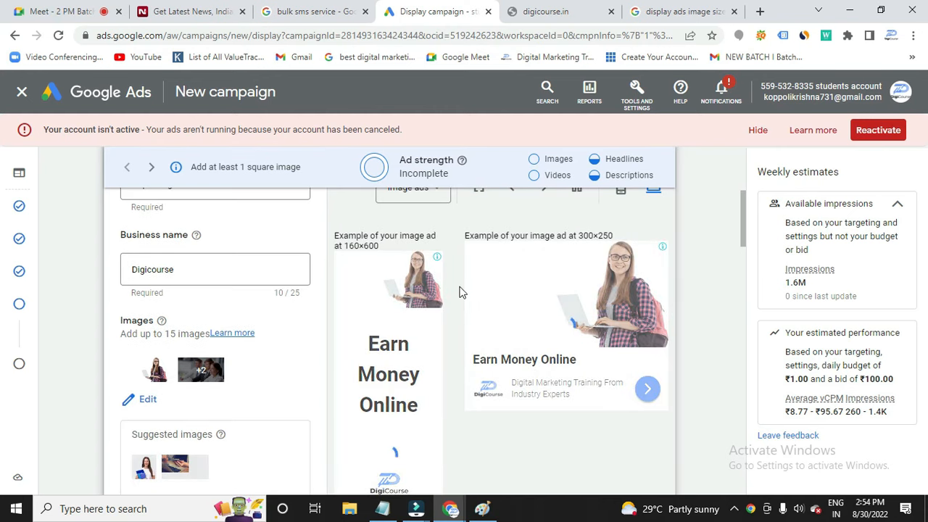
pyautogui.scroll(-2, 467, 339)
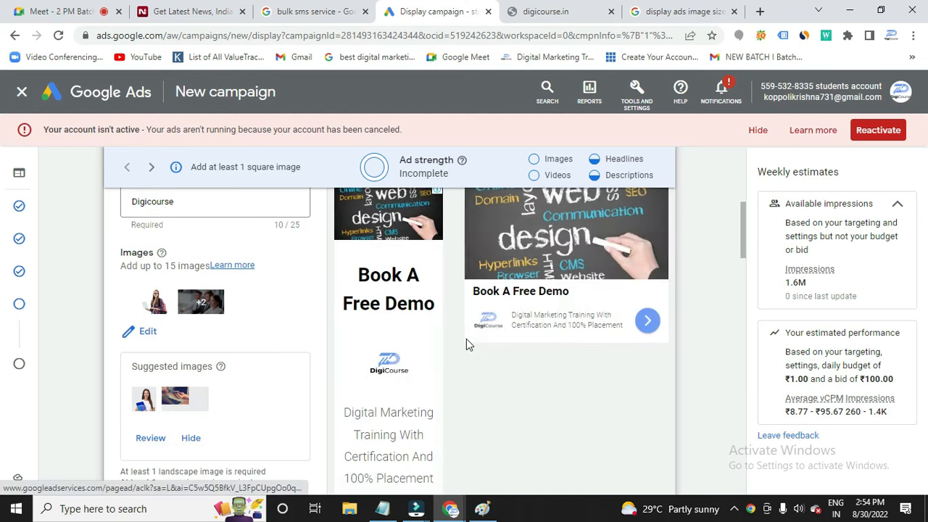
pyautogui.scroll(3, 470, 344)
pyautogui.scroll(1, 471, 350)
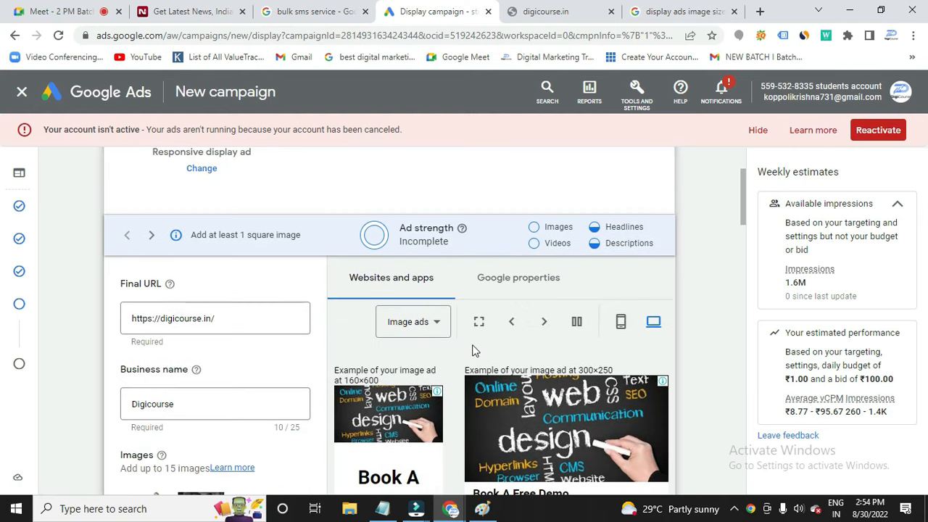
pyautogui.scroll(-2, 457, 341)
pyautogui.scroll(-2, 445, 332)
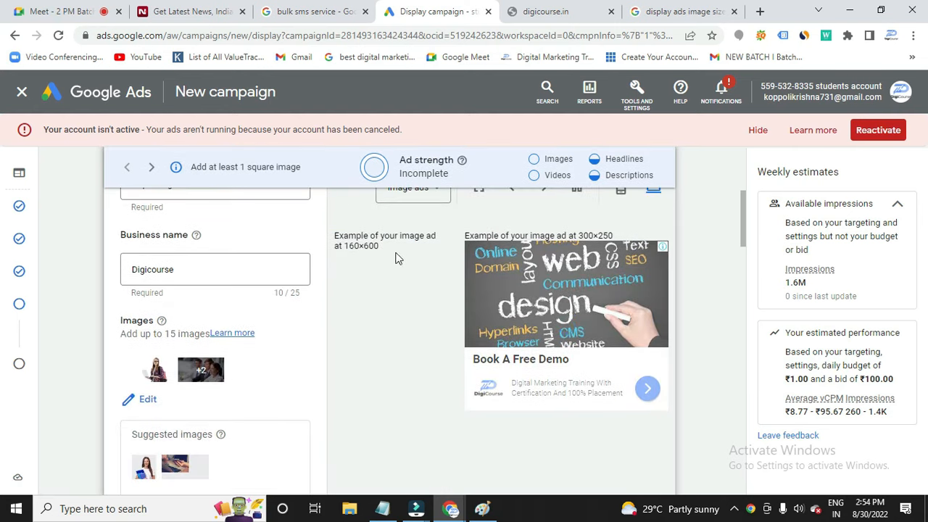
pyautogui.scroll(-1, 481, 312)
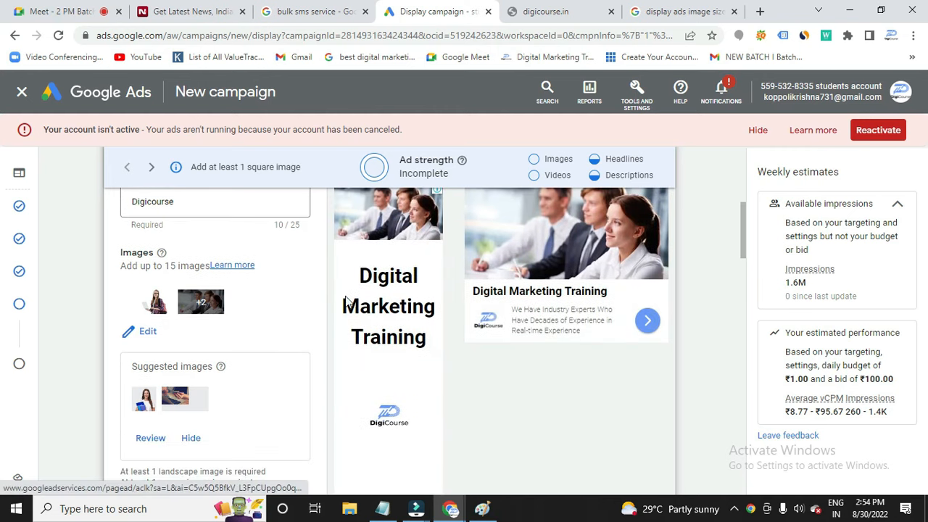
pyautogui.scroll(1, 490, 340)
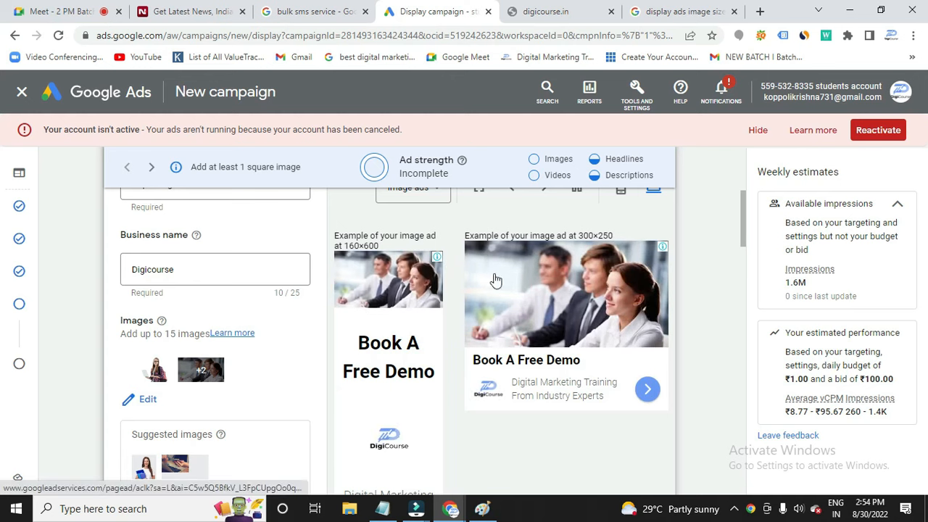
pyautogui.scroll(1, 535, 338)
pyautogui.scroll(-2, 539, 340)
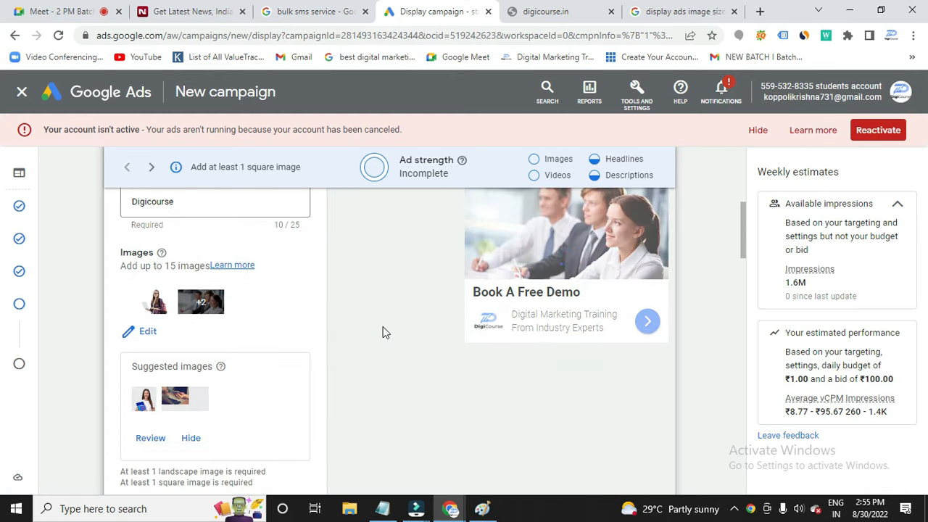
# Finish creating the responsive display ad and continue from the Ads page to the next campaign stage.
pyautogui.scroll(-3, 385, 332)
pyautogui.scroll(-9, 384, 332)
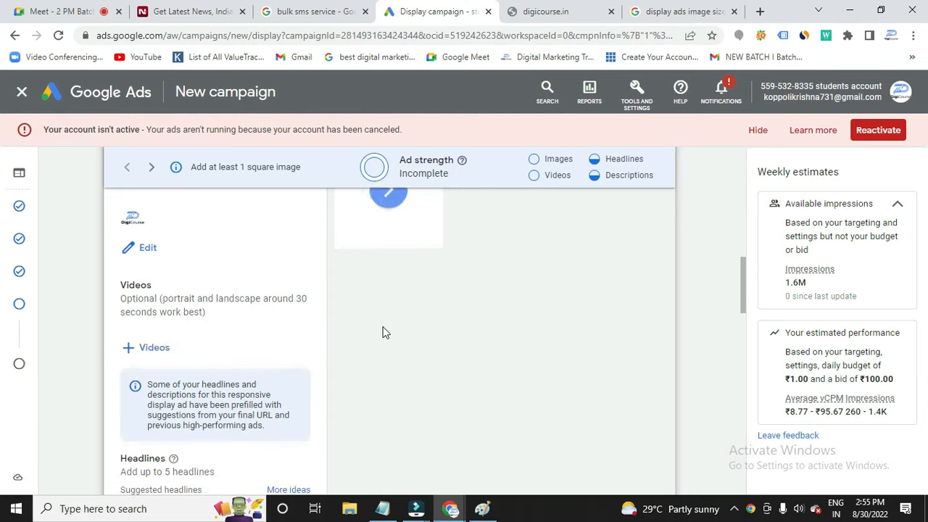
pyautogui.scroll(-5, 347, 356)
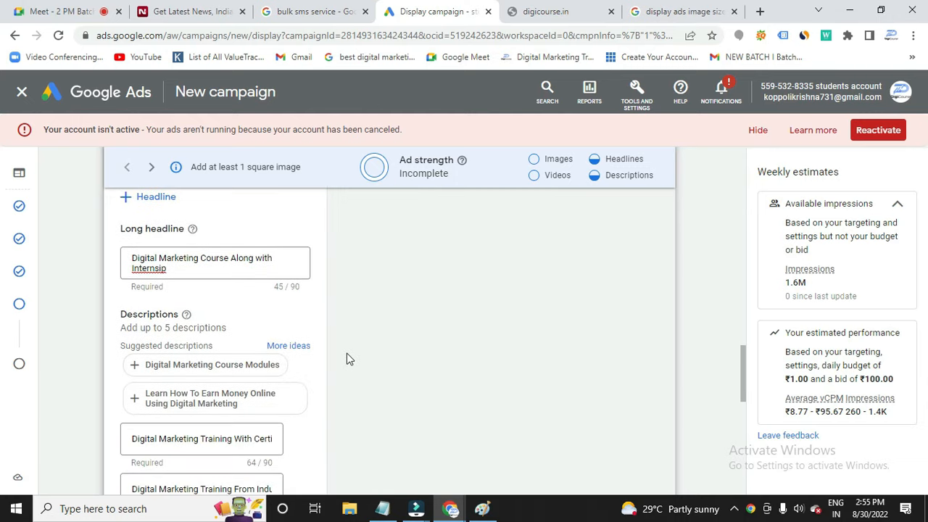
pyautogui.scroll(-2, 259, 381)
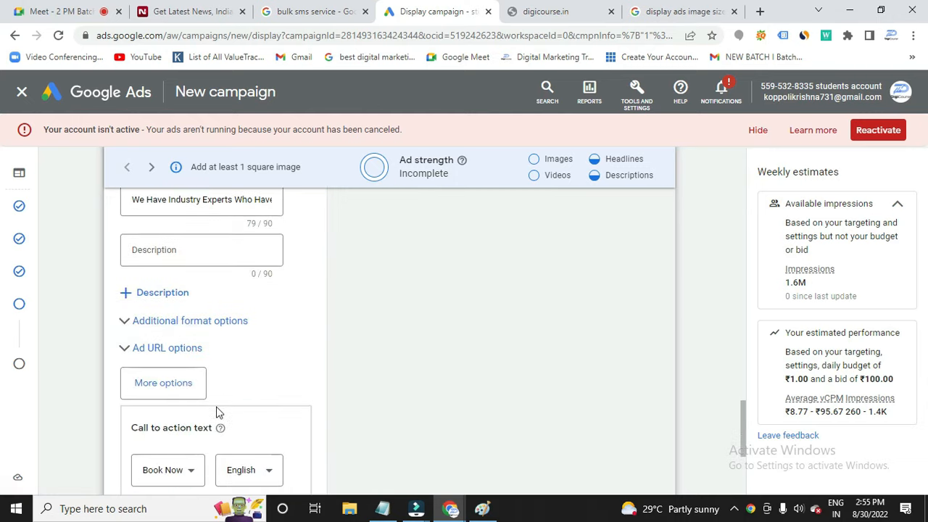
pyautogui.scroll(-2, 217, 412)
pyautogui.click(156, 446)
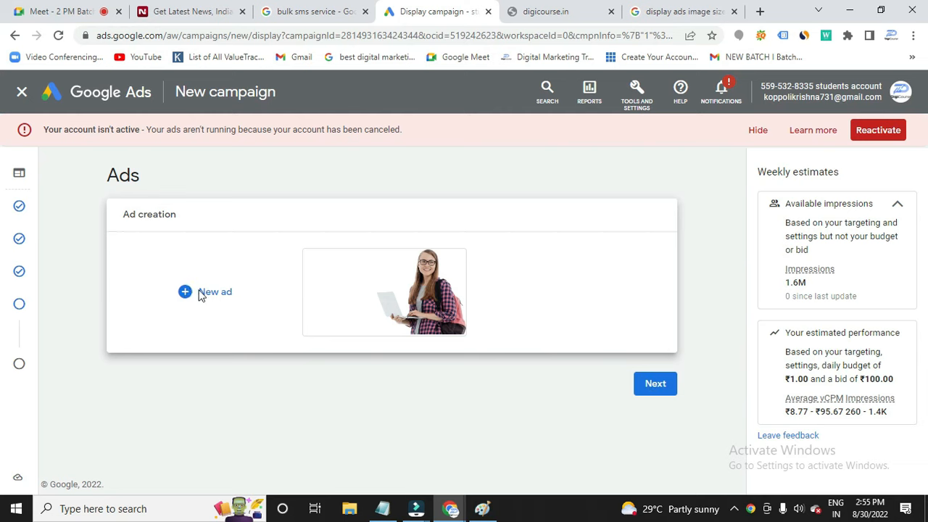
pyautogui.click(663, 390)
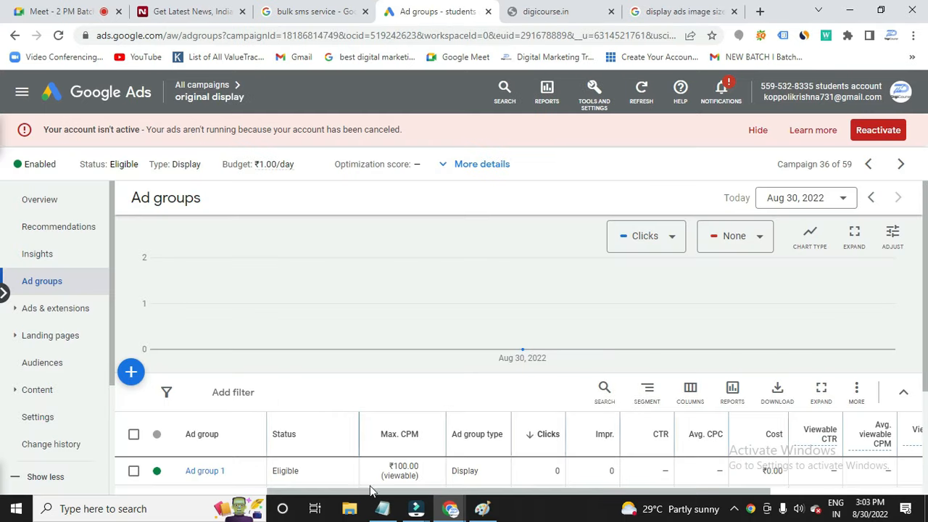
# Switch to Notepad to view the notes on targeting options.
pyautogui.click(382, 509)
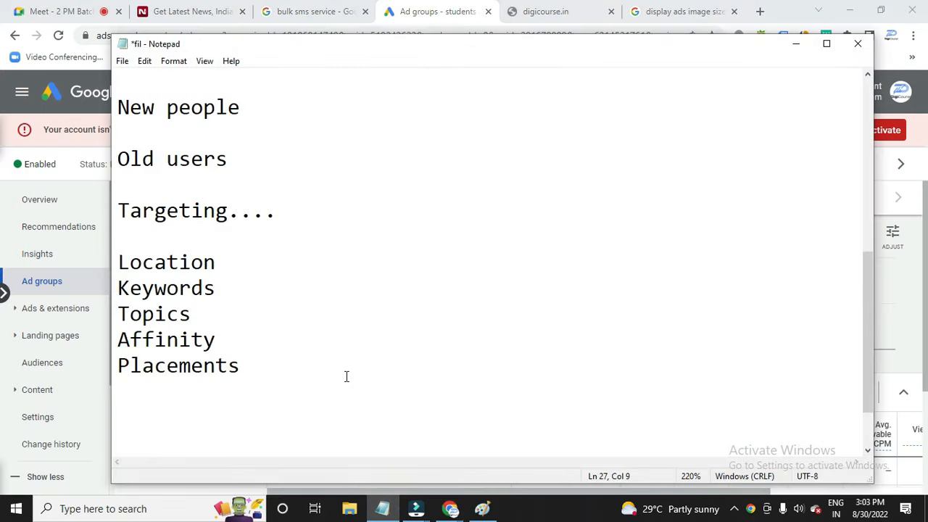